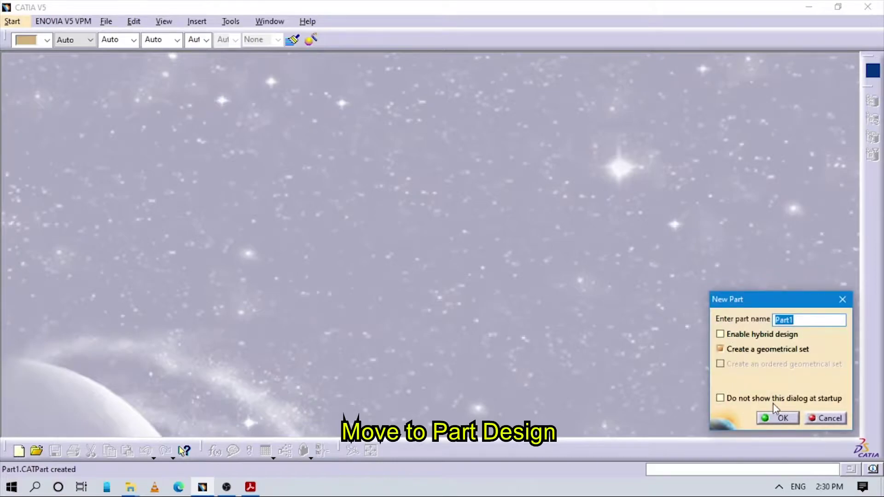
- Create the new part Part1 and move the floating Reference Elements and Sketcher toolbars away from the middle of the modelling area
click(775, 417)
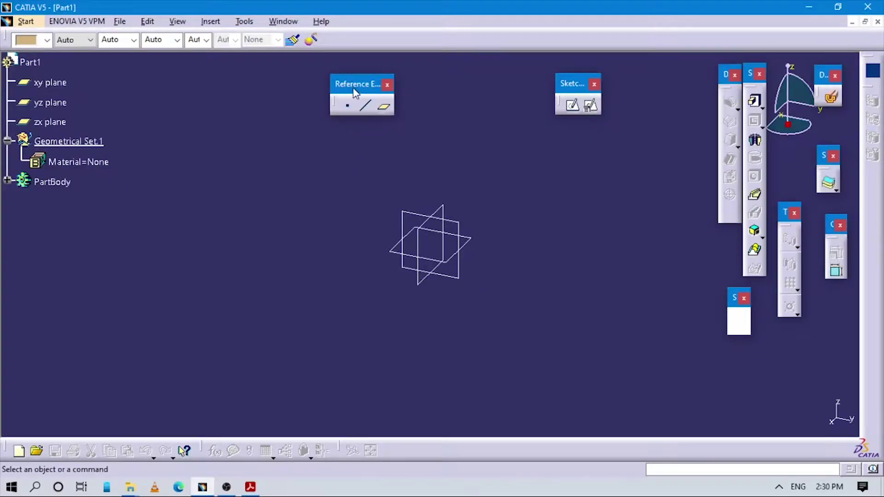
drag(356, 93, 200, 76)
mouse_move(563, 86)
mouse_down()
mouse_move(519, 81)
mouse_move(493, 65)
mouse_move(521, 62)
mouse_up()
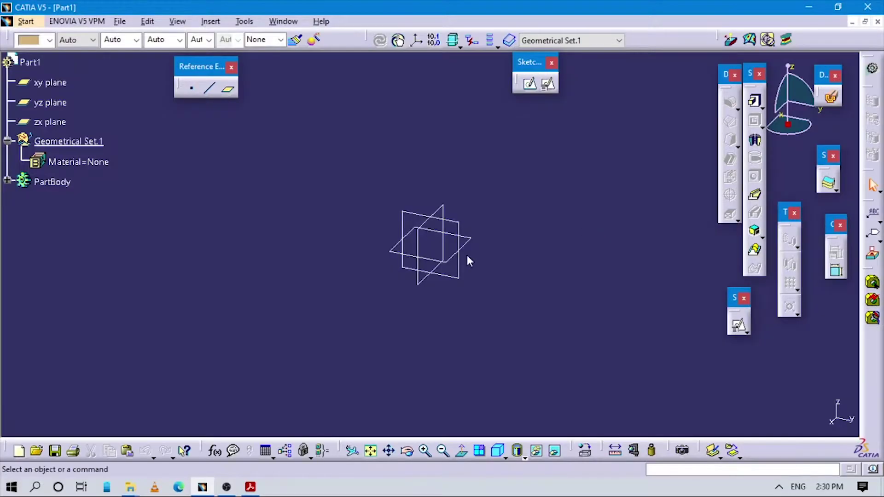
- Hide the xy, yz and zx reference planes
drag(467, 256, 539, 327)
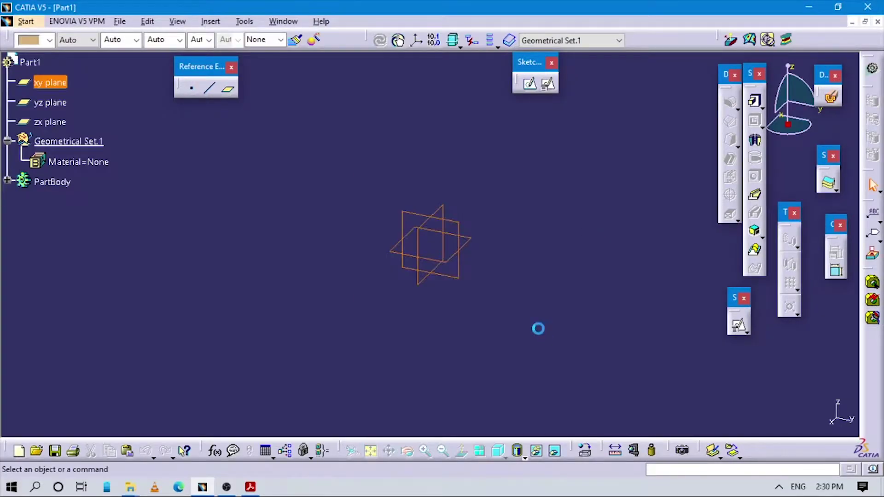
right_click(456, 227)
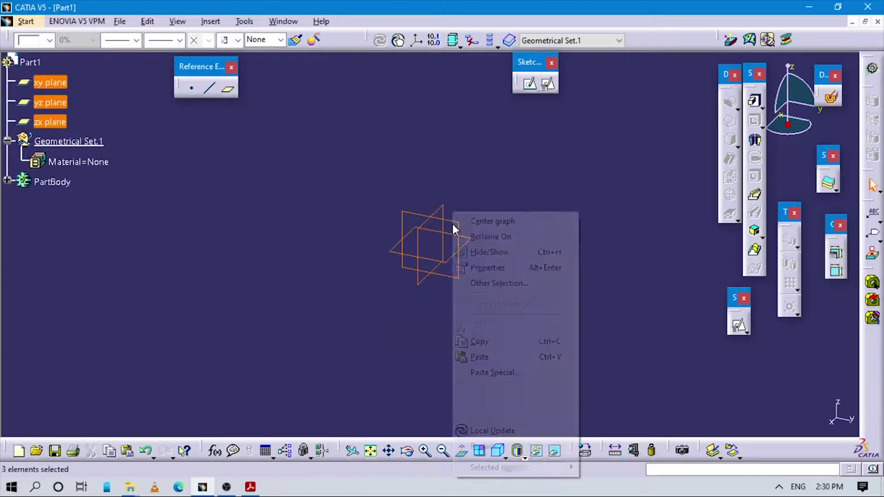
click(479, 253)
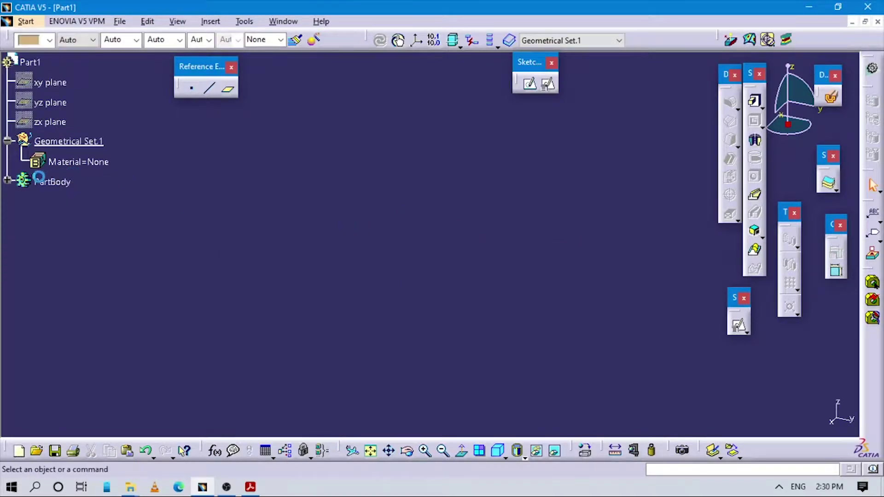
- Make Geometrical Set.1 the in-work object and create a coordinate point in it at X 0, Y 0, Z 0 mm
right_click(56, 141)
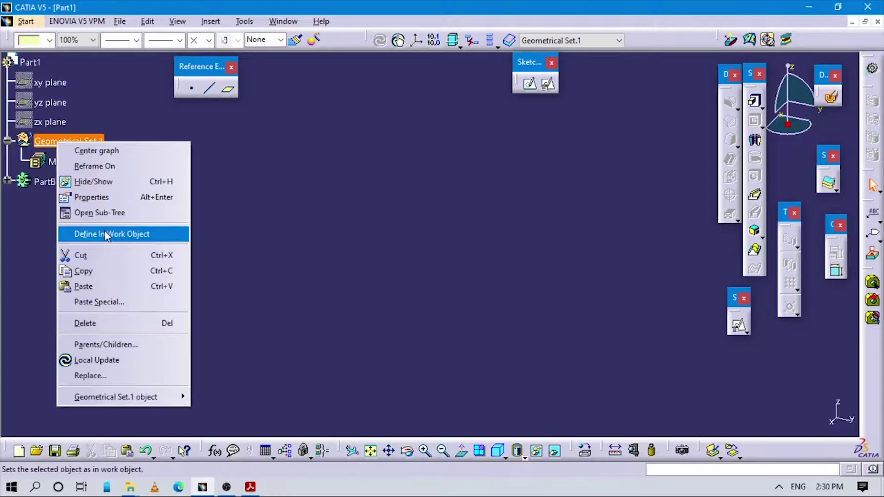
click(166, 233)
click(194, 90)
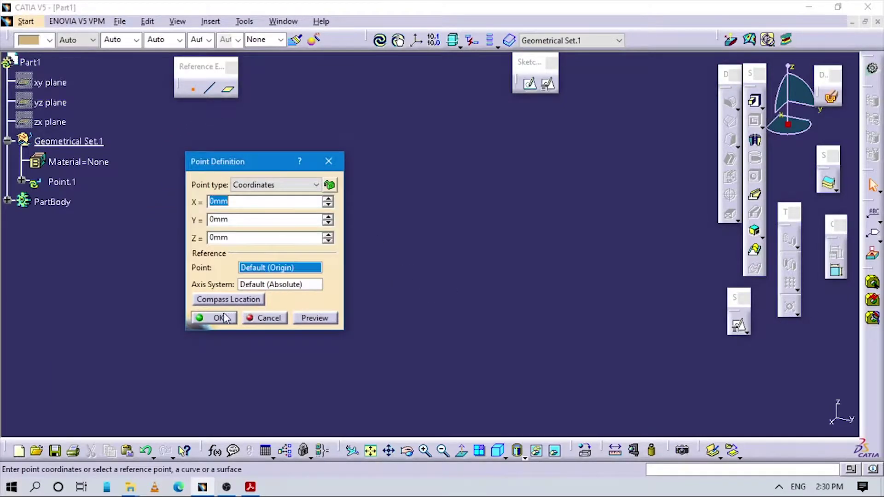
click(218, 319)
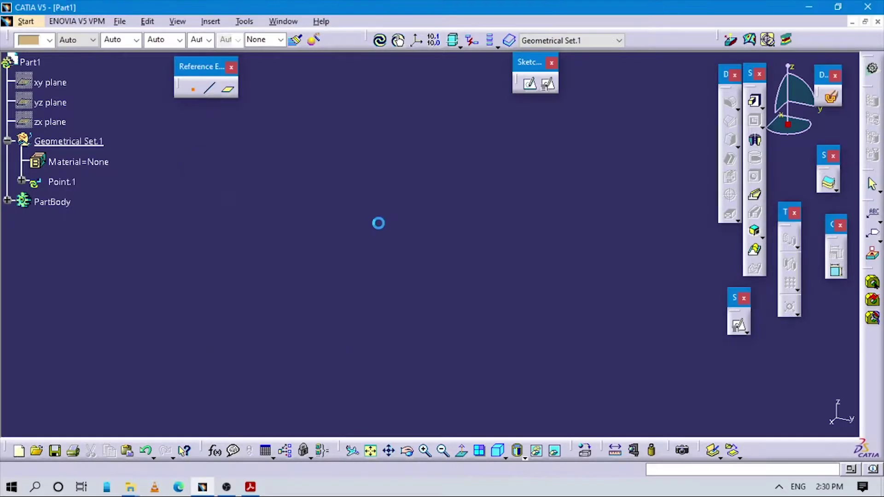
- Create a standard axis system with Point.1 as its origin
click(207, 20)
click(244, 172)
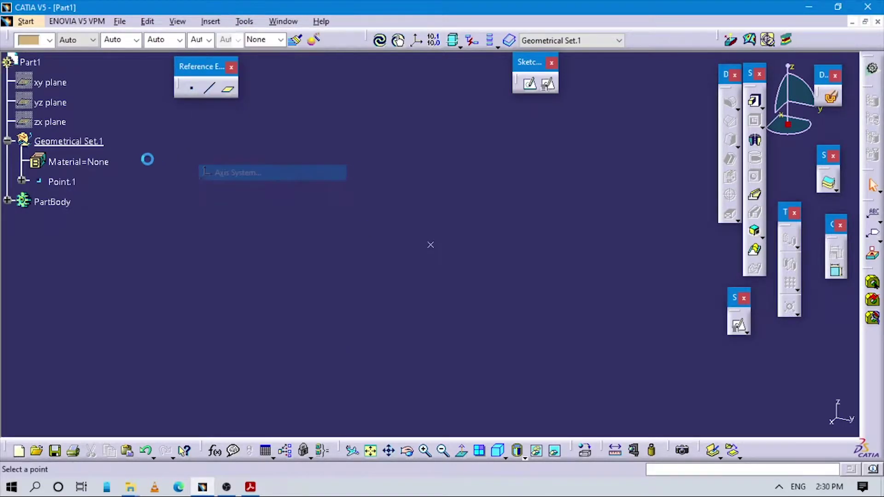
click(67, 202)
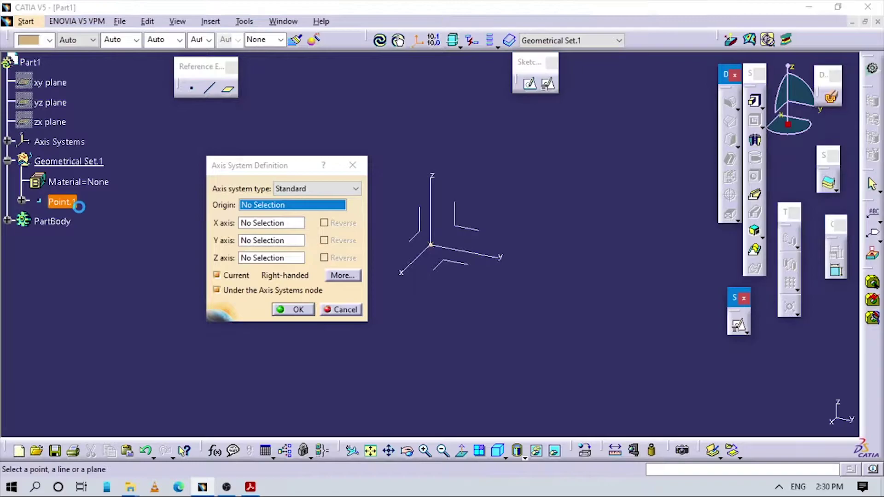
click(305, 309)
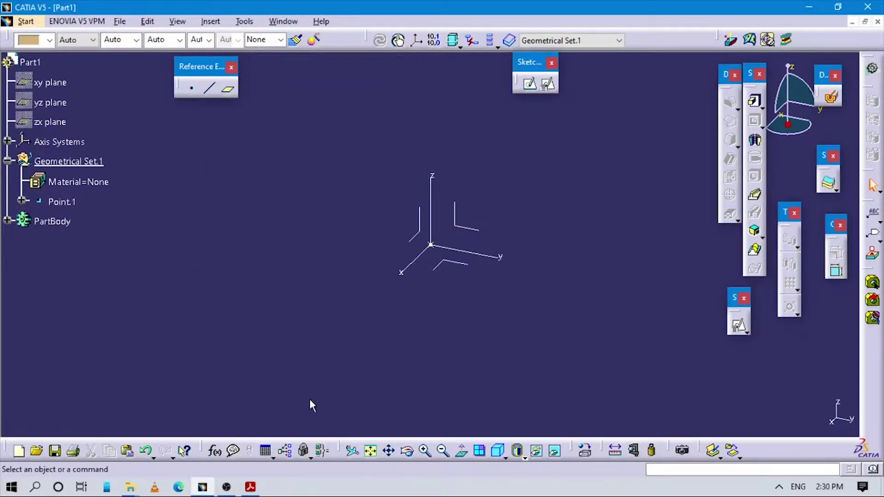
- Switch to Adobe Acrobat Reader and examine the solid model figure and the dimensioned top and section views for Tutorial 3
click(250, 487)
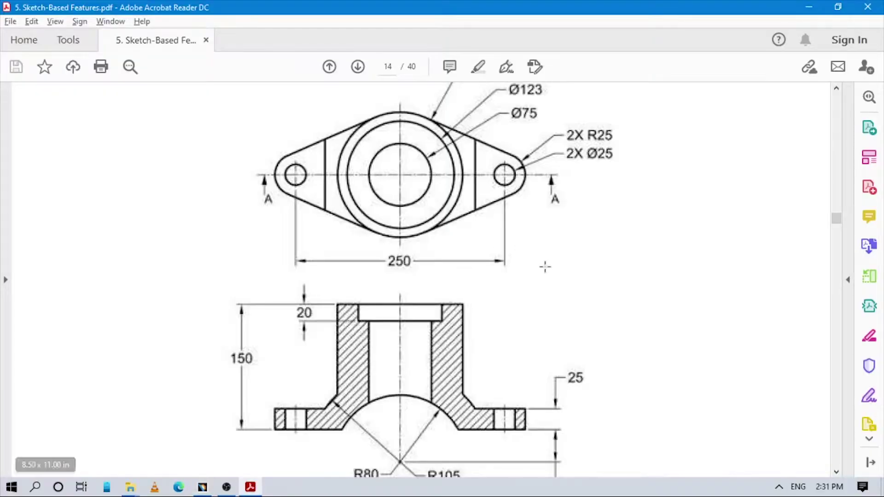
scroll(546, 274, up, 5)
scroll(548, 280, up, 8)
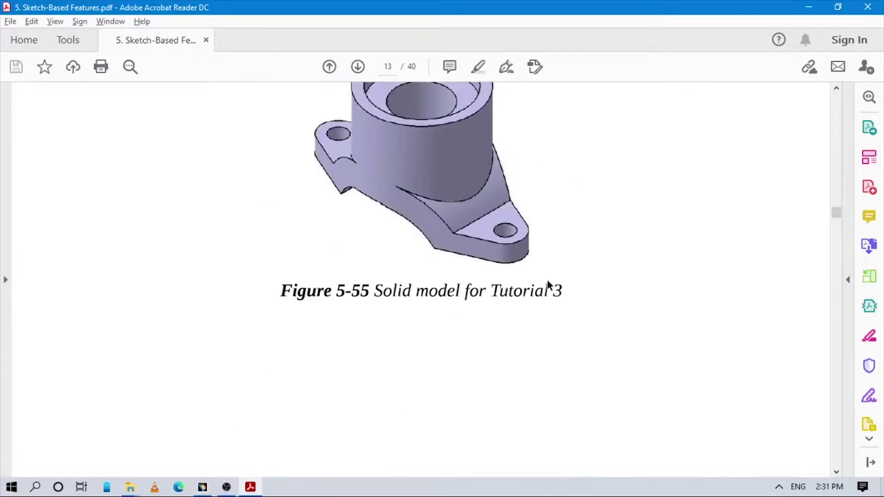
scroll(548, 280, up, 3)
scroll(547, 280, down, 15)
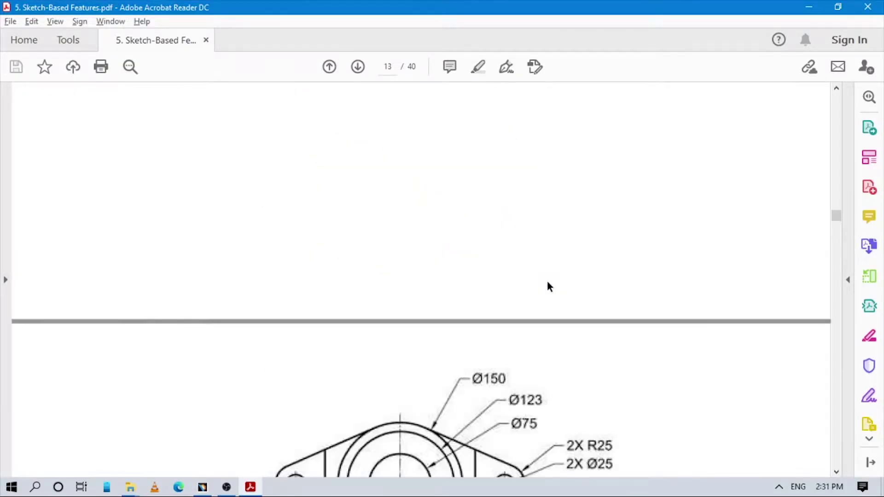
scroll(539, 283, down, 2)
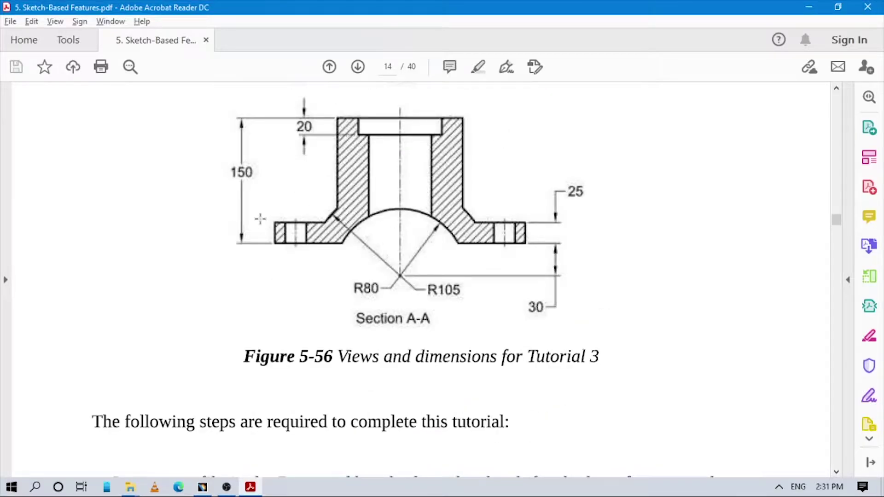
scroll(466, 231, up, 8)
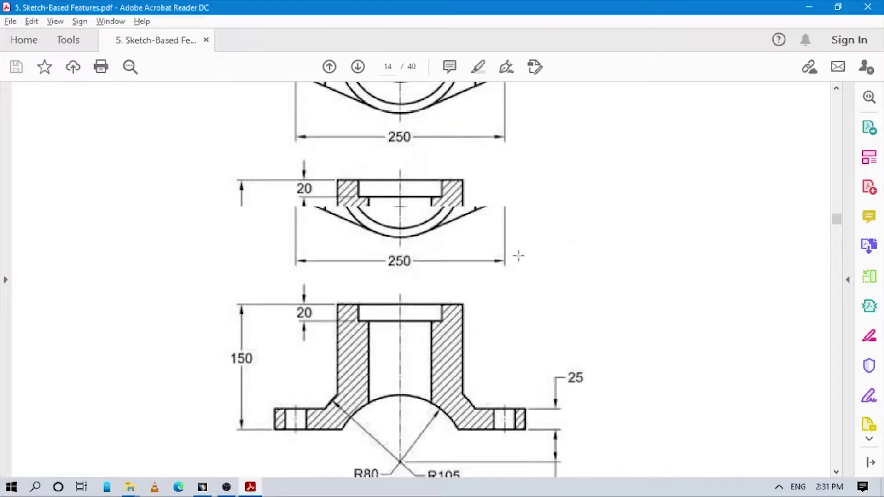
scroll(412, 189, down, 8)
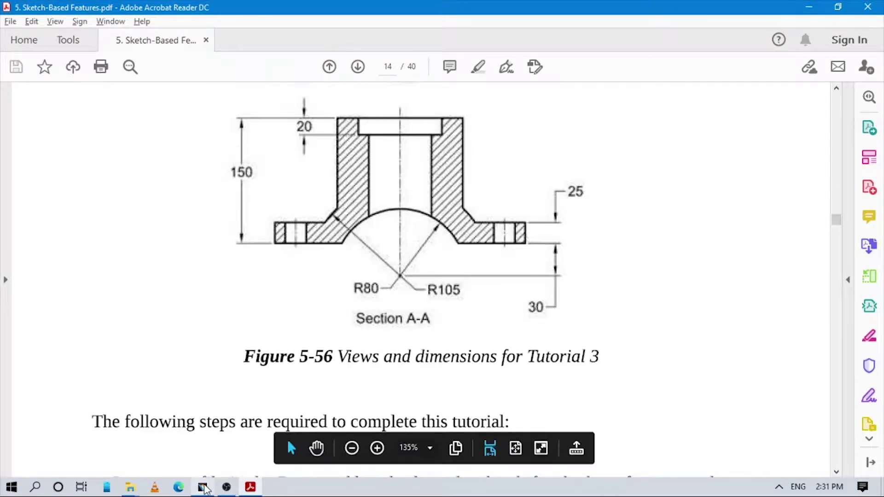
- In CATIA, create a positioned sketch on the axis system's YZ plane, with its origin projected from Point.1 and its H direction parallel to the Y axis
click(203, 487)
click(548, 84)
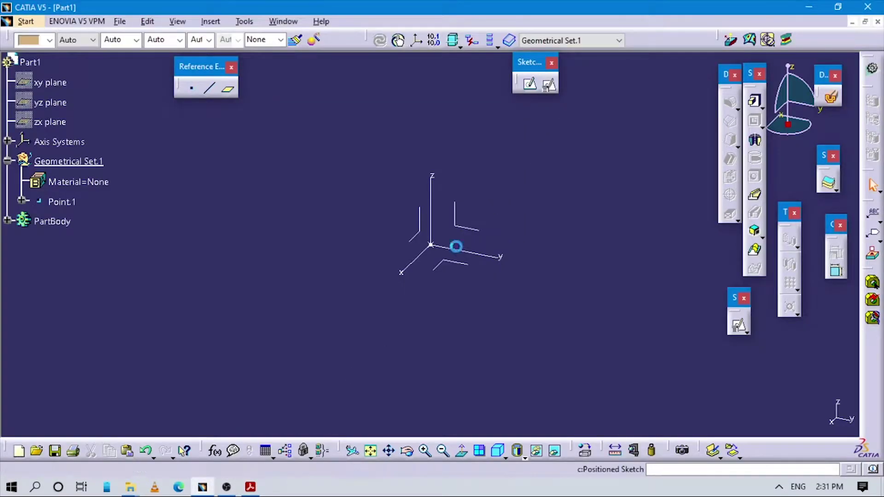
click(453, 211)
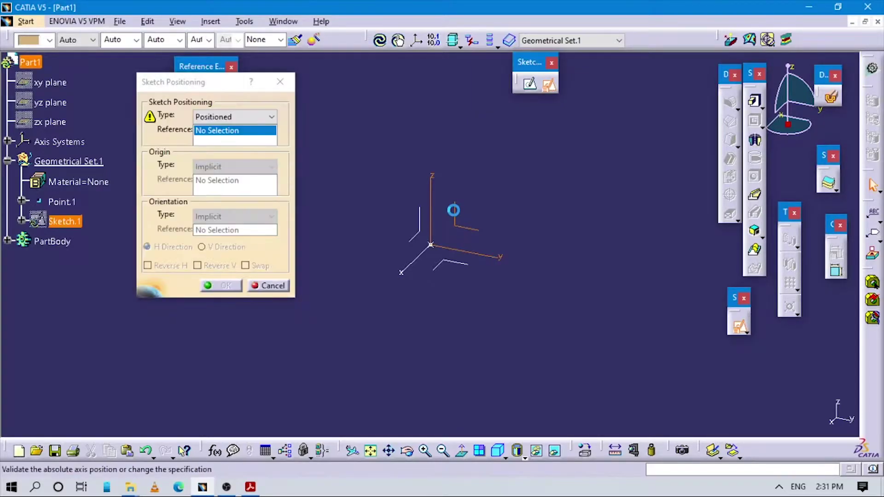
click(233, 175)
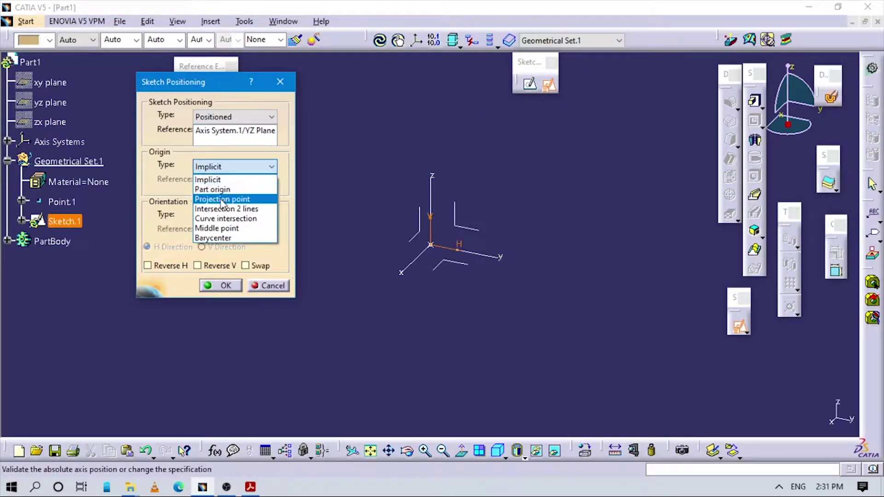
click(222, 199)
click(62, 202)
click(232, 217)
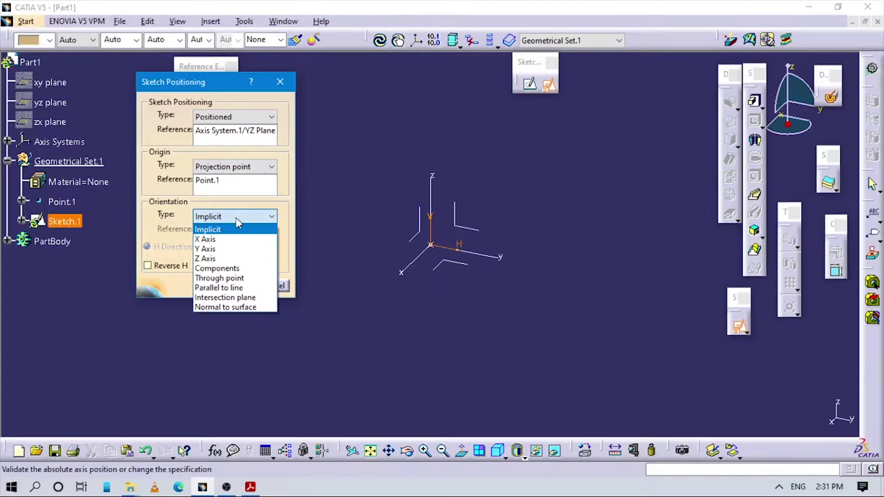
click(221, 286)
click(470, 251)
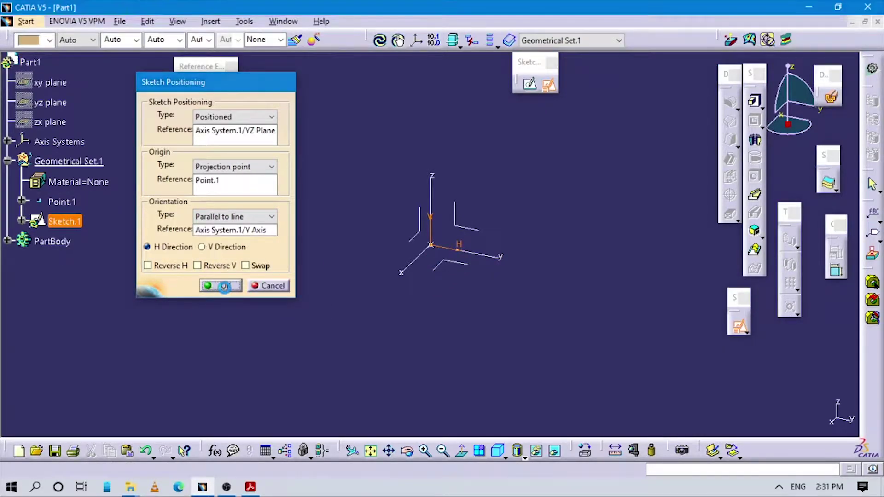
click(220, 286)
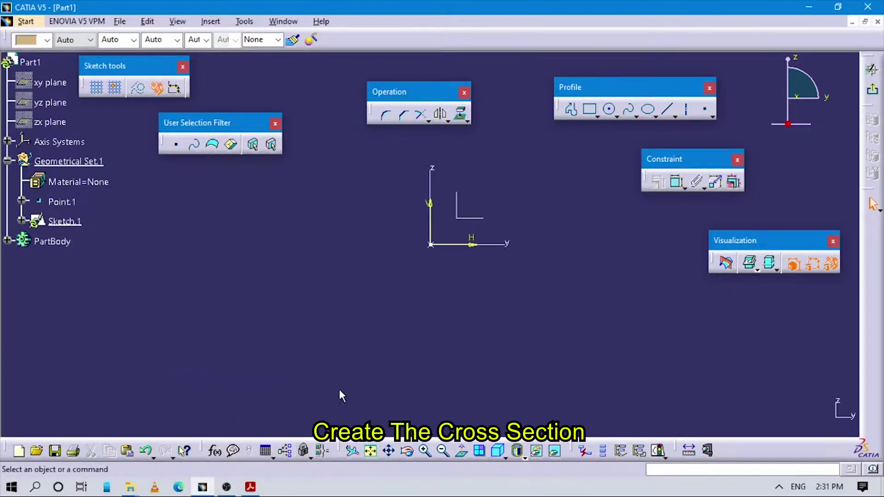
- Check the section view in Adobe Acrobat Reader, return to CATIA and draw two circles centred on the sketch origin, about 63 and 77 mm in radius
click(250, 487)
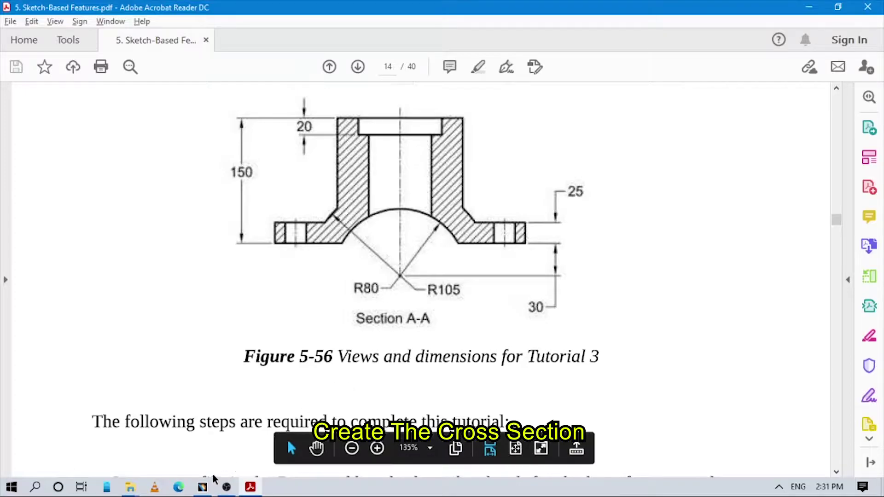
click(203, 486)
click(609, 109)
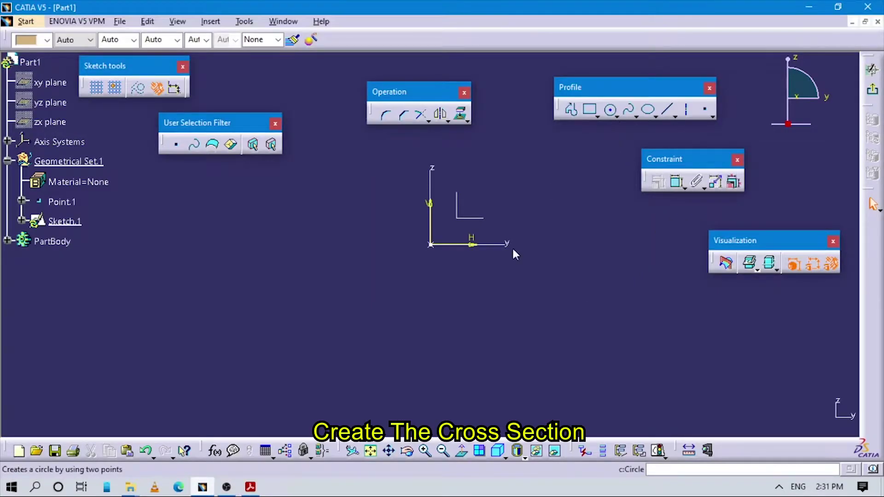
click(432, 245)
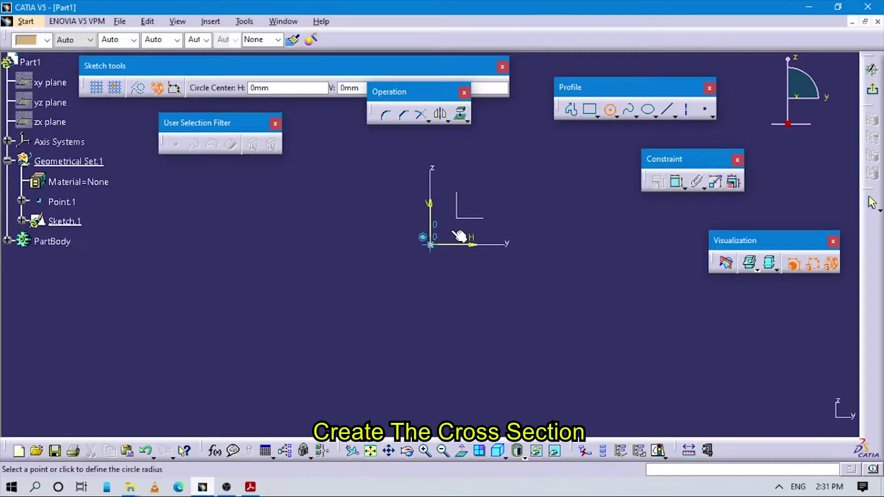
click(512, 193)
click(610, 110)
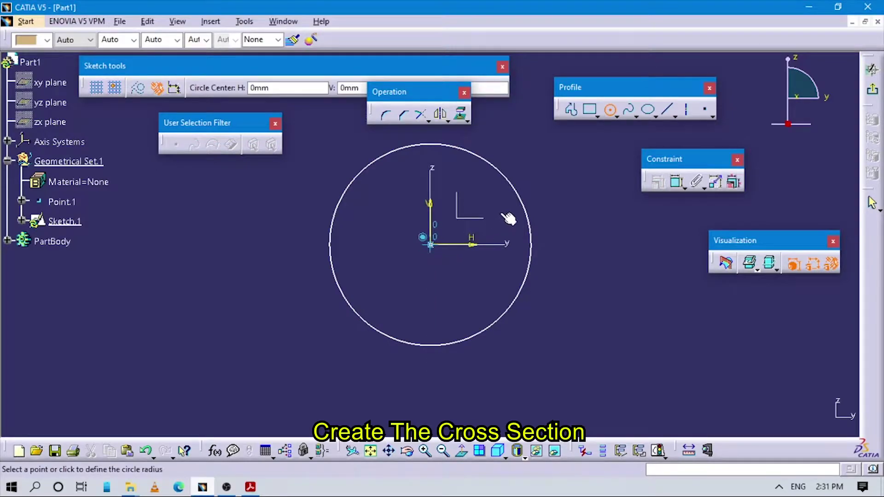
click(548, 196)
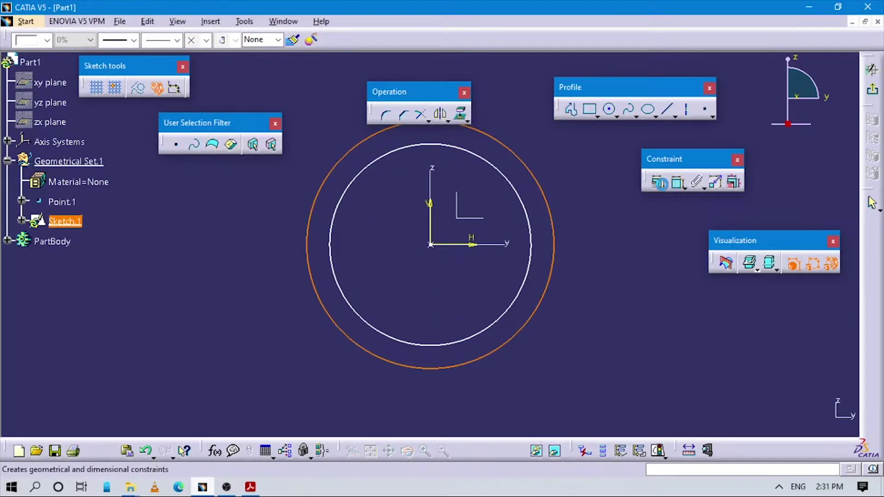
- Dimension the outer circle, change its dimension type to Radius and set the radius to 80 mm
click(660, 184)
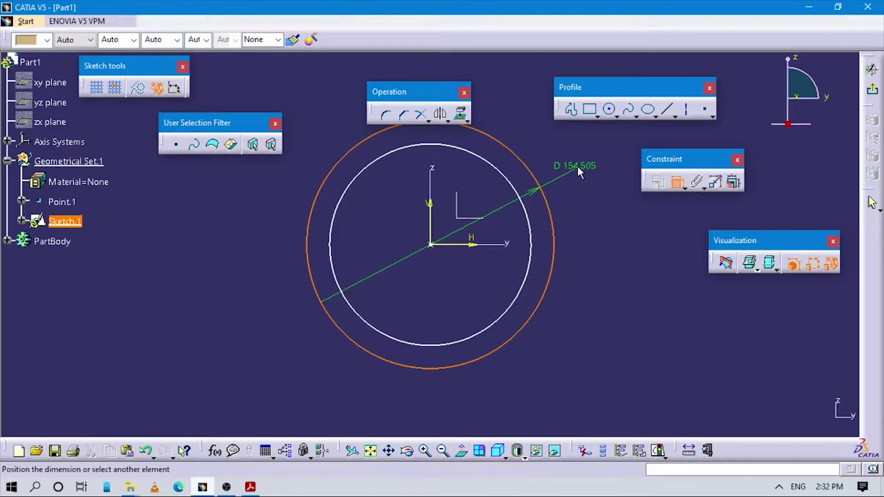
click(579, 167)
double_click(580, 165)
key(alt+Tab)
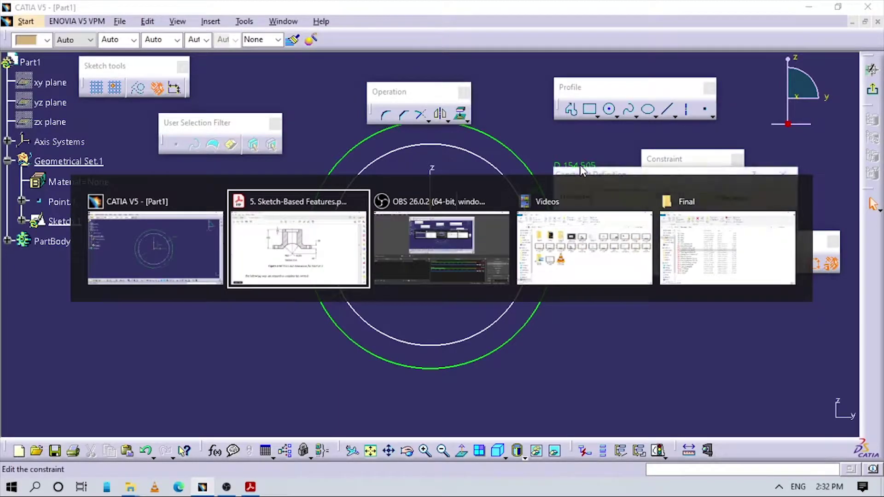
key(alt+Tab)
key(alt+Tab)
key(alt+Tab)
key(alt+Tab)
key(alt+Tab)
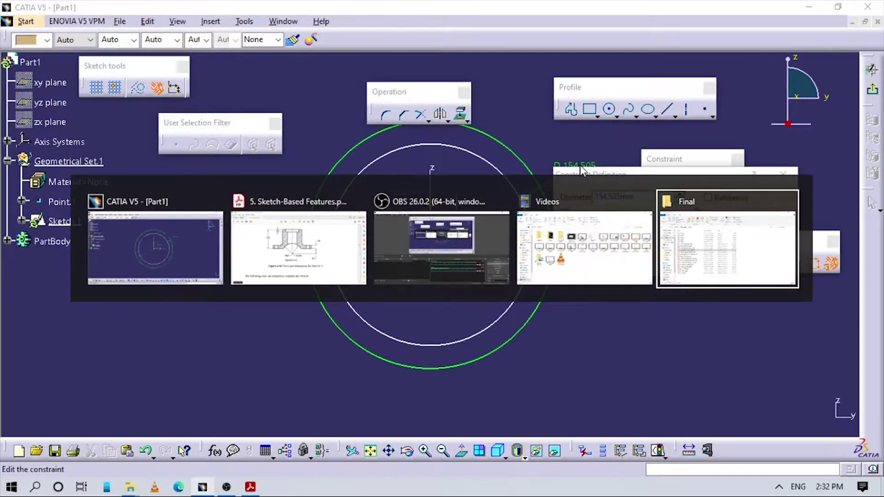
key(alt+Tab)
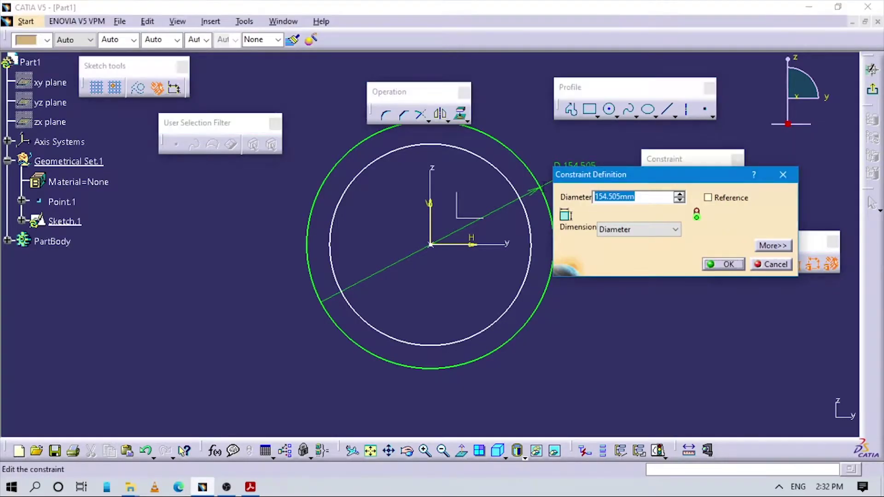
click(639, 229)
click(639, 229)
click(639, 230)
click(625, 244)
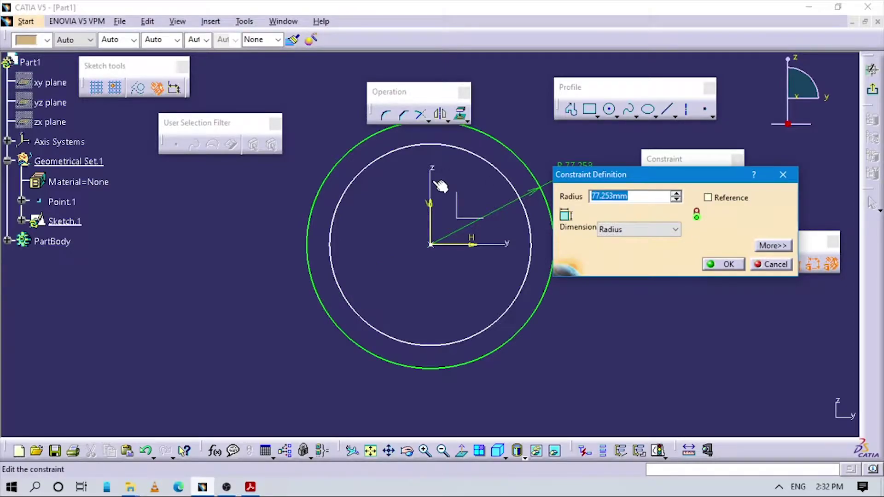
key(Return)
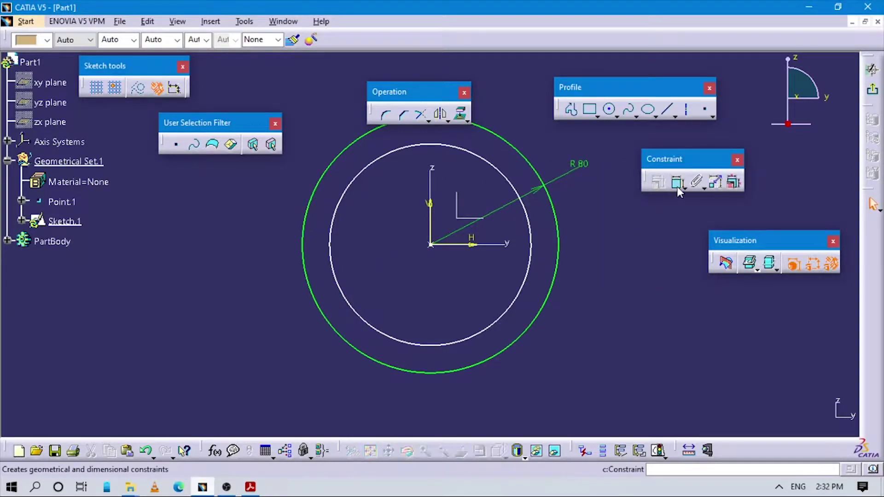
- Dimension the radius of the smaller, undimensioned circle and set it to 105 mm
click(527, 212)
click(598, 205)
click(597, 205)
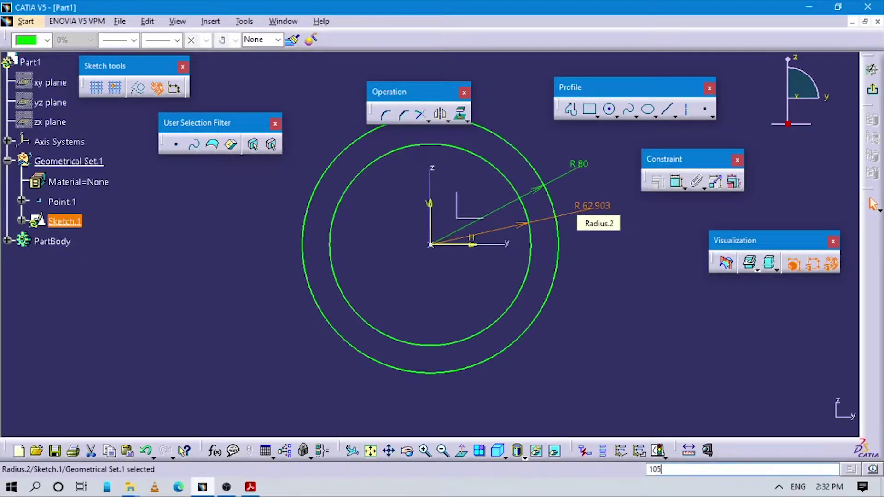
key(Return)
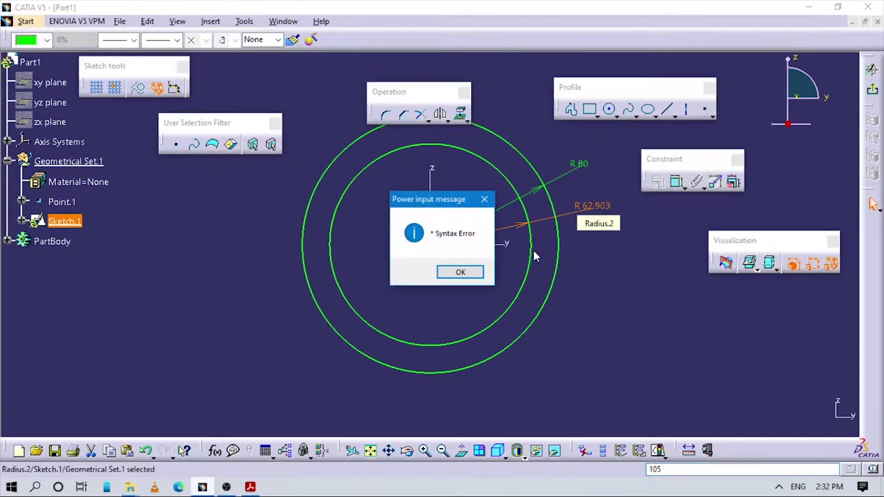
click(460, 272)
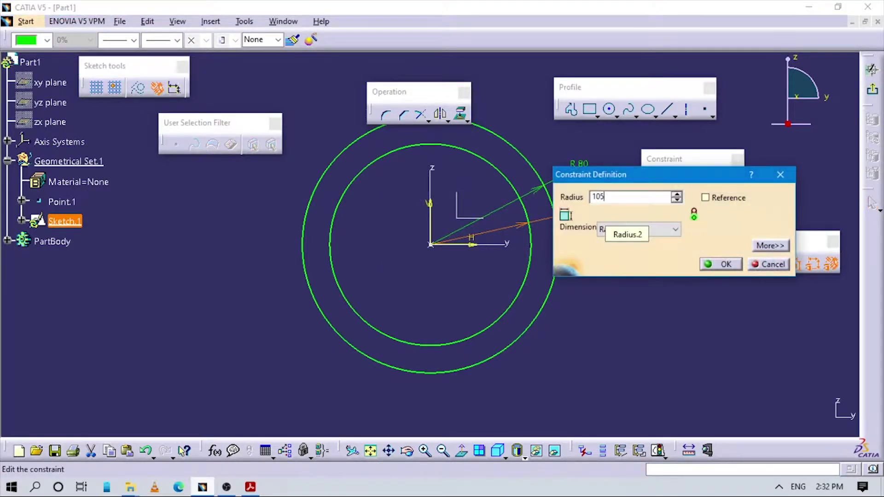
click(638, 293)
- Check the section view in Adobe Acrobat Reader, return to CATIA and draw a horizontal axis line about 390 mm long through the sketch origin
key(alt+Tab)
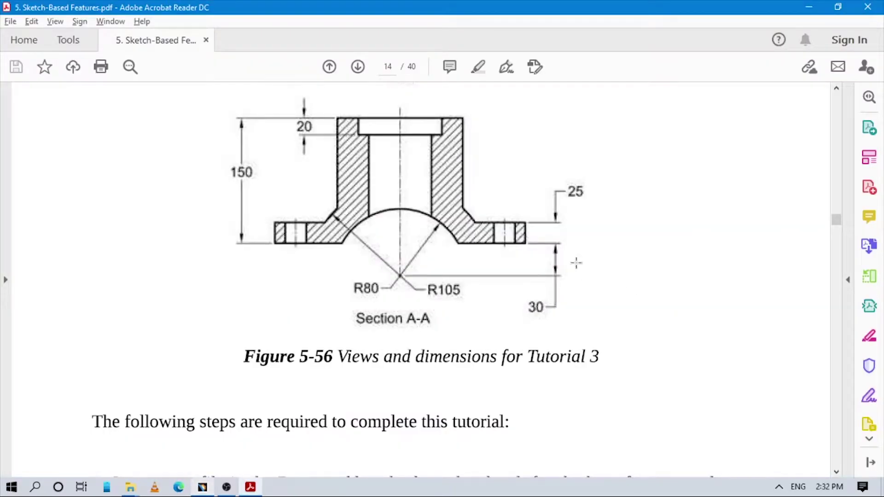
key(alt+Tab)
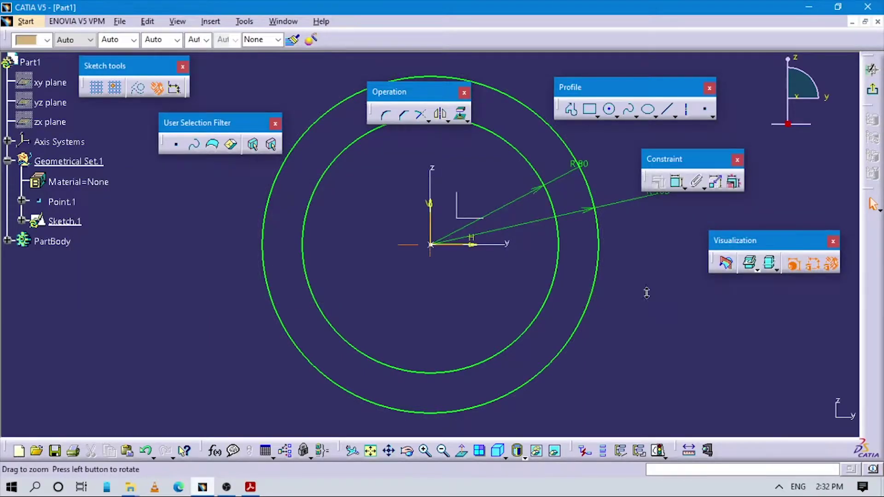
key(alt+Tab)
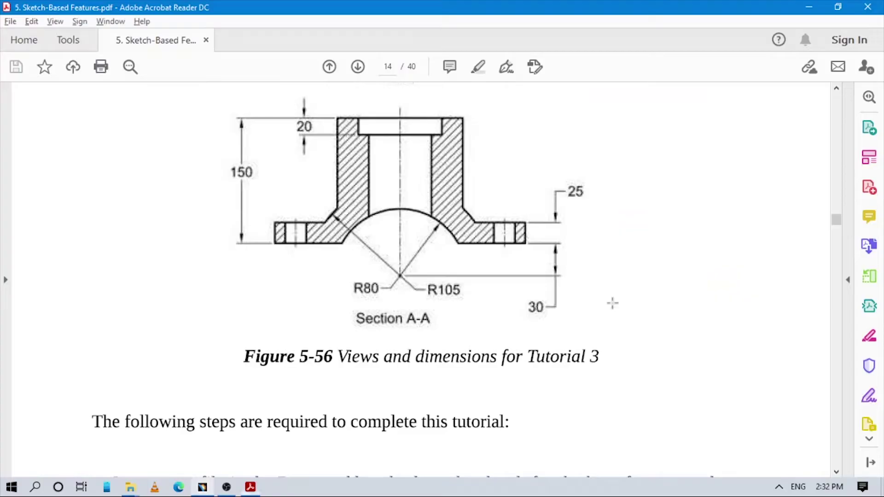
key(alt+Tab)
click(668, 109)
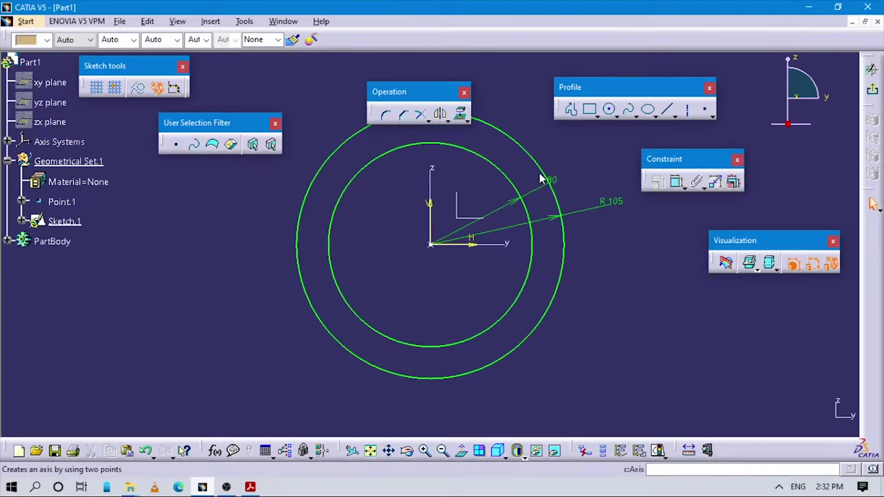
click(191, 244)
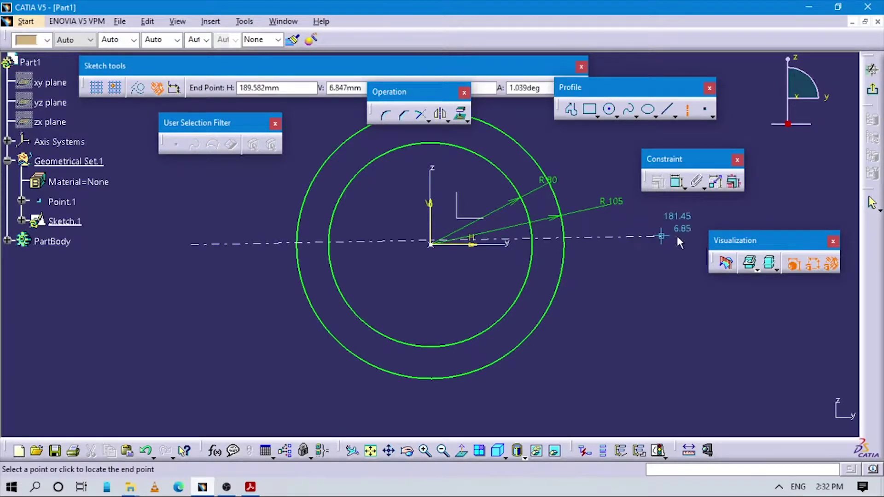
click(688, 246)
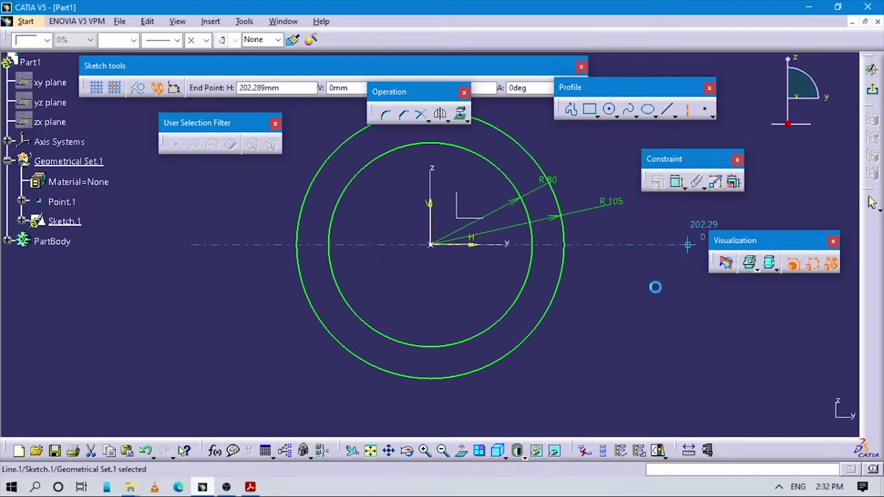
click(639, 306)
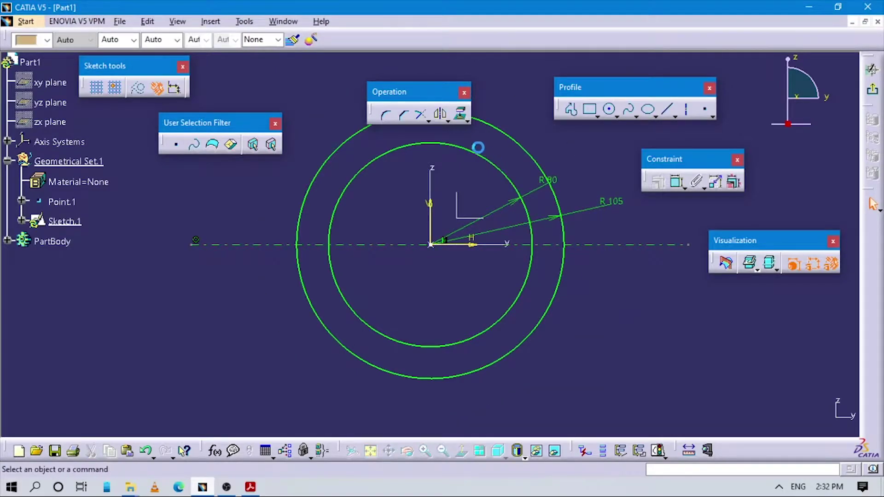
- Quick Trim the lower halves of both circles below the horizontal axis line
click(428, 121)
click(480, 133)
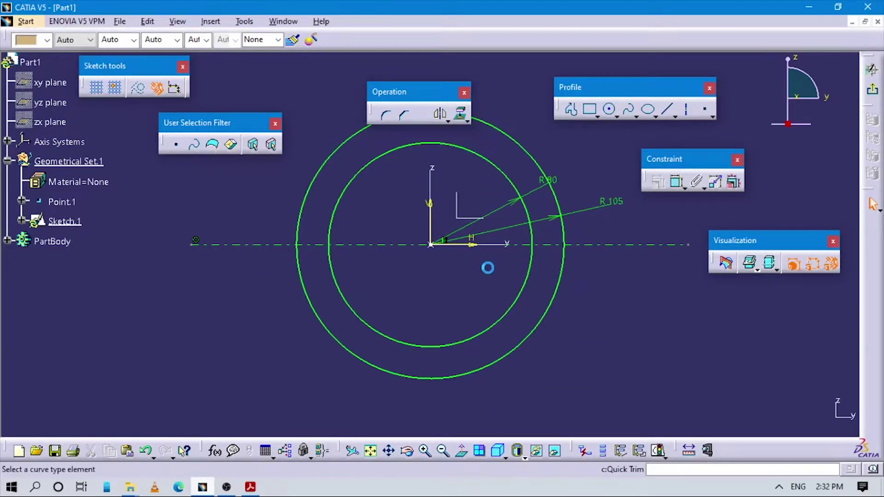
click(551, 303)
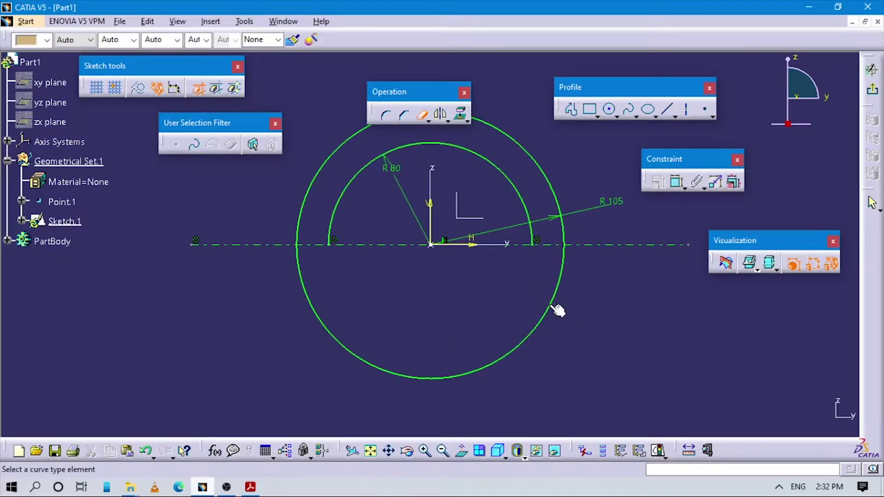
click(555, 298)
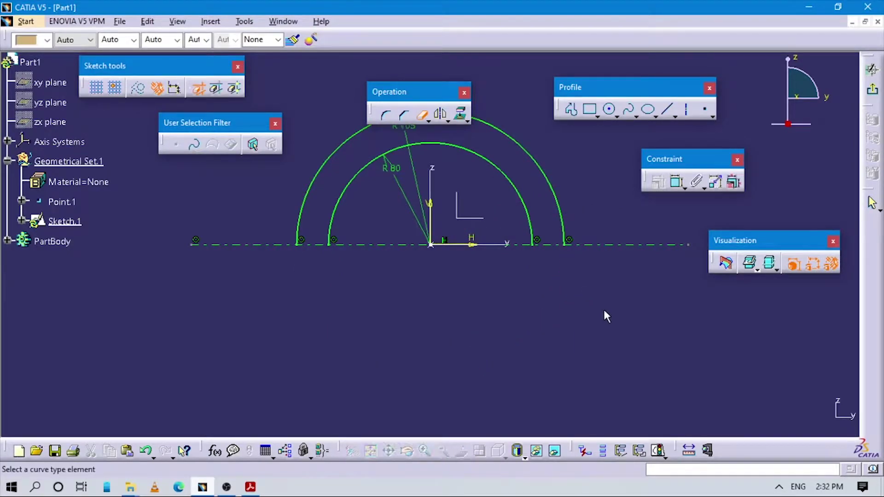
- Check the section view in Adobe Acrobat Reader, return to CATIA and draw a horizontal profile line about 287 mm long across both arcs
key(alt+Tab)
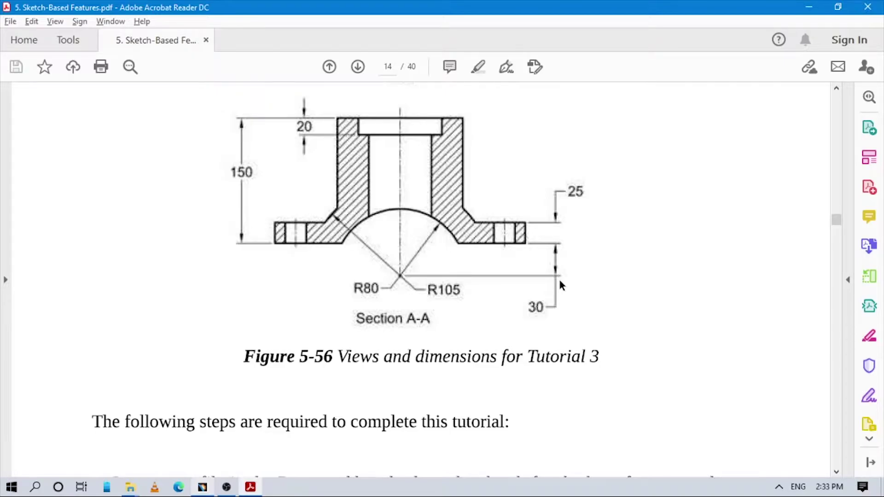
key(alt+Tab)
mouse_move(580, 316)
middle_down()
mouse_move(577, 300)
mouse_move(564, 330)
middle_up()
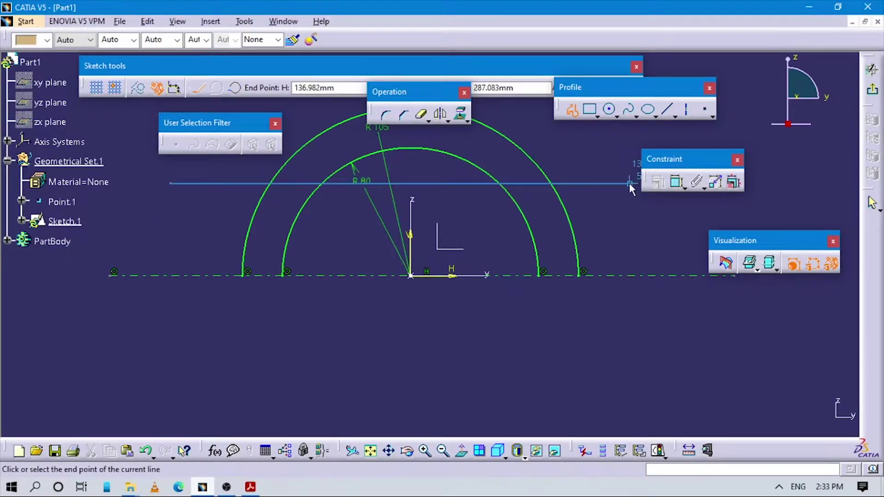
click(630, 183)
- Dimension the vertical distance between the horizontal profile line and the axis line, and set it to 30 mm
click(676, 185)
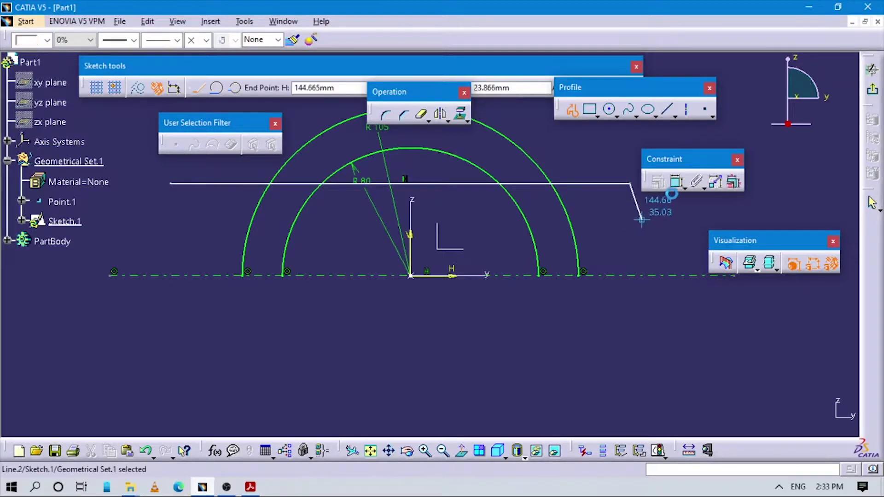
click(678, 188)
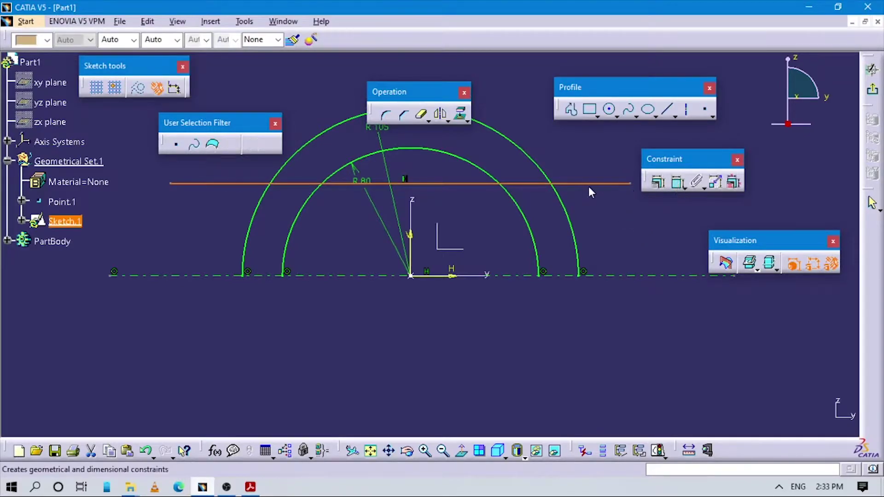
click(616, 184)
click(617, 276)
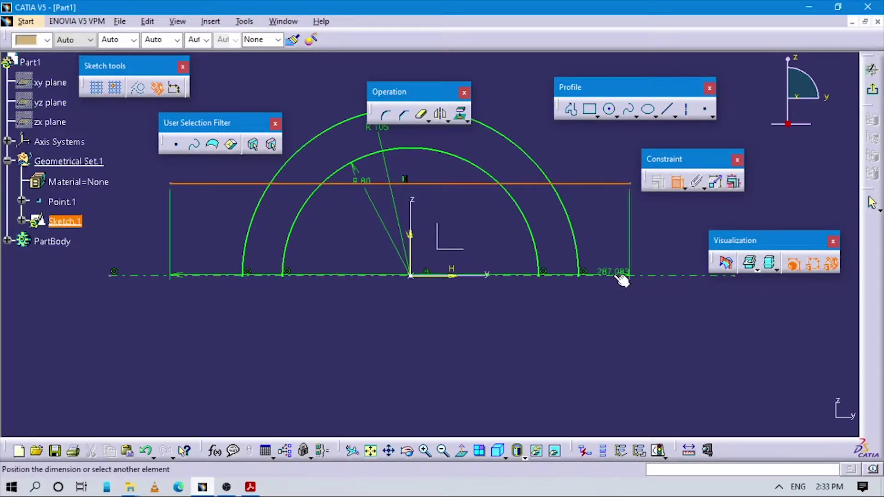
click(574, 315)
double_click(574, 314)
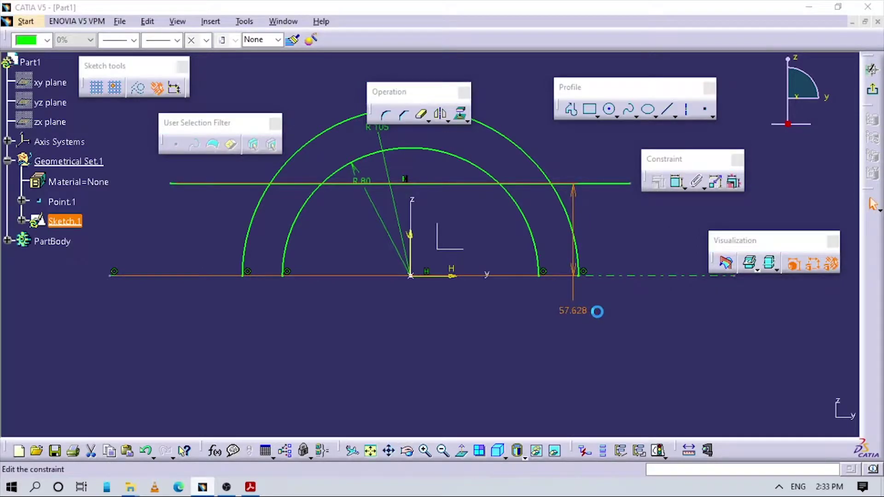
text(30mm)
key(Return)
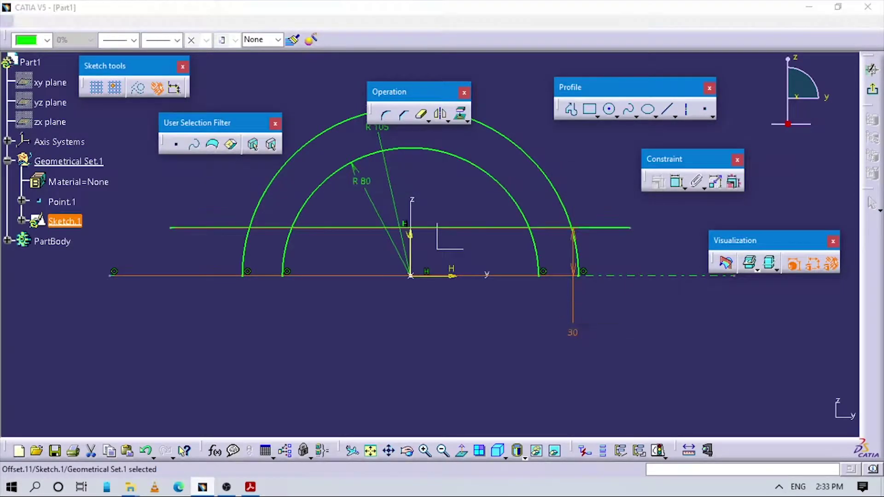
- Check the section view in Adobe Acrobat Reader, return to CATIA and draw a second horizontal line about 33 mm above the first
key(alt+Tab)
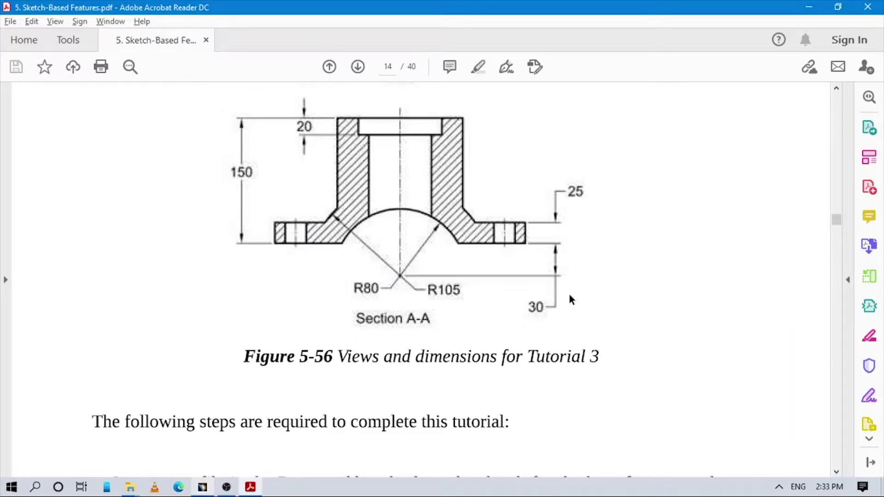
key(alt+Tab)
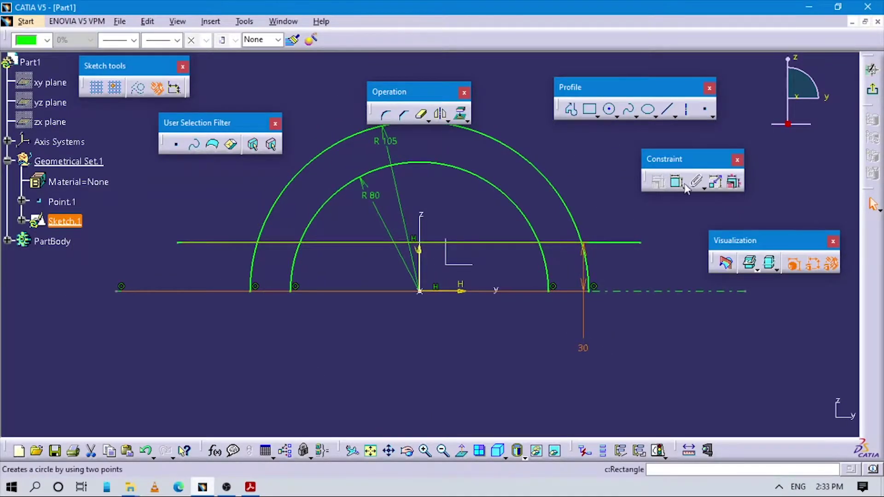
click(198, 190)
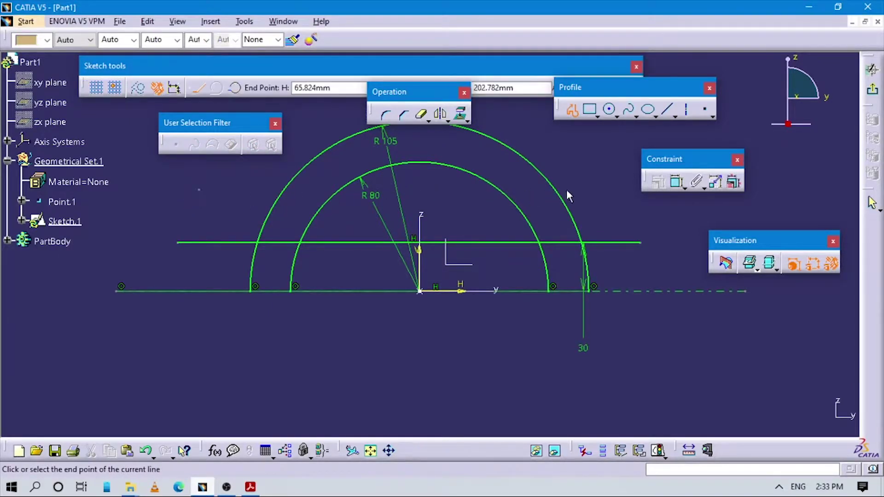
click(629, 189)
- Dimension the distance between the two horizontal lines and edit it to match the flange thickness in the section view
click(677, 182)
click(627, 241)
click(658, 231)
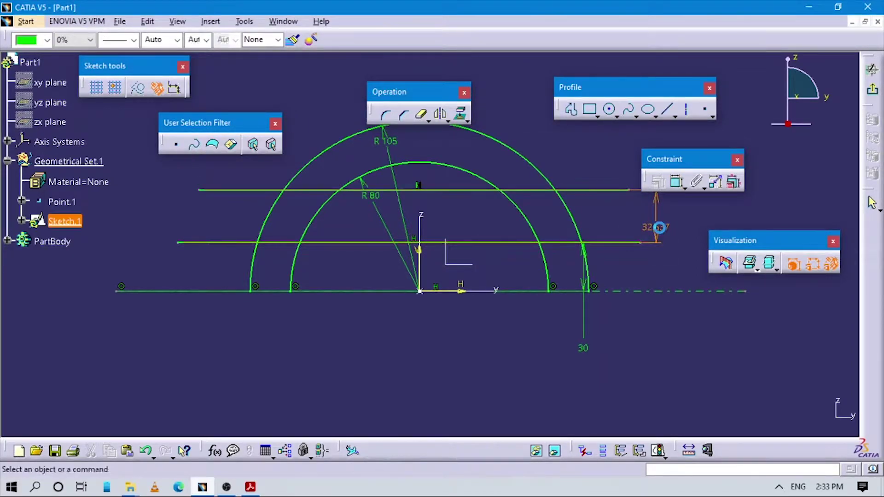
double_click(657, 230)
key(Return)
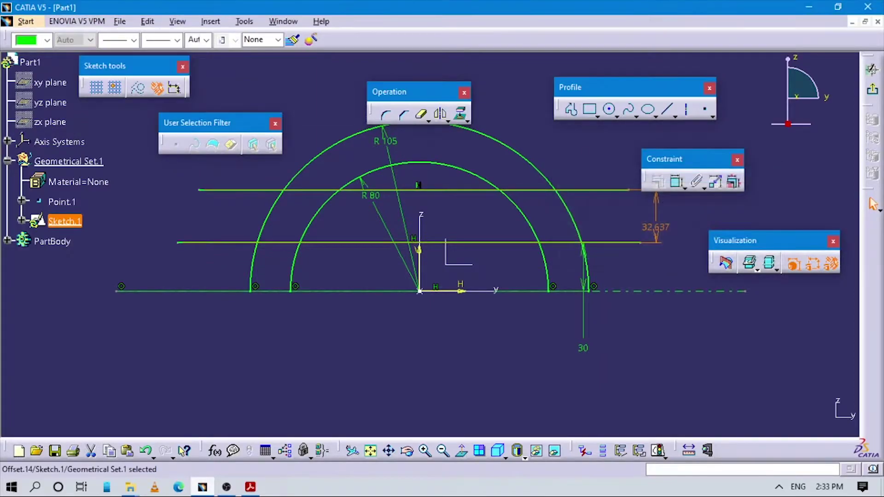
- Switch to Adobe Acrobat Reader and examine the flange ends and hole spacing in the Tutorial 3 top and section views
key(alt+Tab)
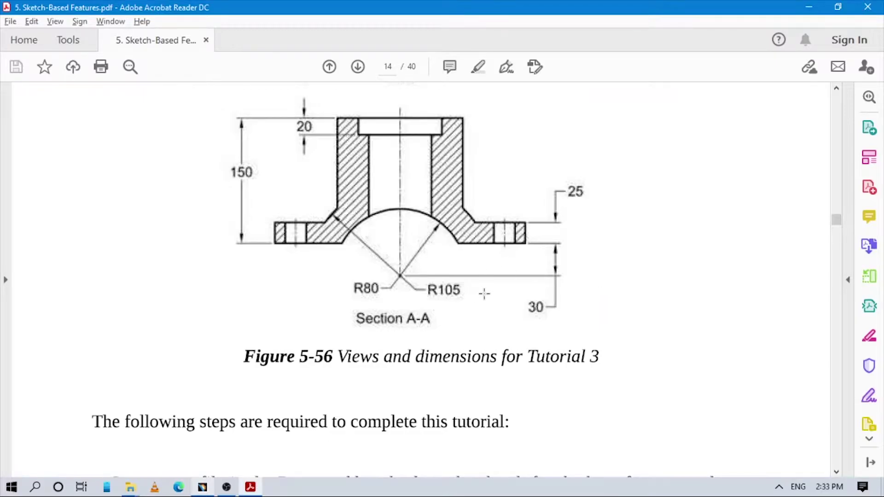
scroll(484, 293, up, 5)
scroll(484, 293, down, 2)
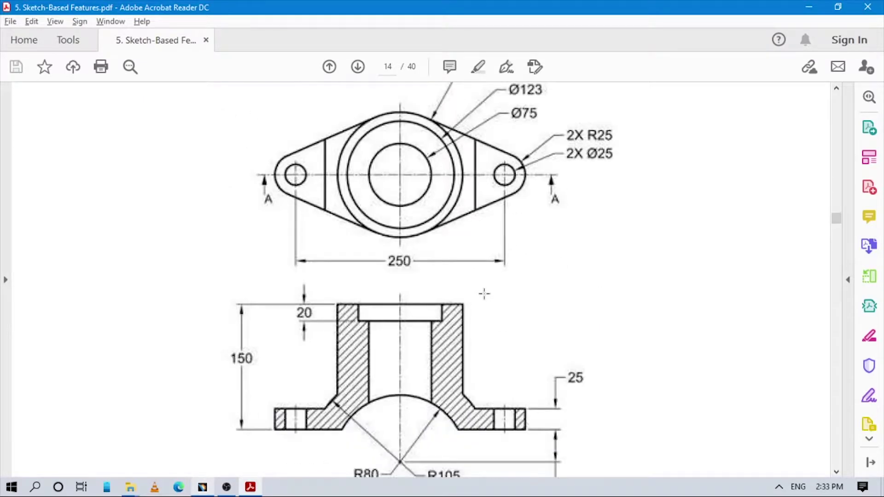
scroll(493, 298, down, 2)
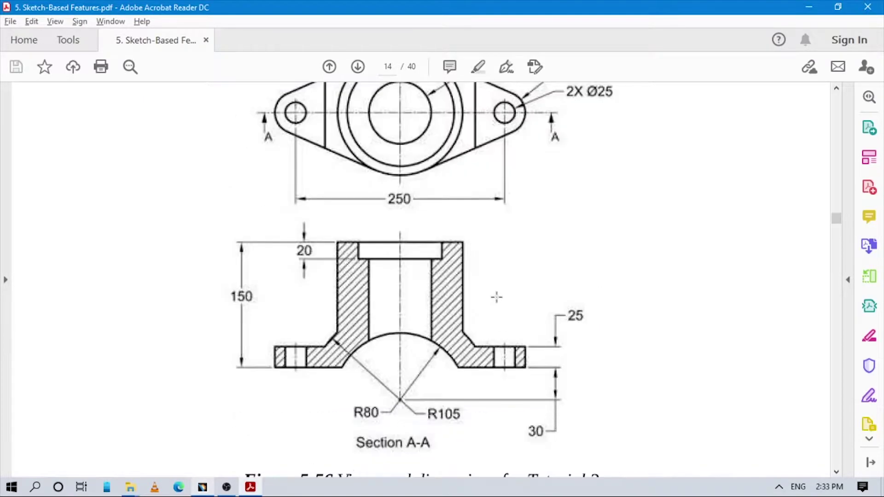
scroll(500, 294, up, 2)
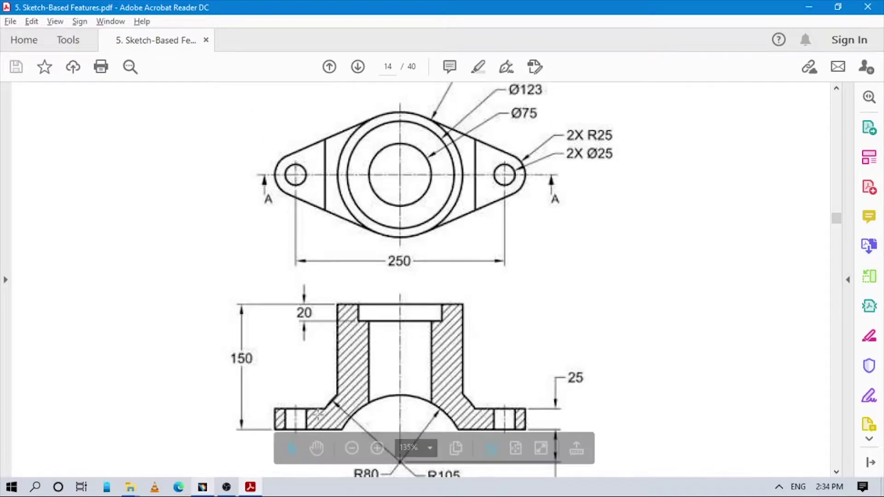
scroll(290, 276, down, 2)
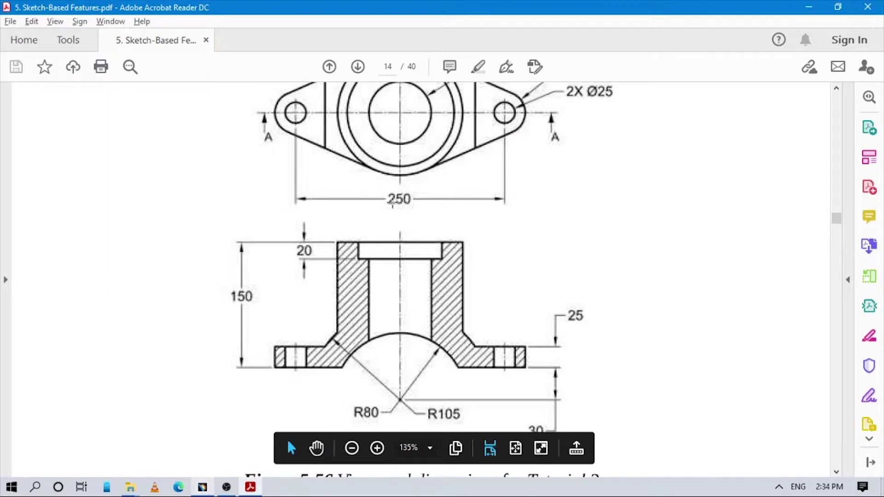
scroll(531, 252, up, 2)
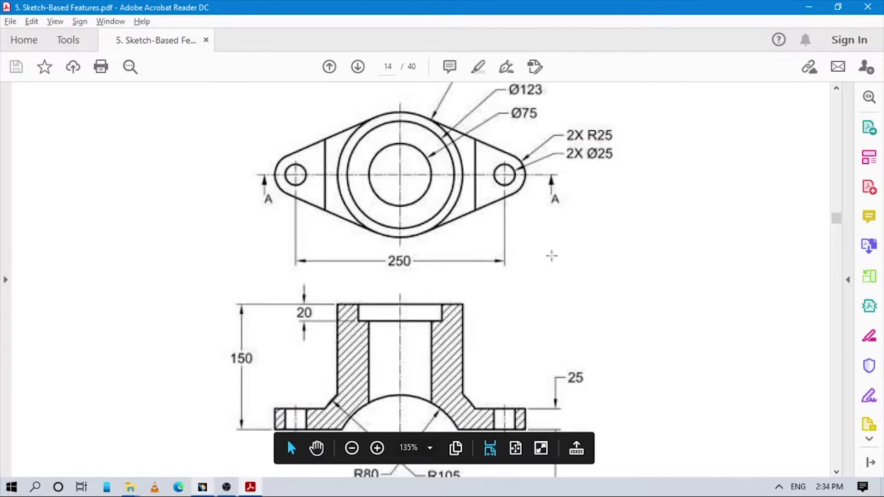
scroll(552, 256, down, 2)
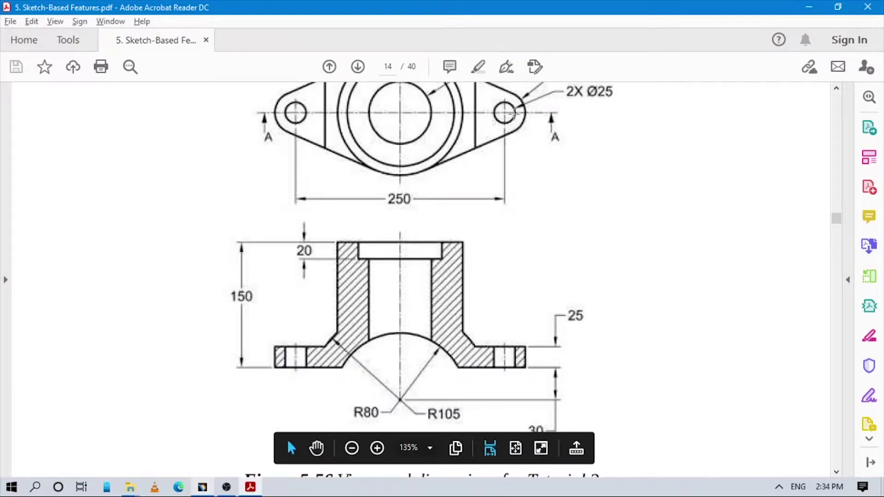
scroll(589, 188, up, 2)
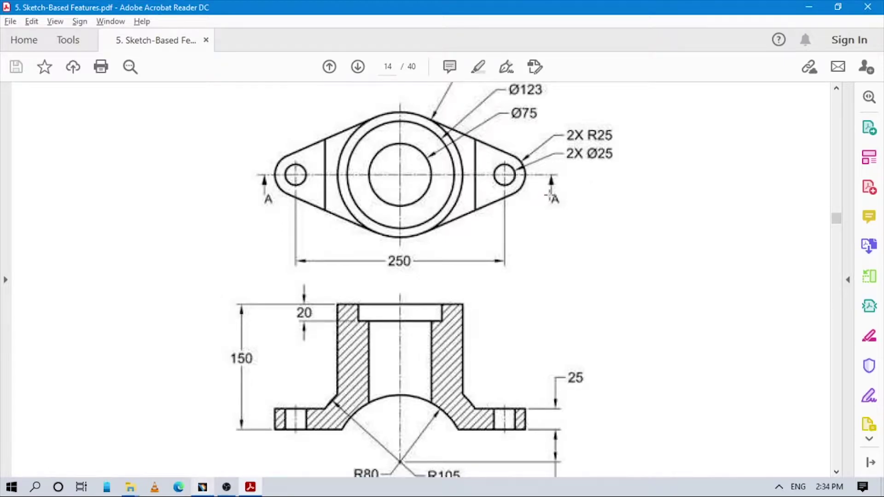
scroll(547, 198, down, 2)
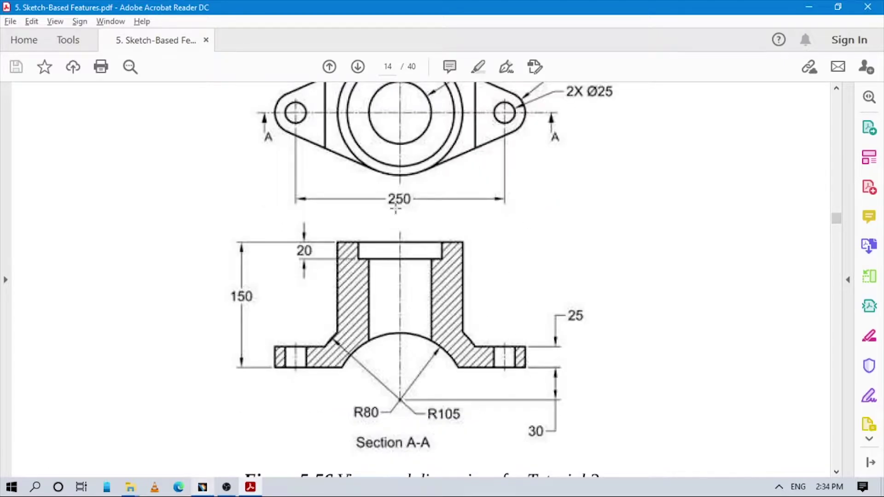
scroll(555, 133, up, 2)
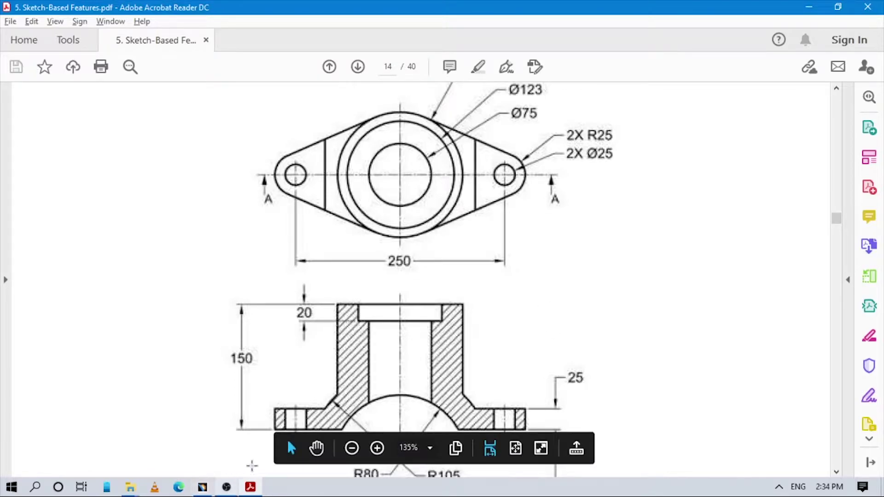
- Compare the CATIA sketch with the flange width and hole spacing in the Adobe Acrobat Reader drawing, returning to CATIA with nothing selected
click(203, 488)
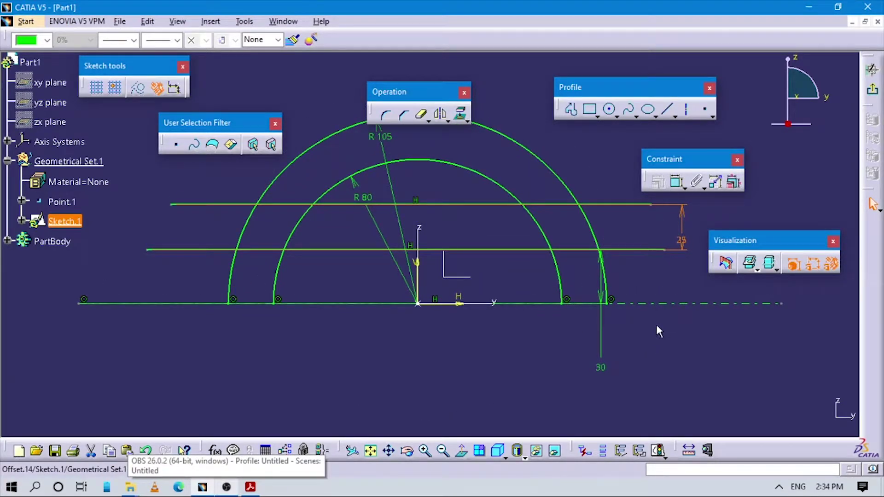
key(alt+Tab)
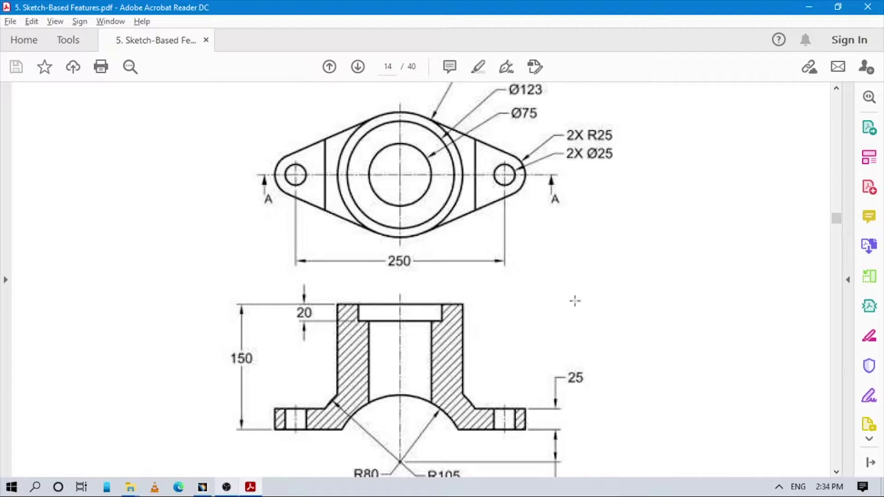
key(alt+Tab)
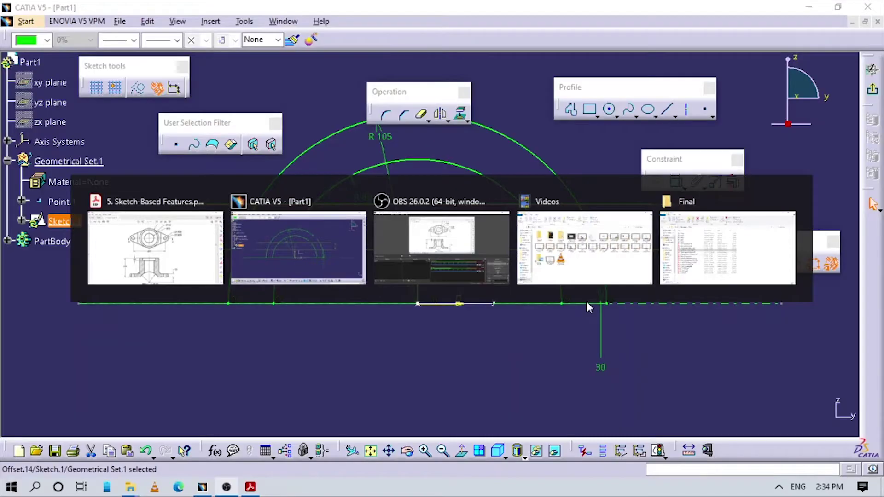
middle_drag(492, 282, 549, 303)
key(alt+Tab)
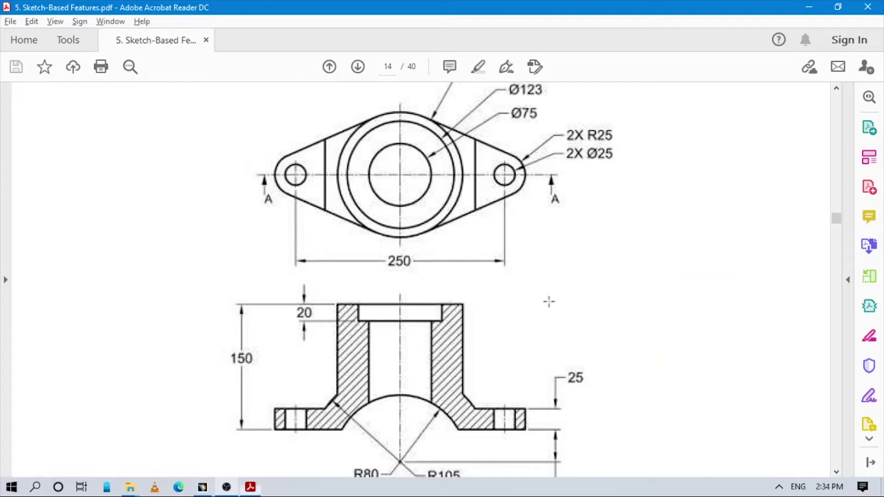
key(alt+Tab)
click(601, 154)
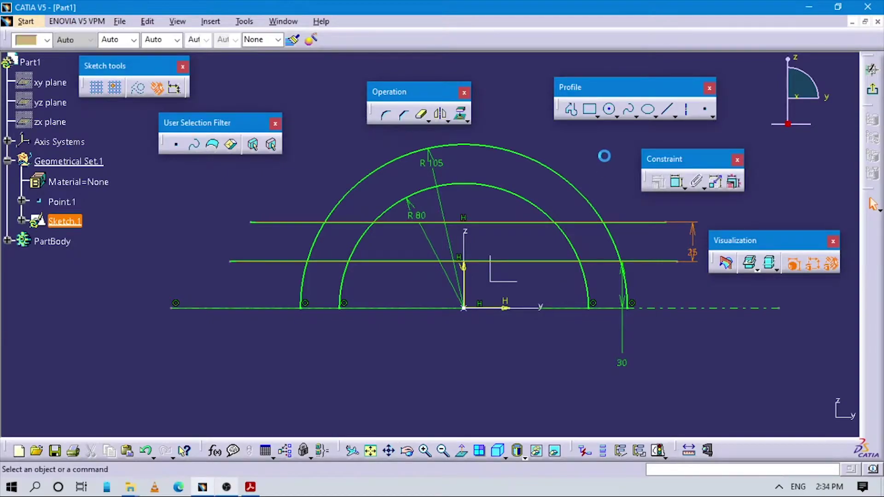
- Dimension the length of the lower horizontal flange line and set it to 250+25+25 mm
click(677, 181)
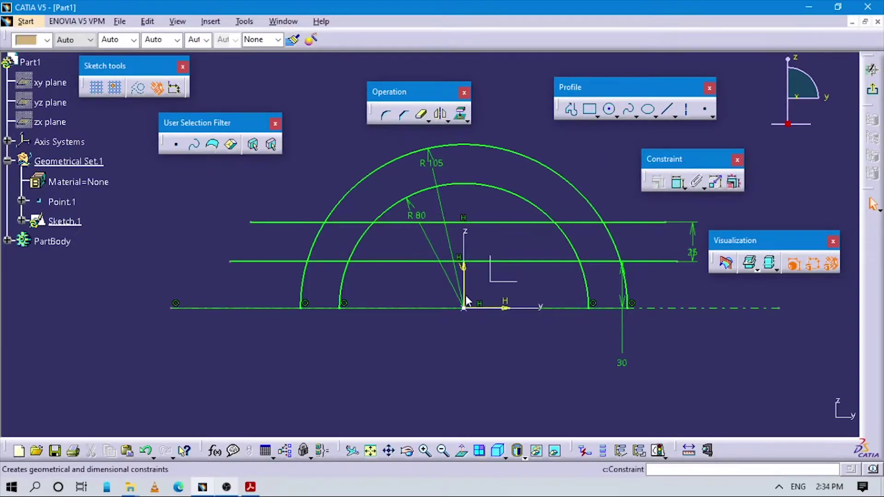
click(411, 261)
click(413, 348)
double_click(414, 348)
text(250+25)
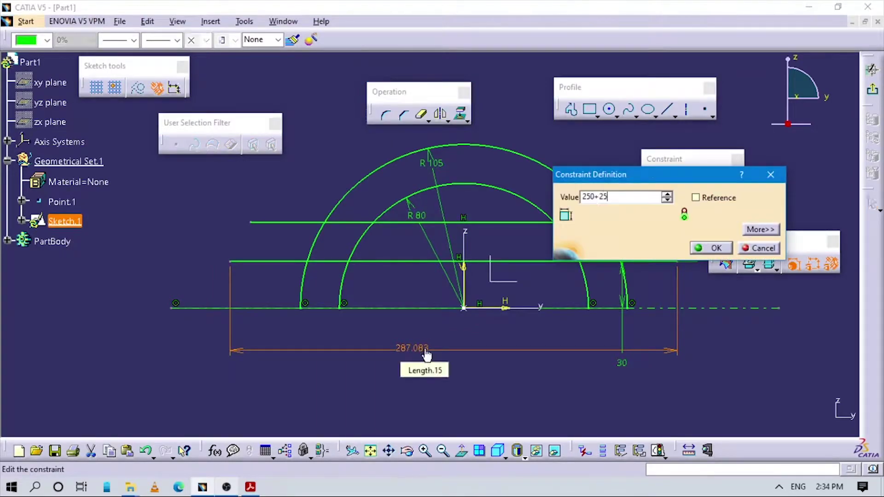
text(+25)
key(Return)
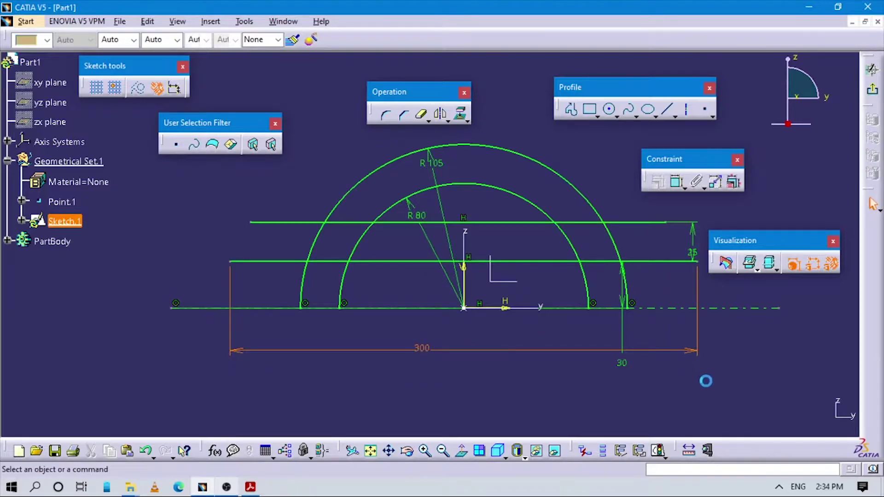
- Start another dimensional constraint in the flange sketch
click(682, 186)
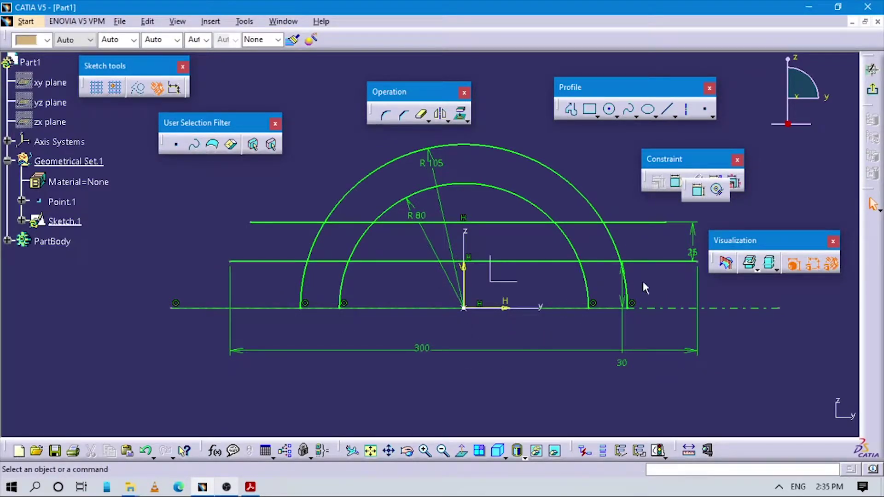
- Dimension the horizontal distance from the vertical axis to the right end of the lower flange line and set it to 150 mm
click(698, 191)
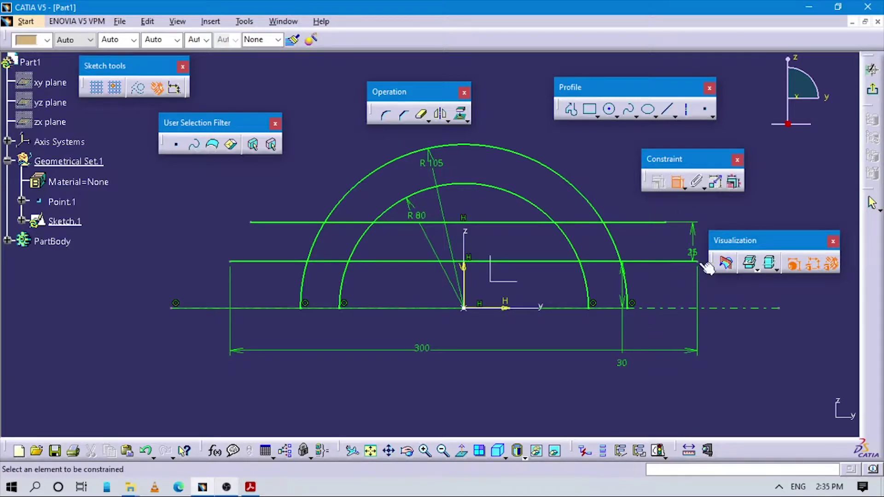
click(461, 296)
click(465, 284)
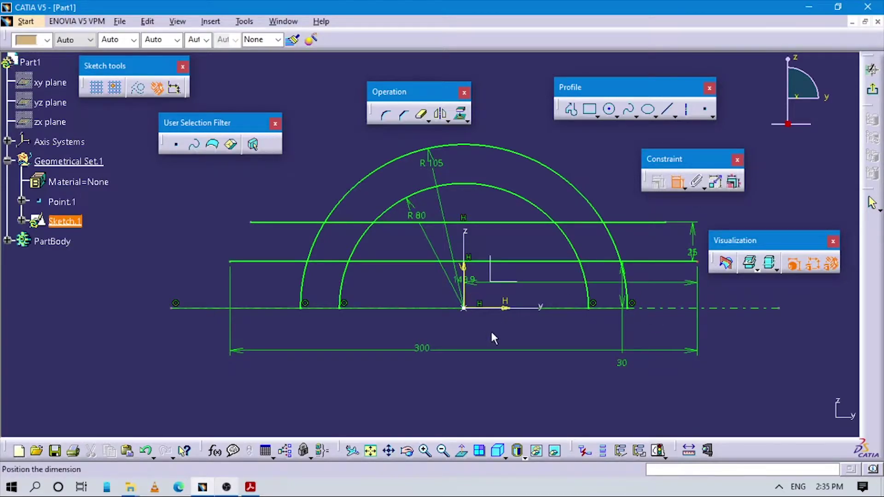
click(511, 376)
double_click(513, 369)
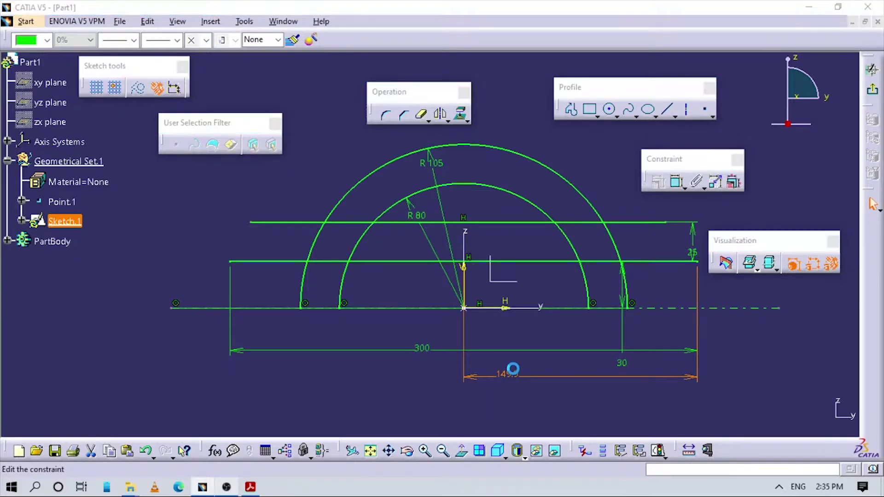
text(300/2)
key(Return)
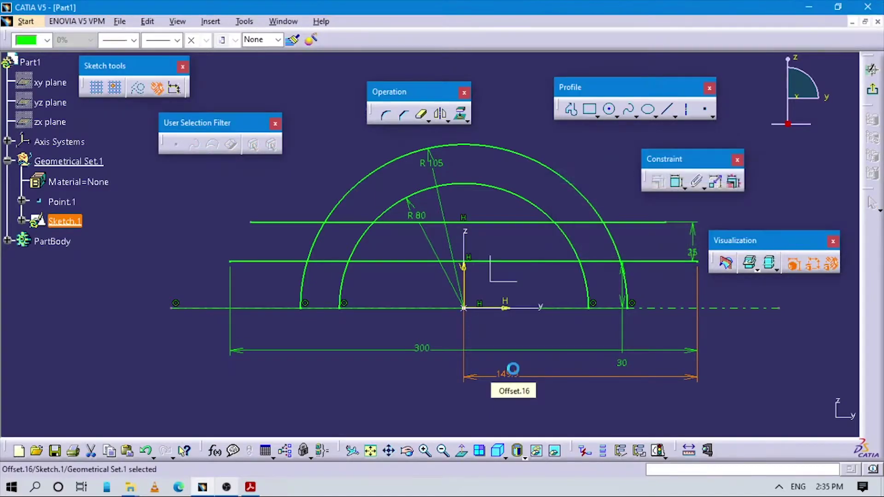
- Draw vertical lines upward from both ends of the lower flange line, extending past the upper flange line's height
middle_drag(753, 354, 714, 354)
middle_drag(590, 350, 689, 356)
middle_drag(537, 330, 470, 246)
click(571, 109)
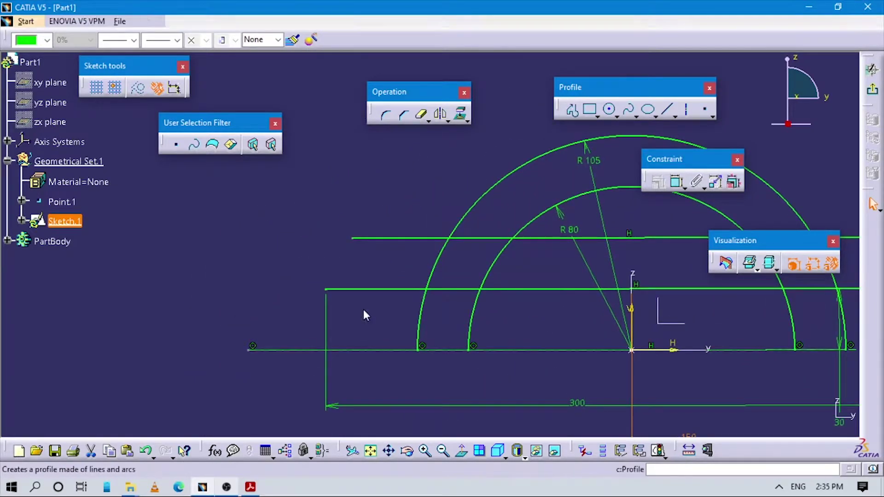
click(325, 289)
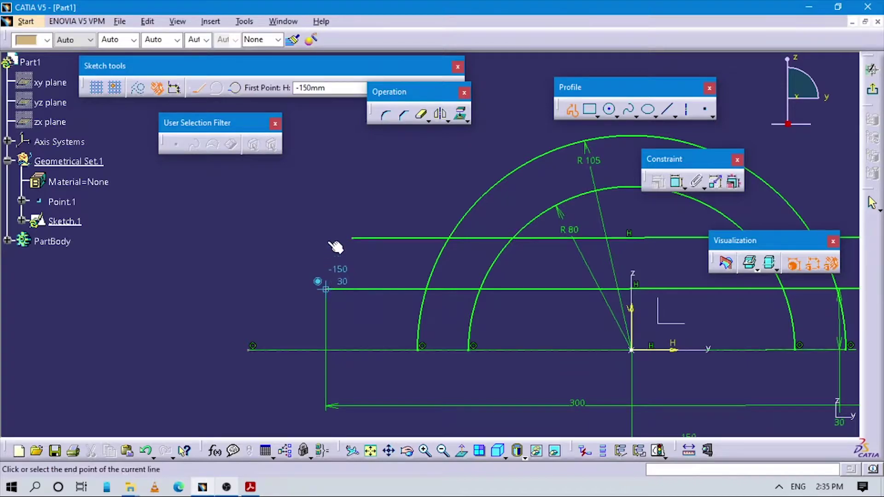
click(326, 196)
middle_drag(589, 302, 410, 304)
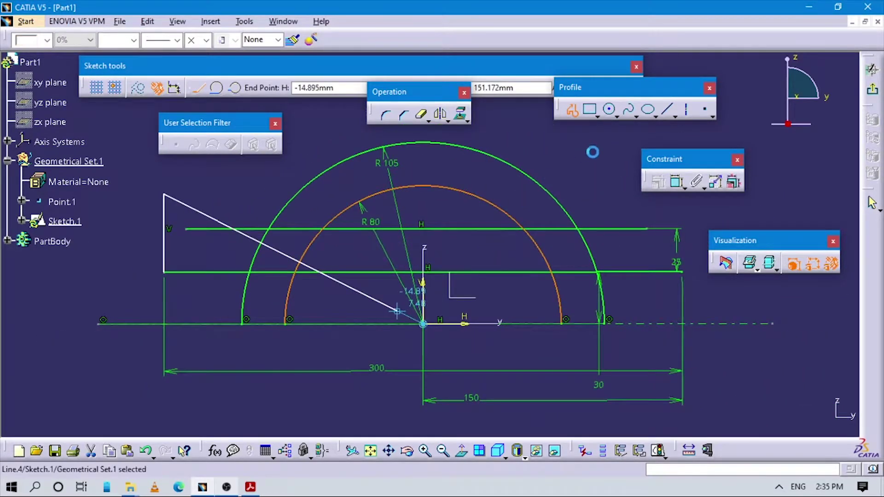
key(Escape)
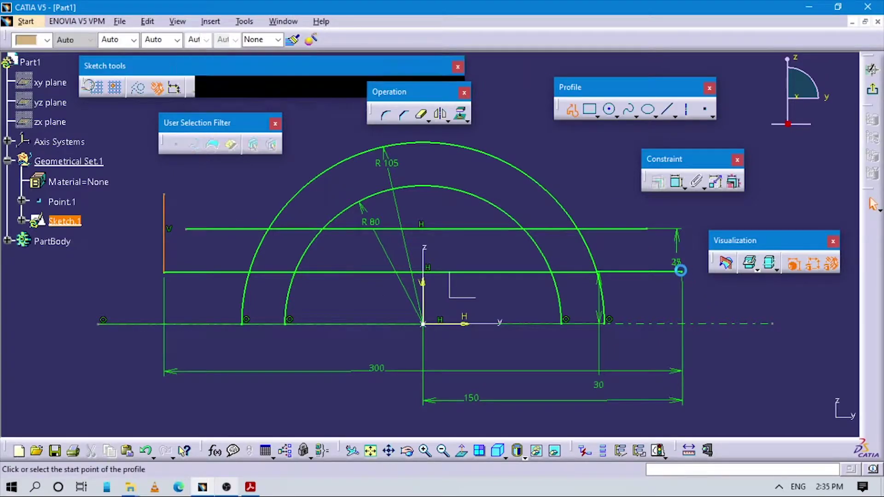
click(687, 234)
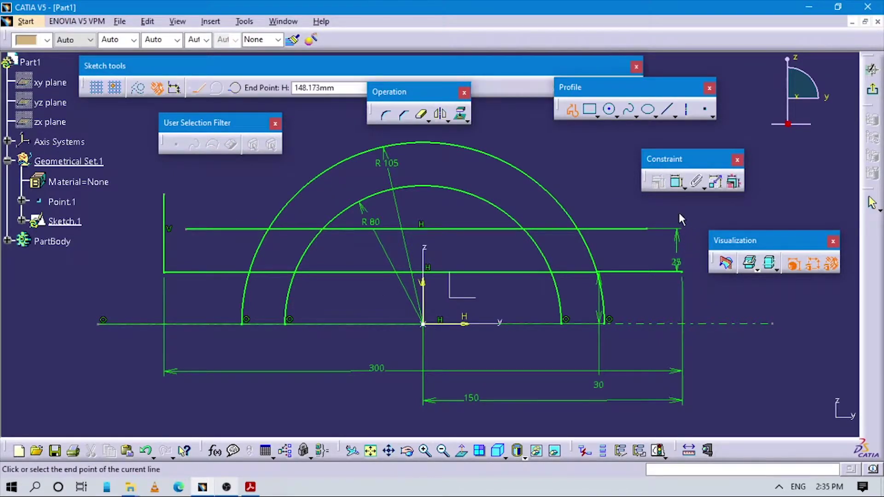
double_click(682, 207)
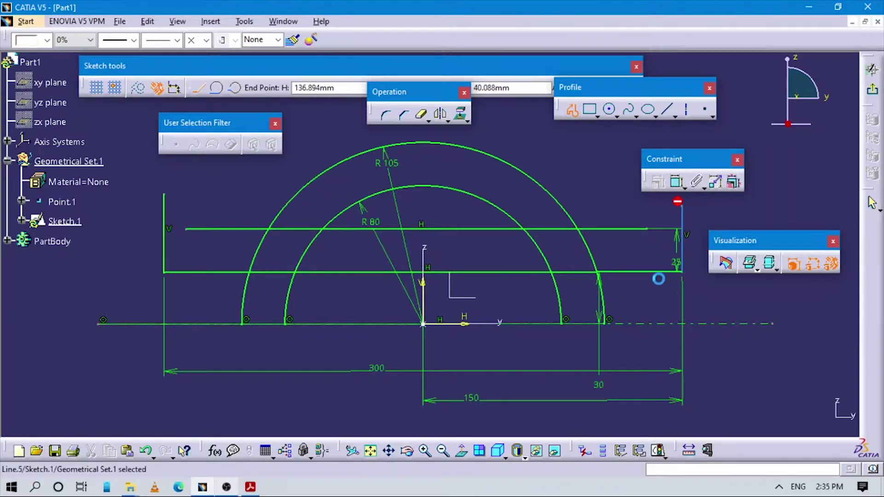
- Trim the upper flange line and both vertical end lines to each other so they meet at closed corners
click(429, 121)
click(447, 134)
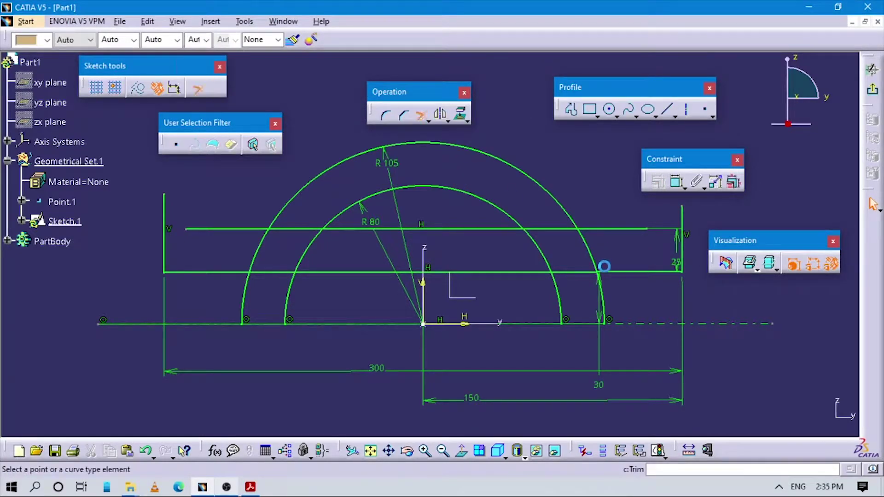
click(681, 229)
click(684, 247)
middle_drag(505, 285, 666, 302)
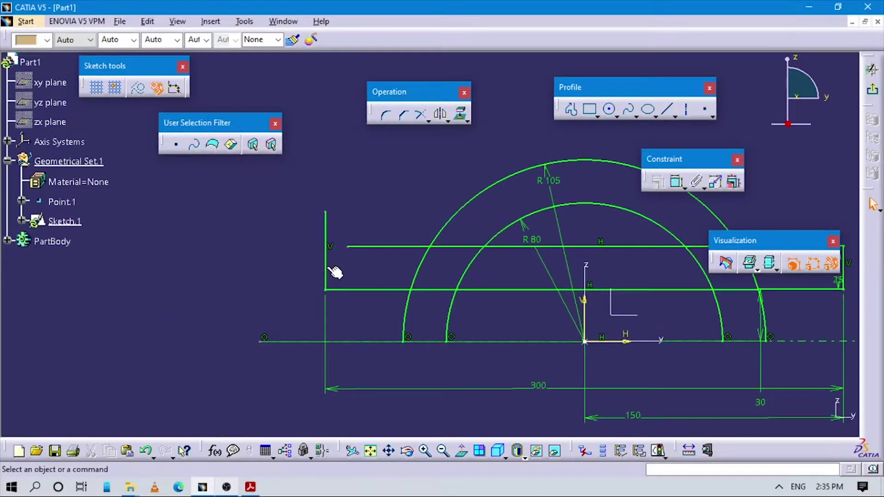
click(328, 269)
click(378, 245)
click(420, 114)
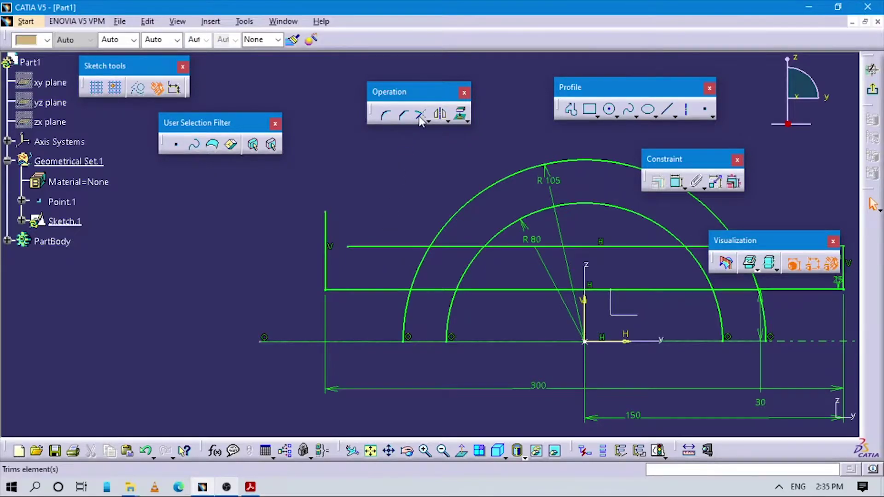
click(363, 247)
click(326, 266)
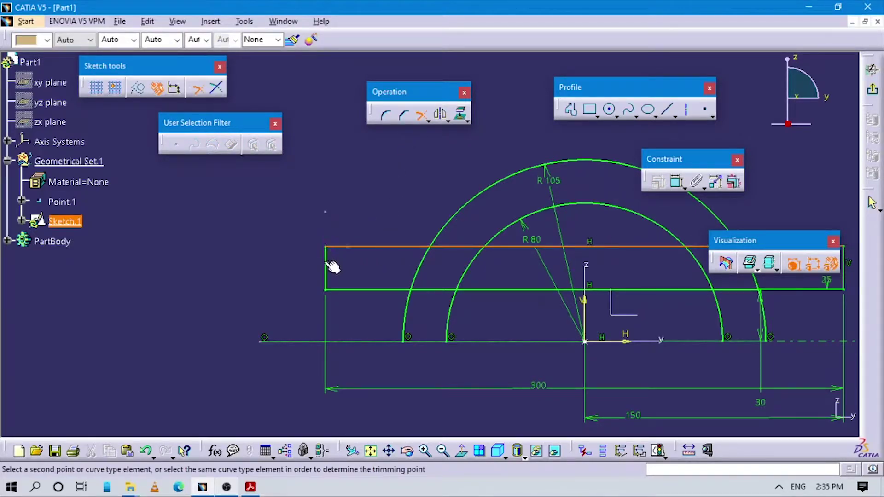
mouse_move(470, 285)
middle_down()
mouse_move(471, 313)
mouse_move(457, 290)
middle_up()
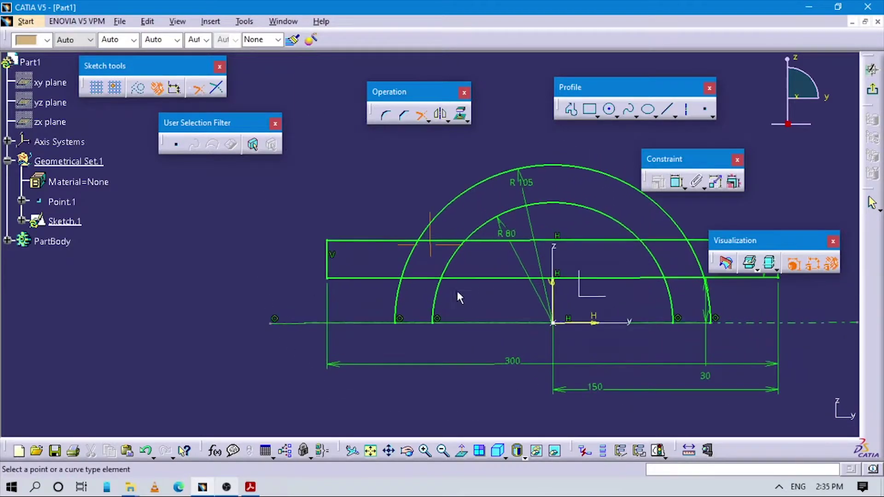
key(Escape)
- Quick Trim the portions of the upper and lower flange lines inside the inner arc, converting the lower line's length constraint into a distance
click(429, 120)
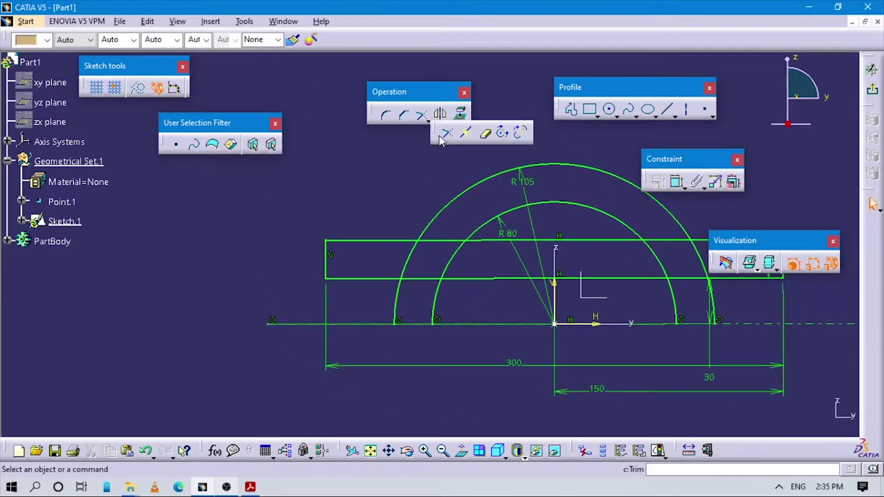
click(485, 134)
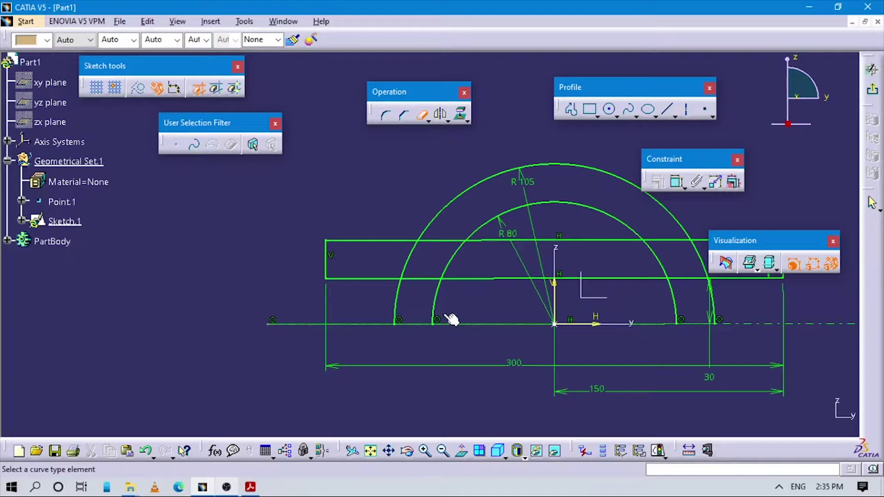
middle_drag(381, 306, 438, 248)
click(443, 227)
click(443, 267)
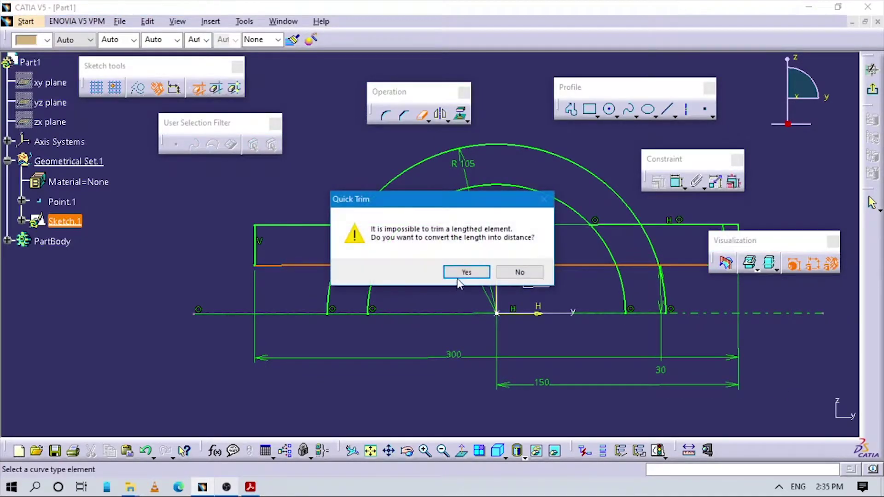
click(464, 273)
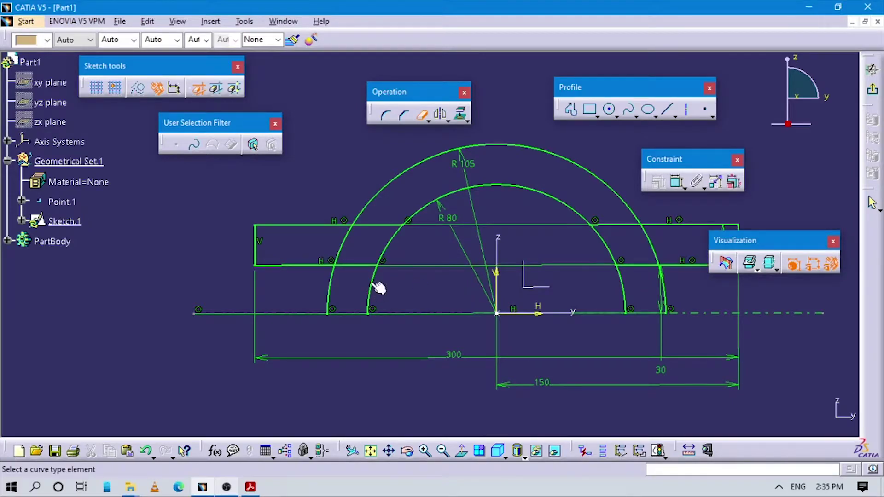
- Quick Trim the outer arc within and below the flange, the upper line between the arcs, and the inner arc below the flange
click(347, 239)
click(379, 225)
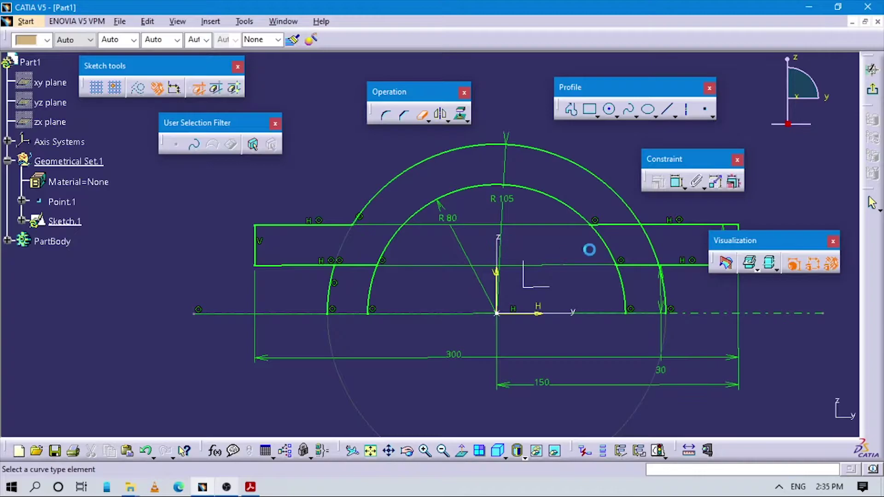
click(626, 227)
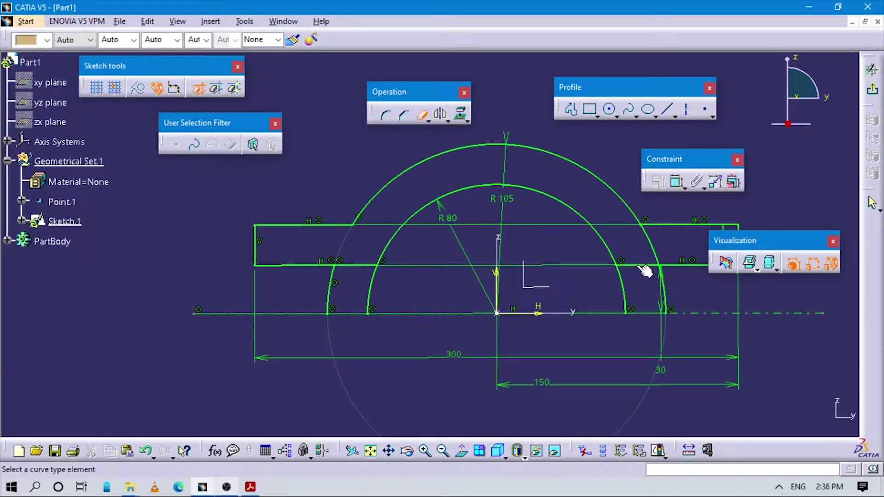
click(656, 248)
click(630, 296)
click(664, 292)
click(374, 294)
click(336, 289)
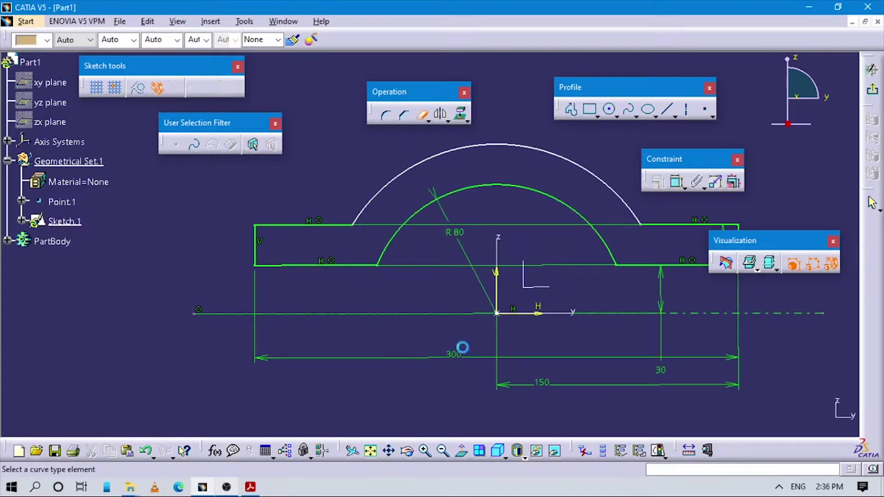
middle_drag(573, 318, 474, 347)
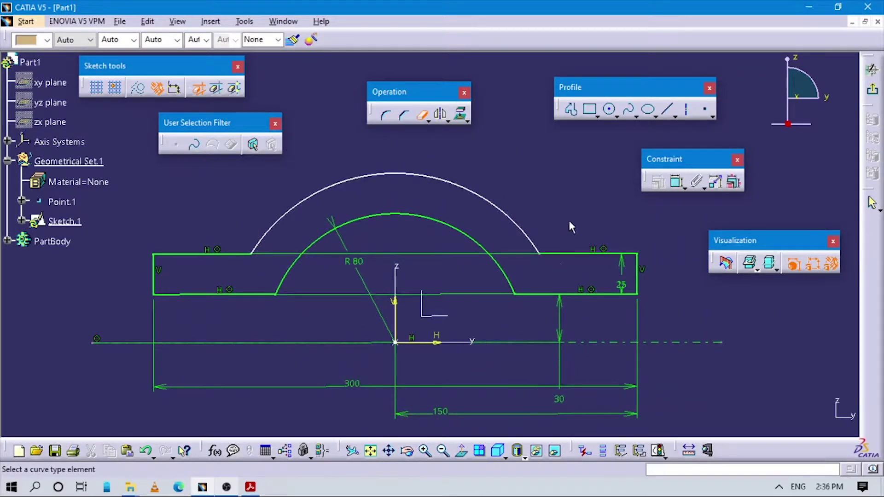
key(Escape)
- Add a radius constraint to the trimmed outer arc and check the sketch's solving status
click(676, 184)
click(459, 189)
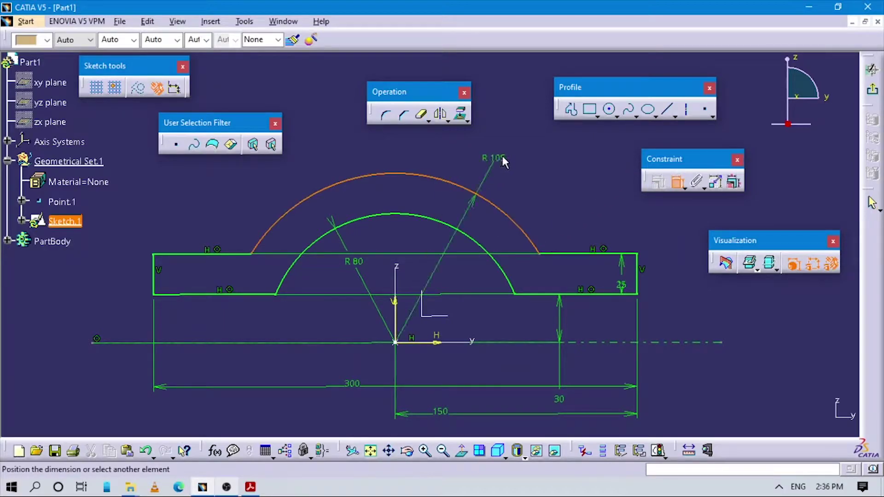
click(506, 159)
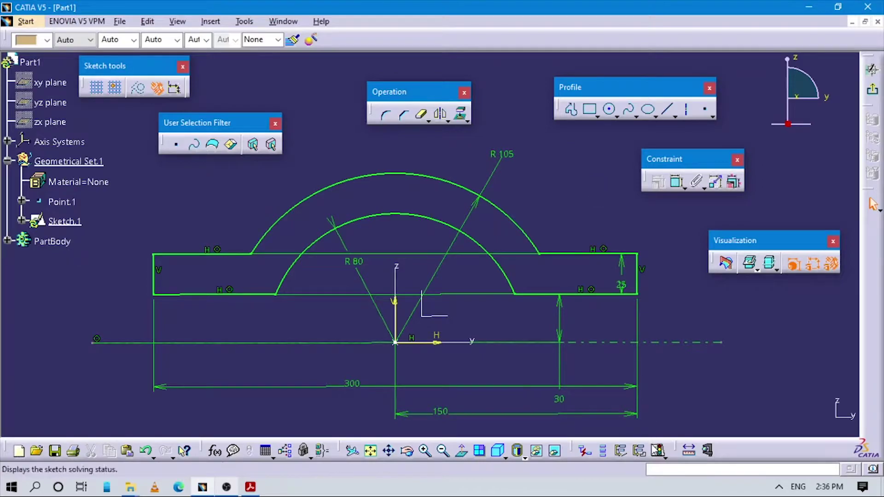
click(658, 451)
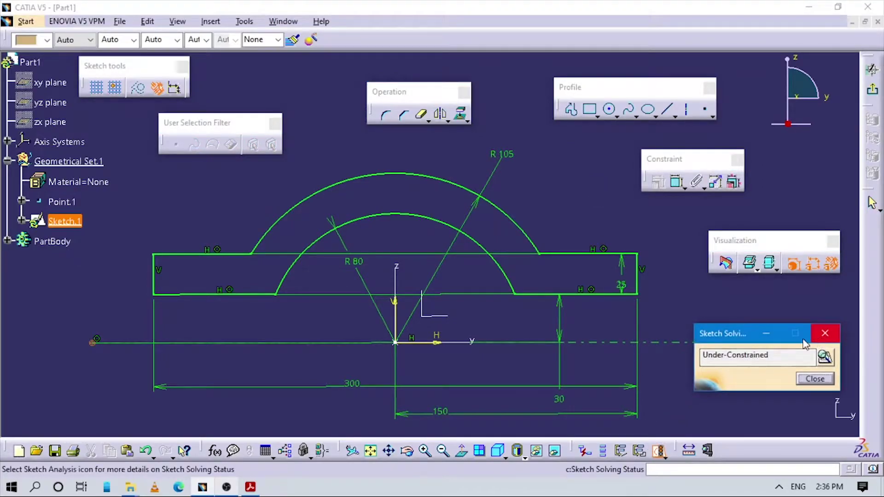
click(824, 334)
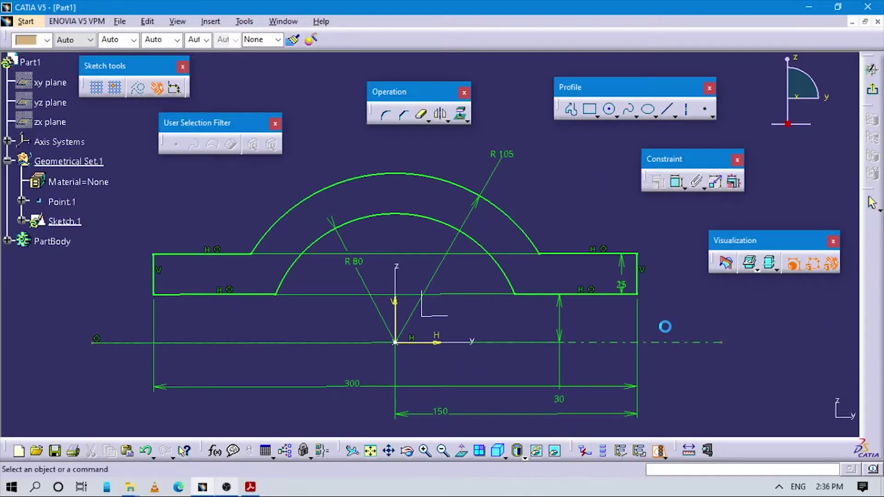
- Dimension the length of the horizontal axis line through the origin and check the sketch's solving status again
click(676, 182)
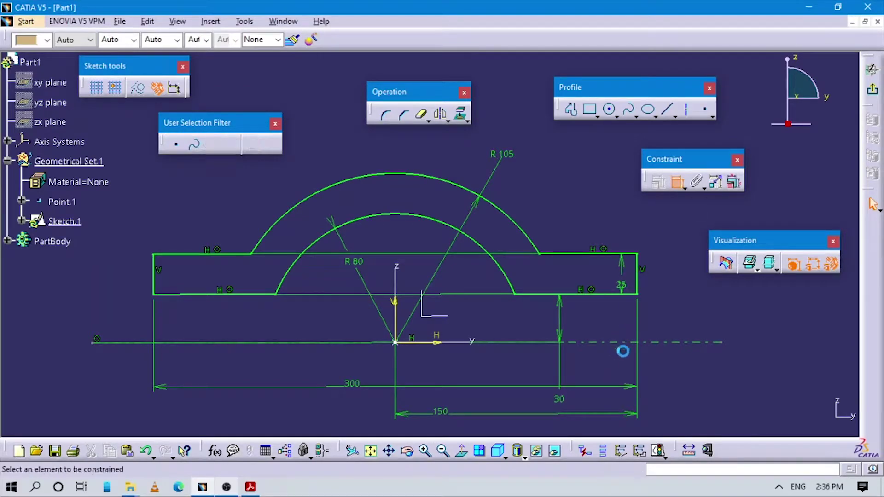
click(623, 350)
click(693, 377)
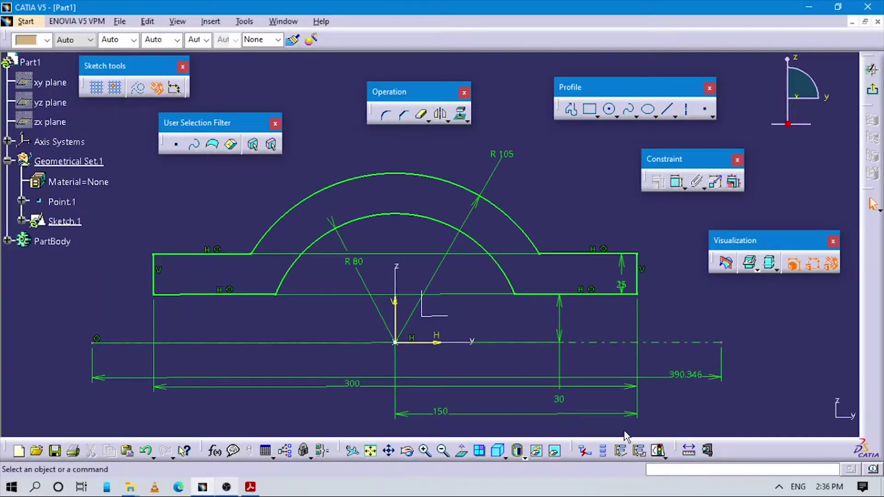
click(658, 450)
middle_drag(521, 362, 488, 355)
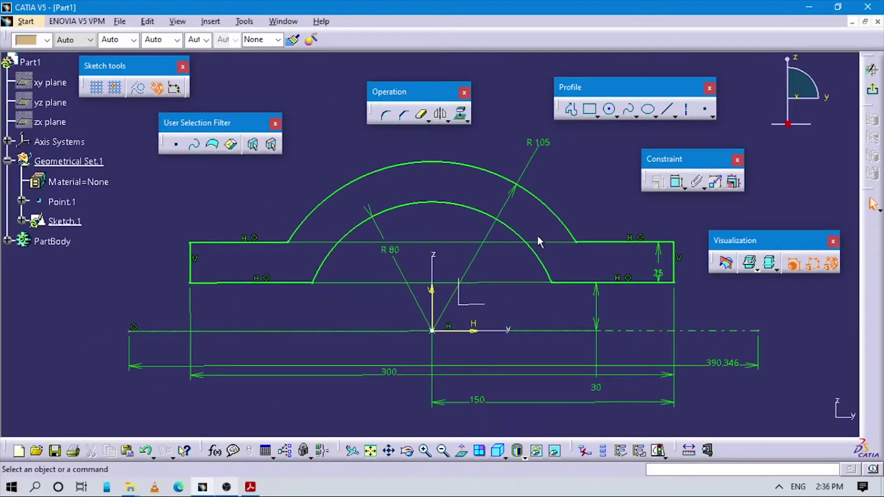
- Exit the cross-section sketch and define PartBody as the in-work object
click(873, 89)
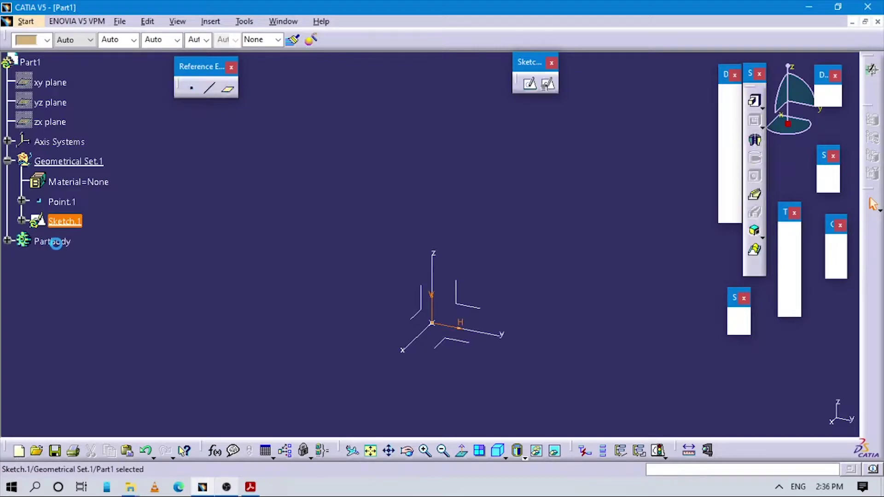
right_click(57, 241)
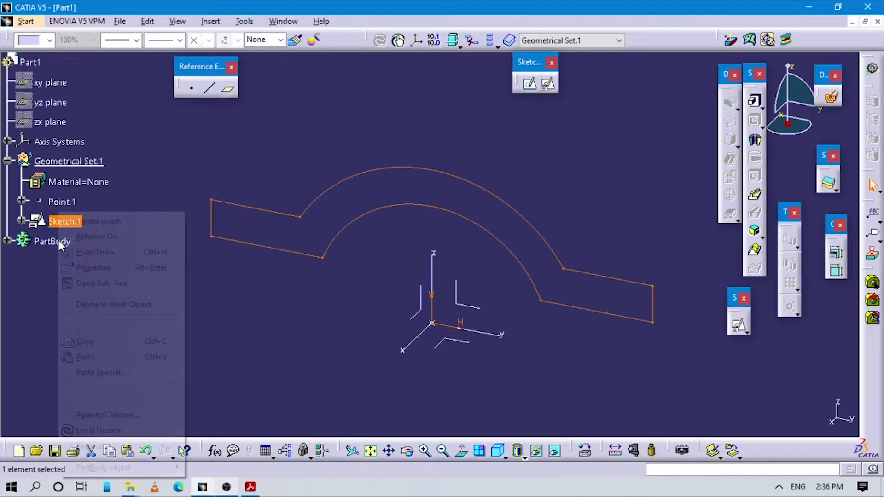
click(92, 304)
- Switch to the PDF drawing in Adobe Acrobat Reader and examine the part's top-view dimensions
key(alt+Tab)
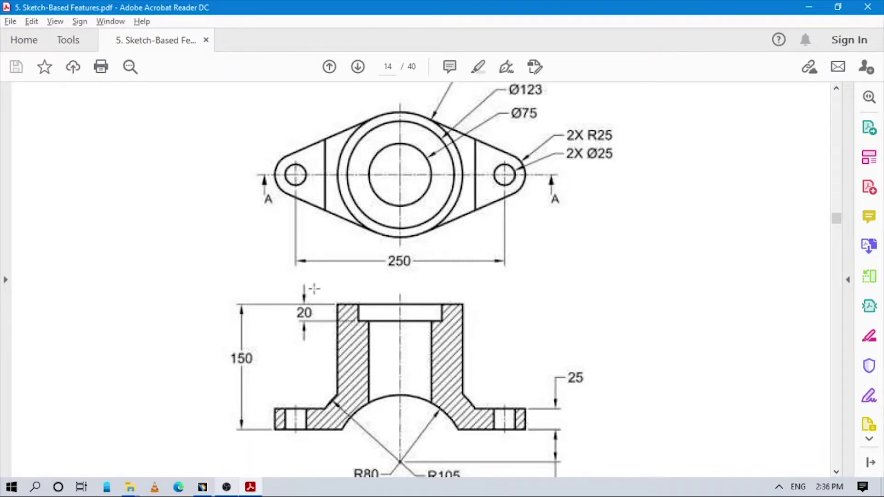
scroll(588, 221, up, 4)
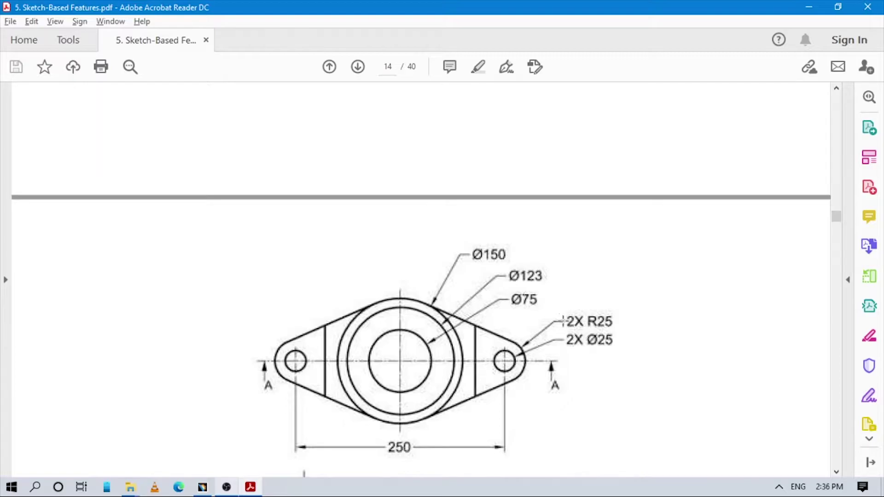
scroll(561, 372, up, 5)
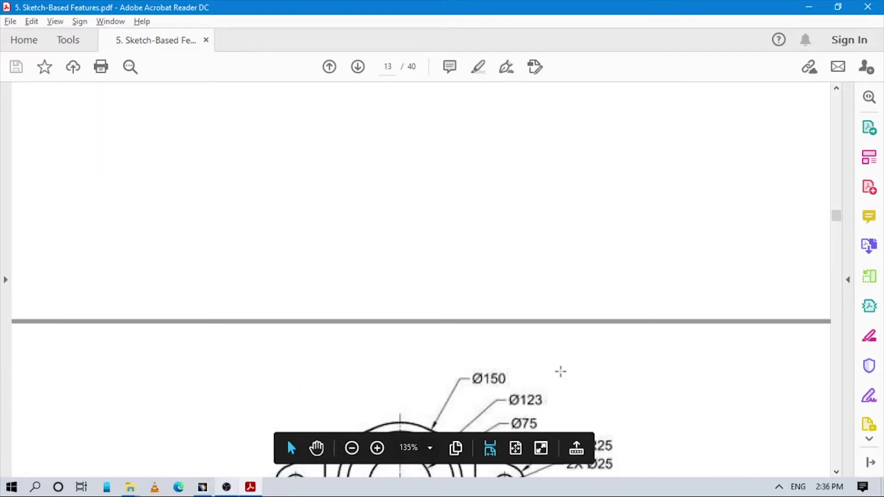
scroll(561, 377, down, 7)
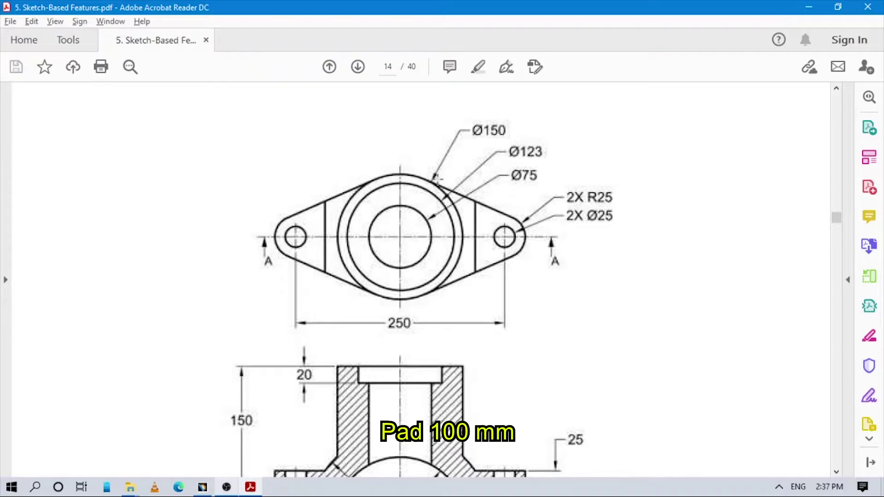
key(alt+Tab)
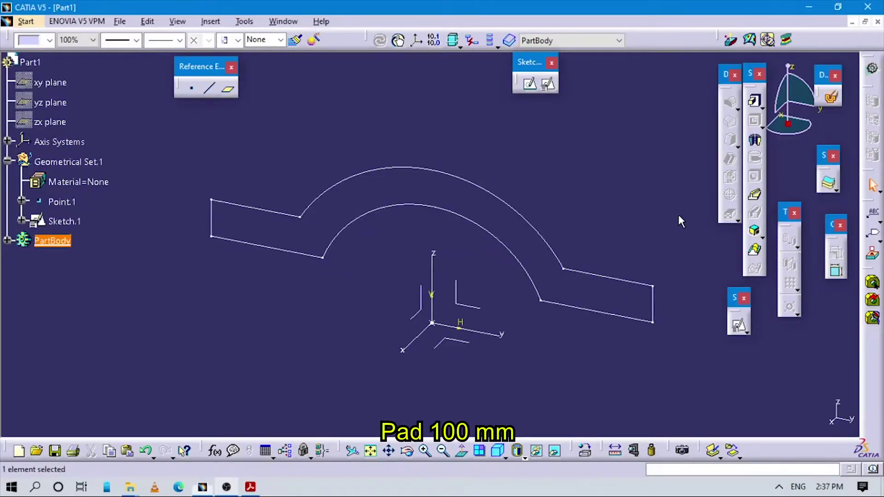
- Pad the cross-section sketch in PartBody with a length of 100 mm and Mirrored extent
click(755, 102)
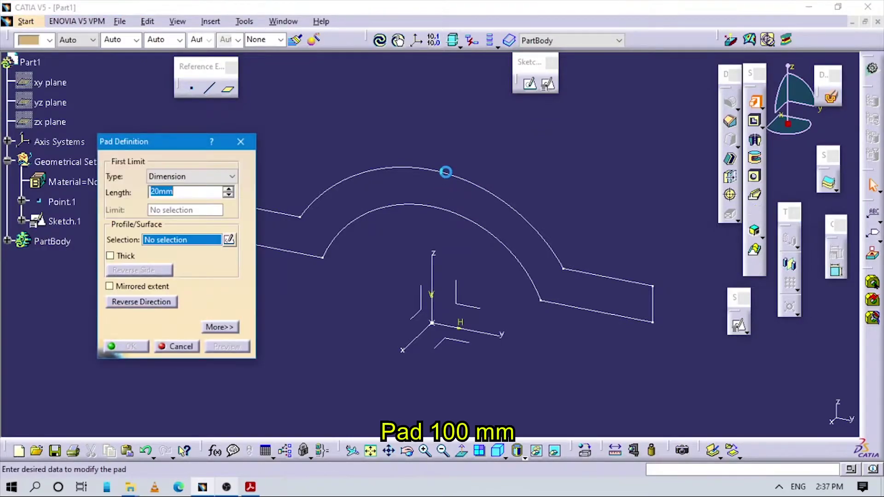
click(409, 167)
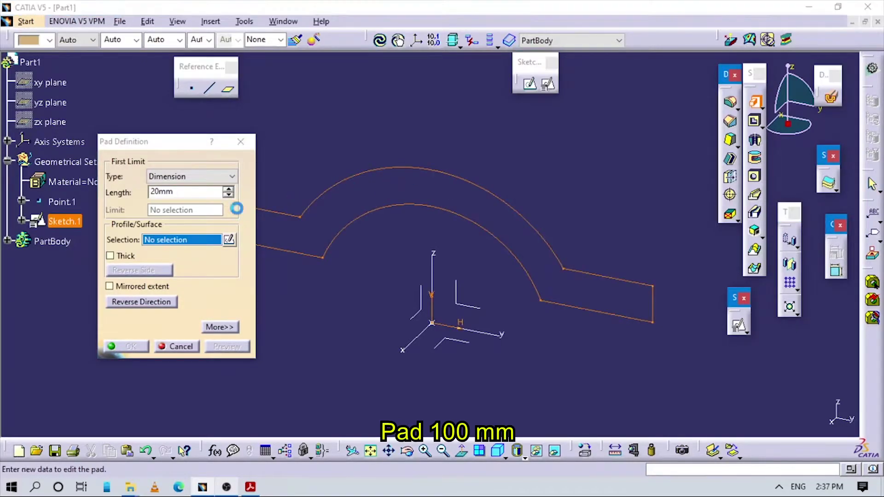
click(138, 287)
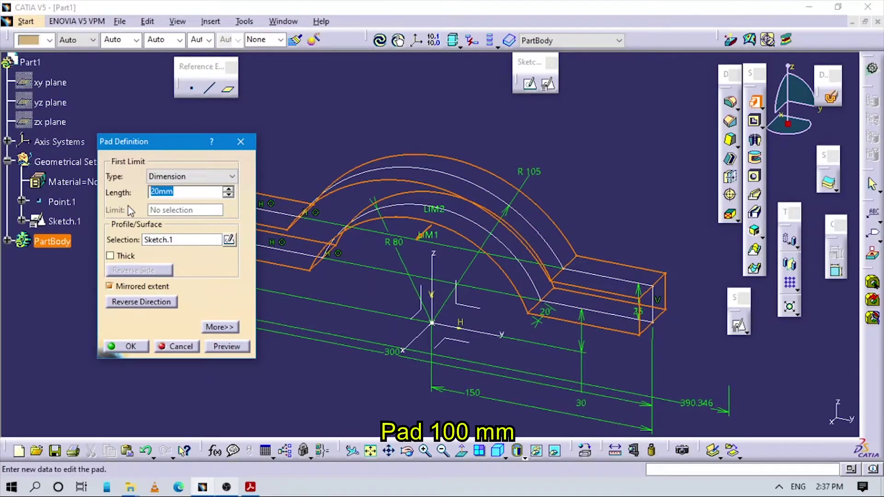
text(100)
key(Return)
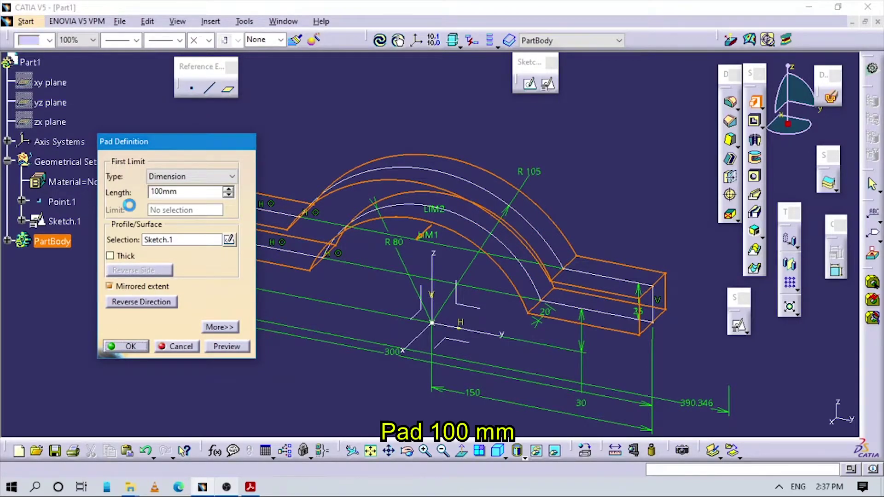
middle_drag(535, 214, 501, 236)
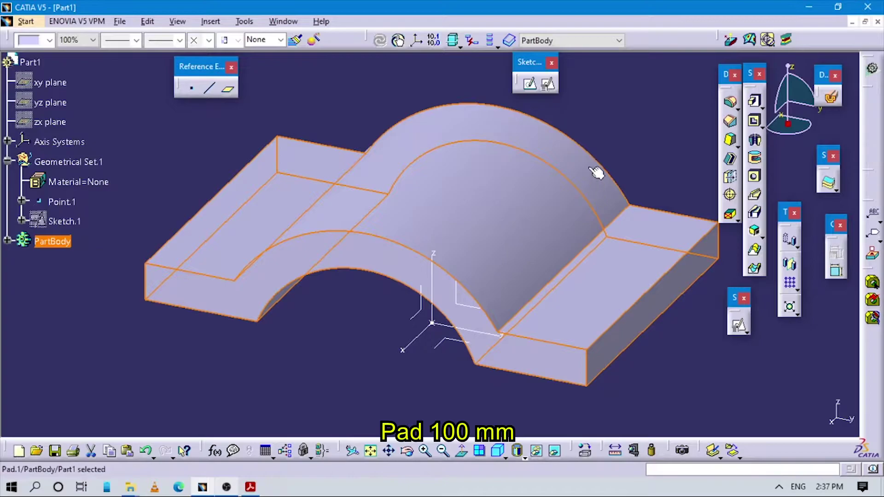
click(613, 146)
click(613, 146)
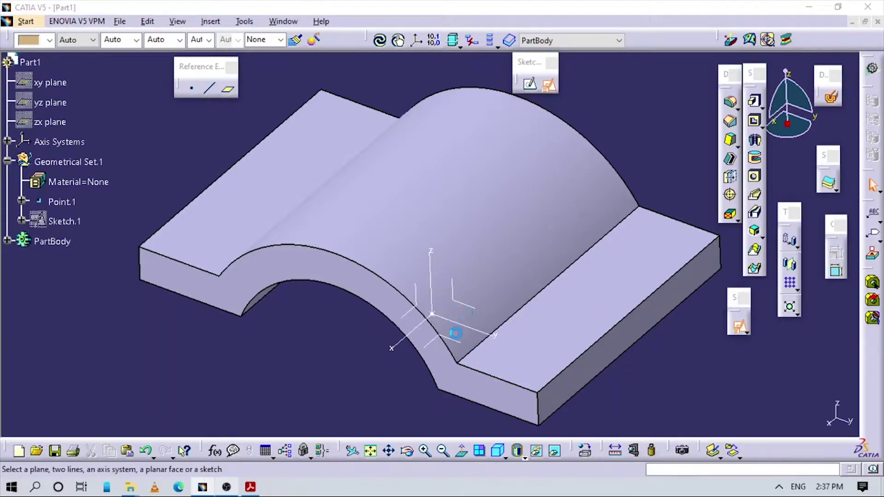
- Create a positioned sketch on the axis system's XY plane, origin projected from Point.1, H parallel to the X axis, with H and V reversed
click(453, 344)
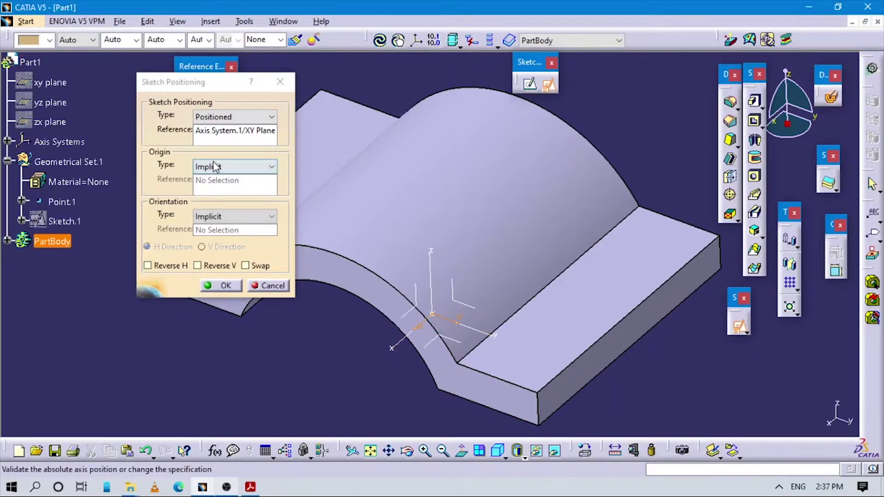
click(233, 167)
click(223, 199)
click(61, 201)
click(212, 216)
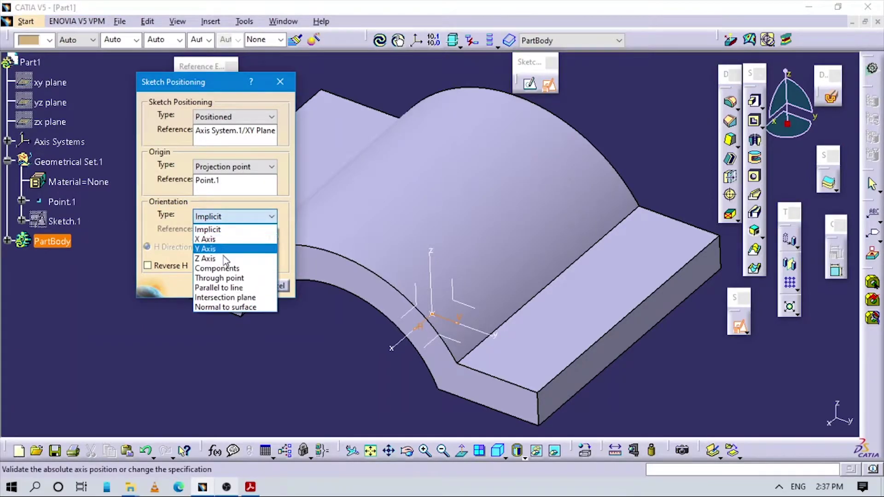
click(219, 288)
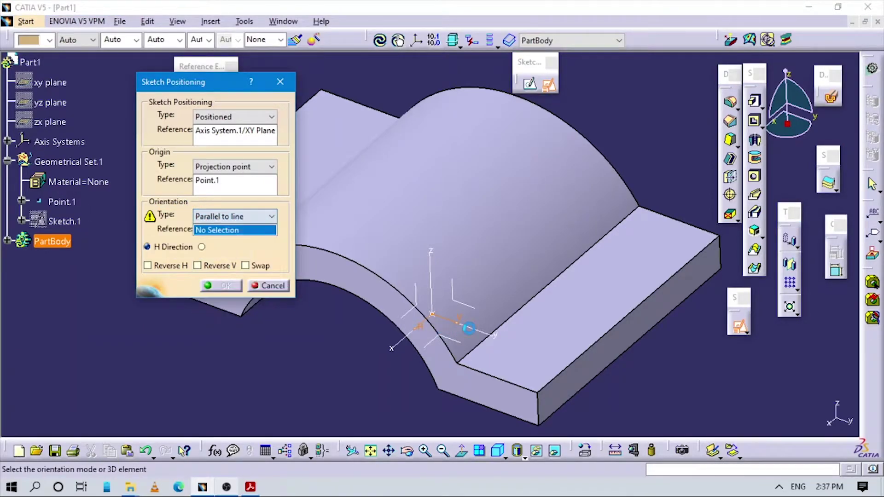
click(416, 339)
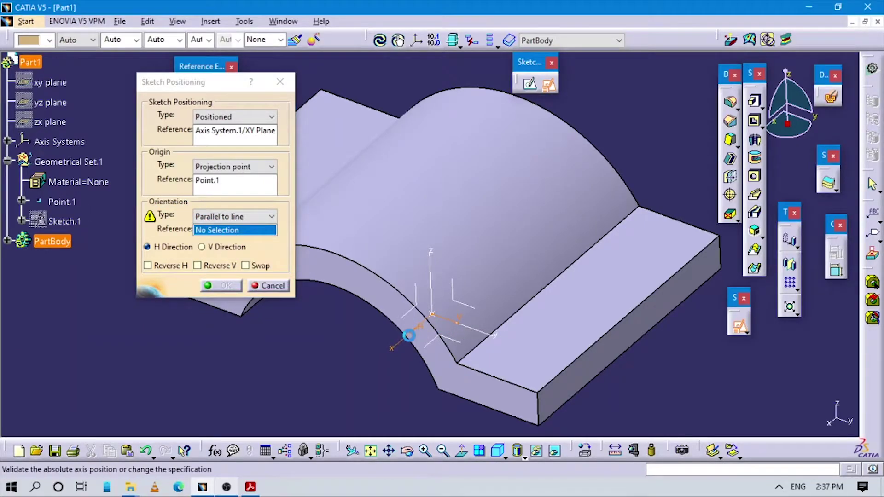
click(209, 268)
click(147, 265)
click(216, 286)
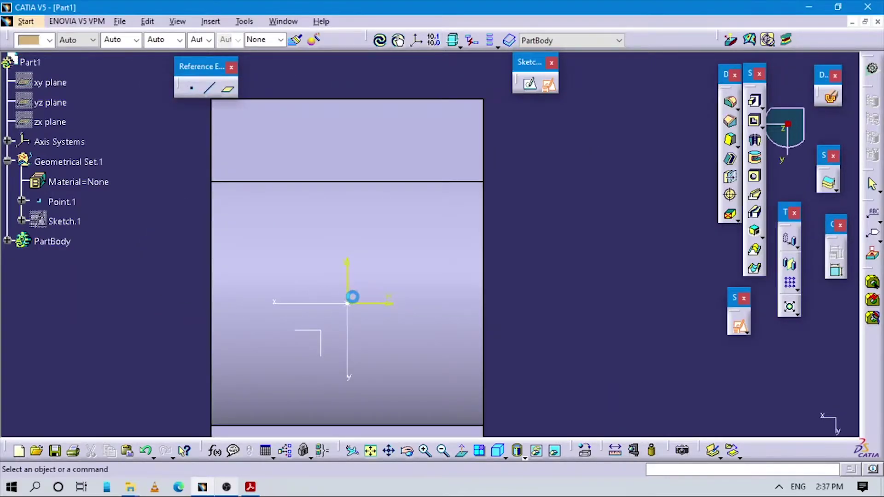
key(alt+Tab)
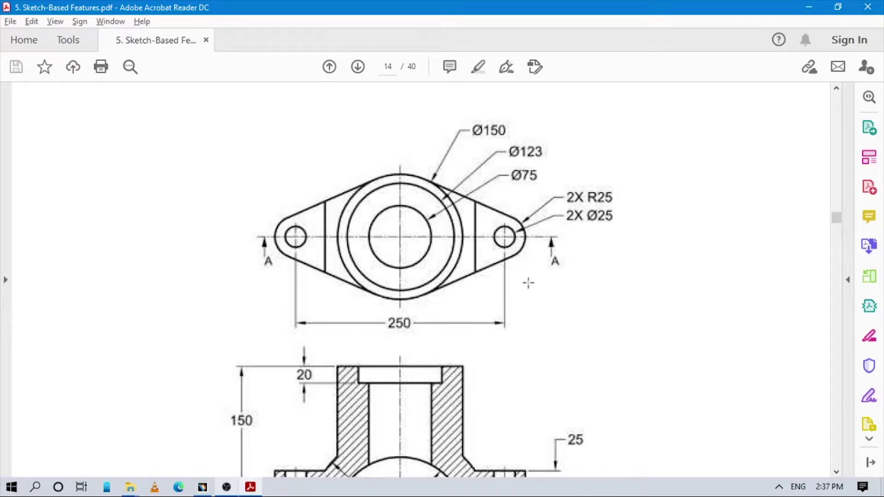
key(alt+Tab)
mouse_move(505, 259)
middle_down()
mouse_move(503, 280)
mouse_move(563, 248)
middle_up()
click(609, 110)
click(423, 263)
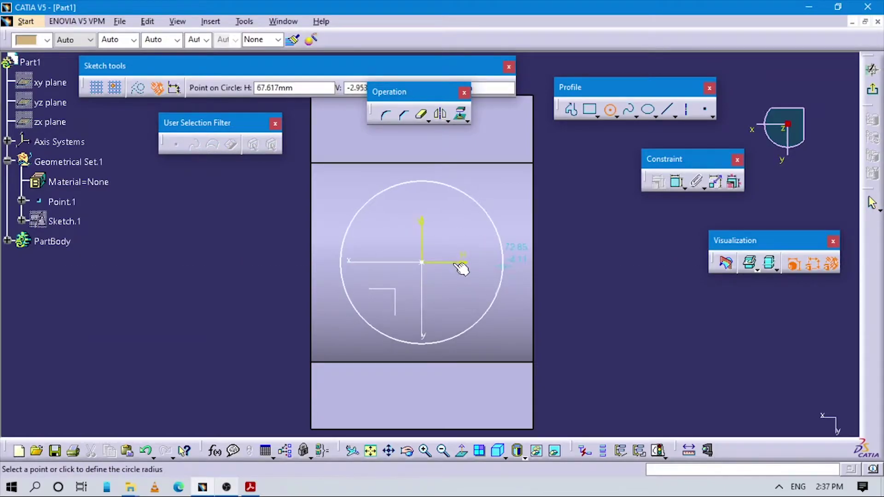
click(560, 266)
middle_drag(623, 280, 608, 286)
click(619, 290)
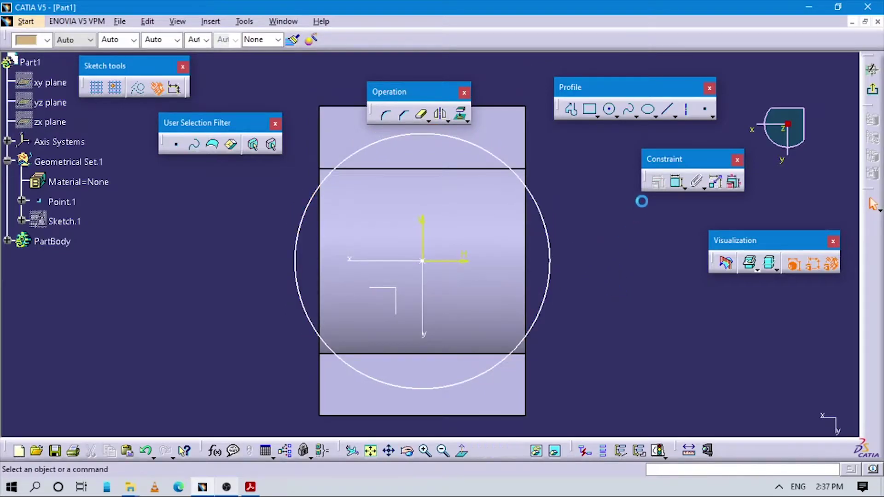
click(544, 218)
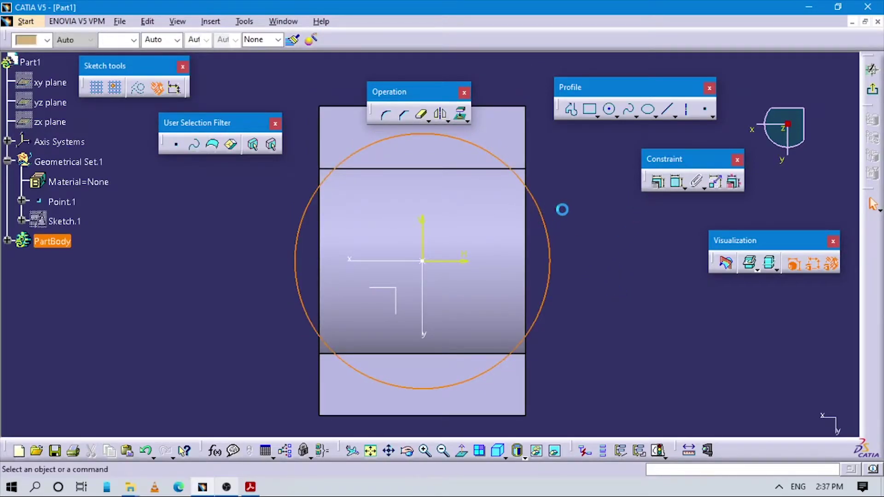
key(Delete)
- Sketch a circle of about 153 mm radius centred on the sketch origin
click(610, 109)
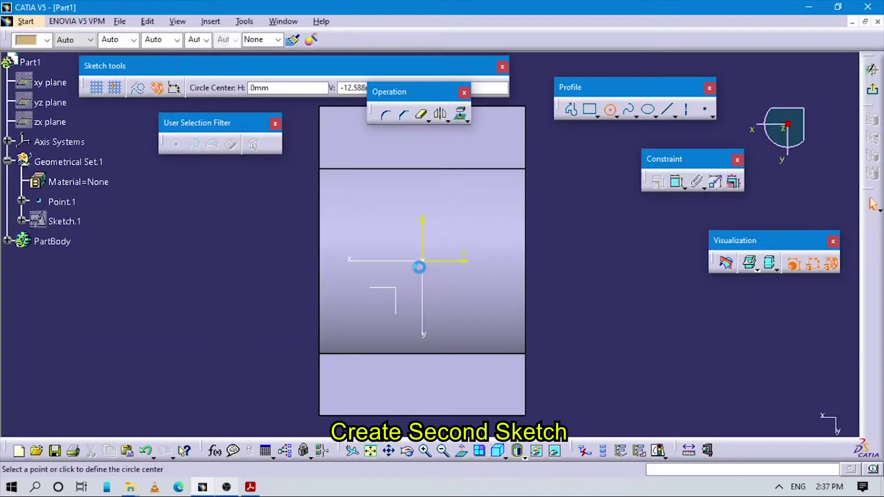
click(422, 261)
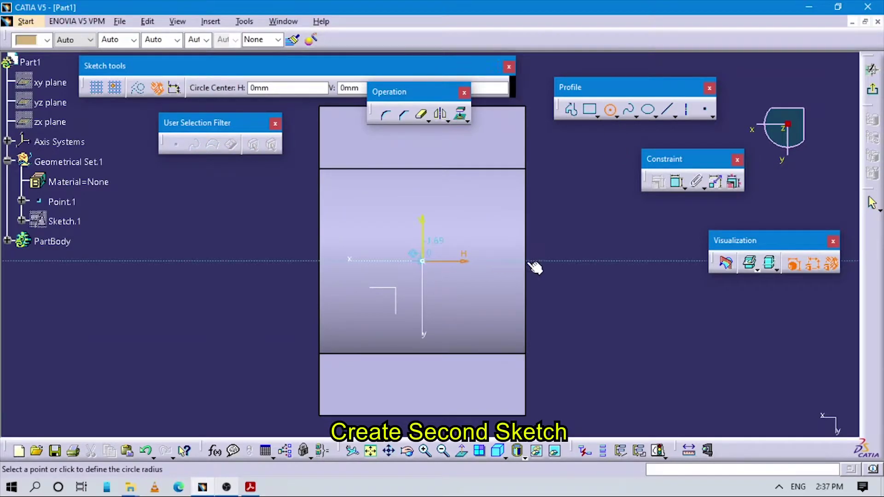
click(580, 246)
middle_drag(609, 292, 617, 310)
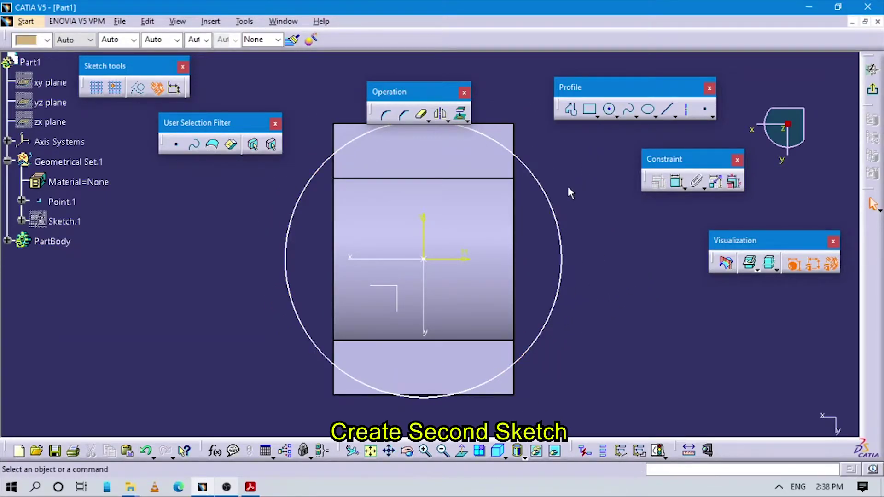
- Constrain the origin-centred circle to a diameter of 150 mm and check the sketch's solving status
key(alt+Tab)
key(alt+Tab)
click(678, 182)
click(558, 197)
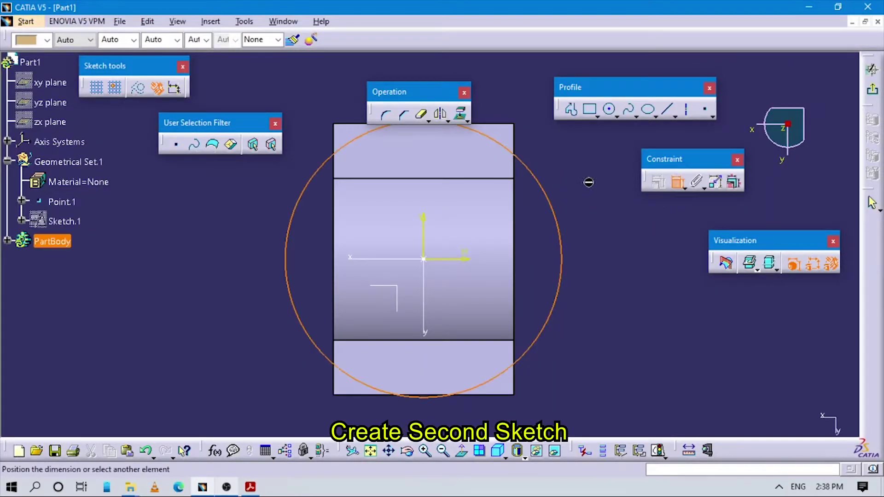
click(594, 175)
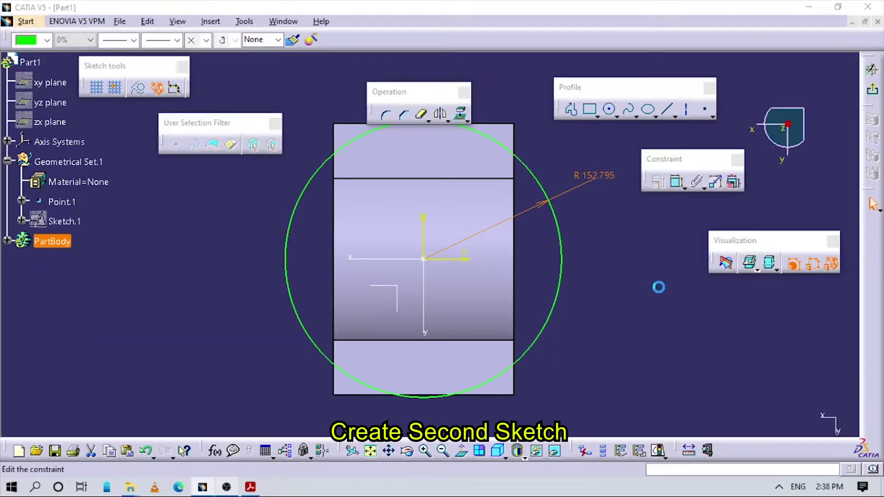
click(646, 231)
click(631, 252)
text(150)
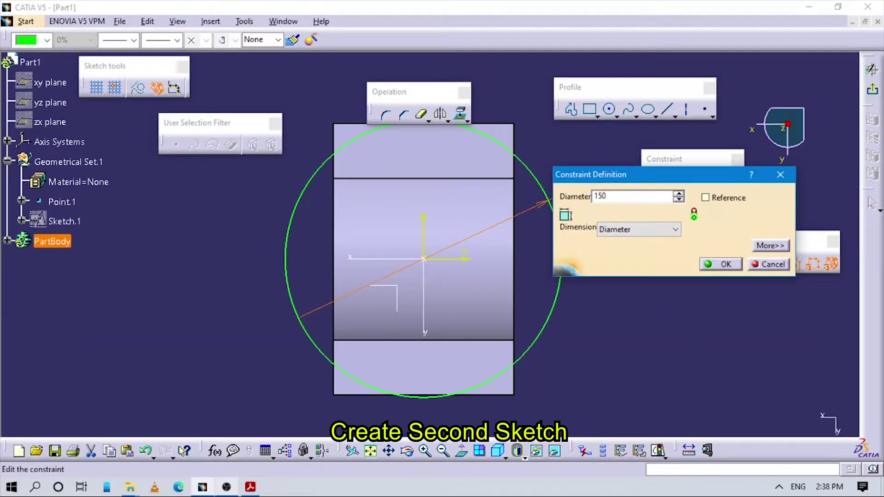
key(Return)
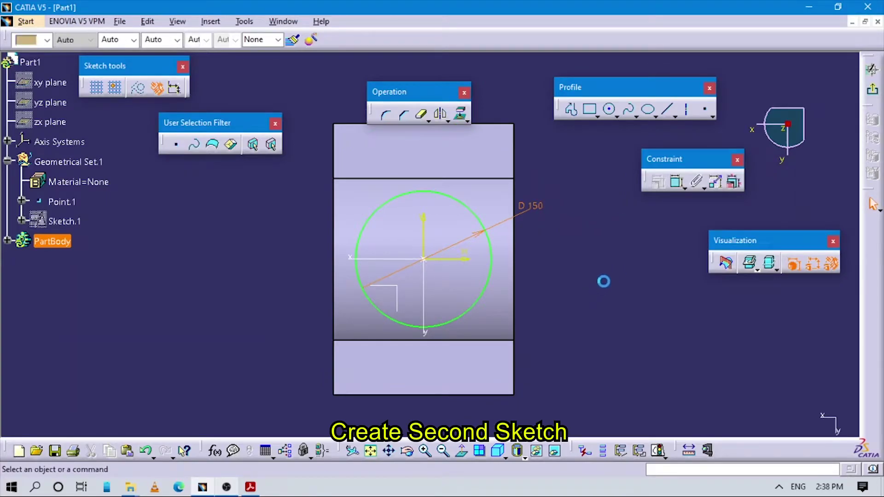
click(659, 451)
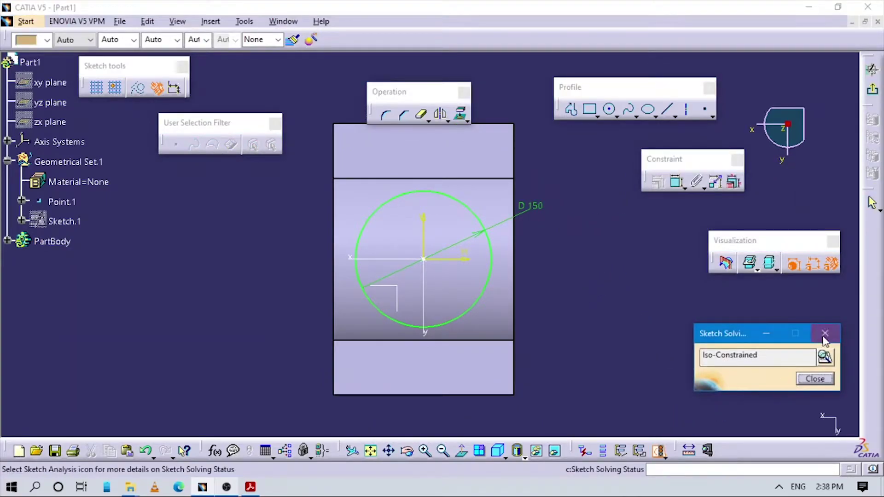
click(825, 334)
- Sketch a small circle about 38 mm in diameter on the vertical axis, centred about 121 mm above the origin
key(alt+Tab)
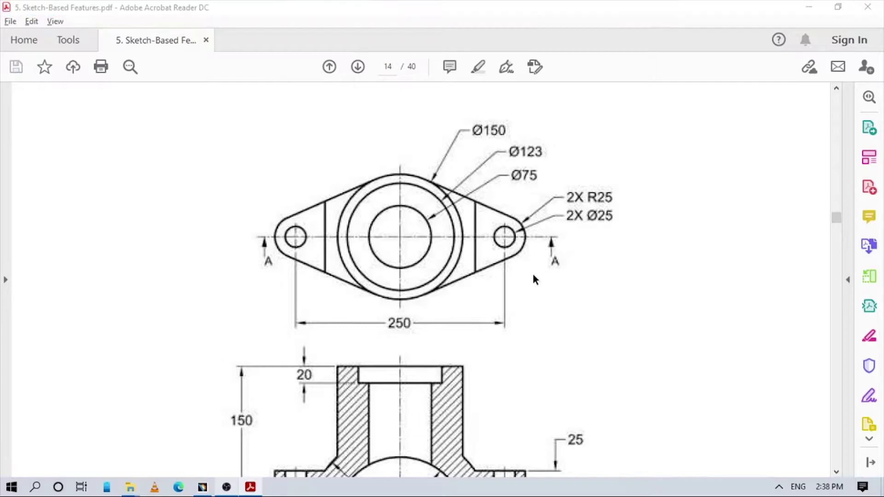
key(alt+Tab)
click(612, 110)
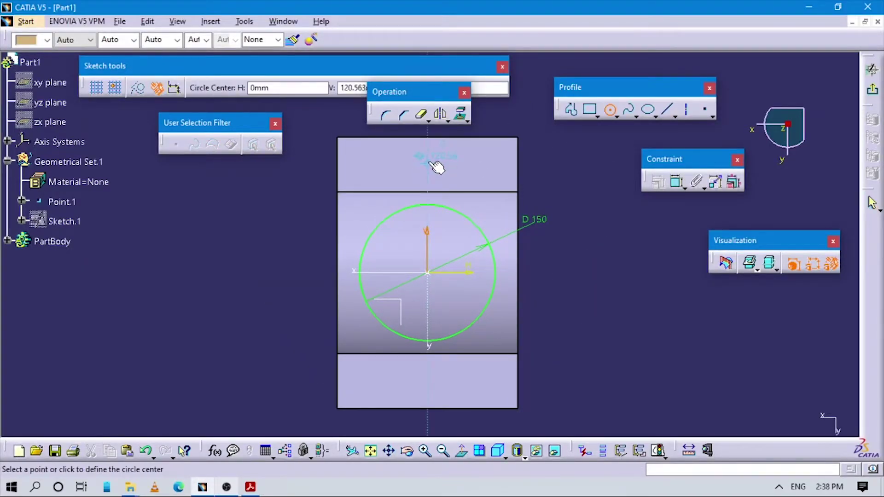
click(427, 164)
click(444, 161)
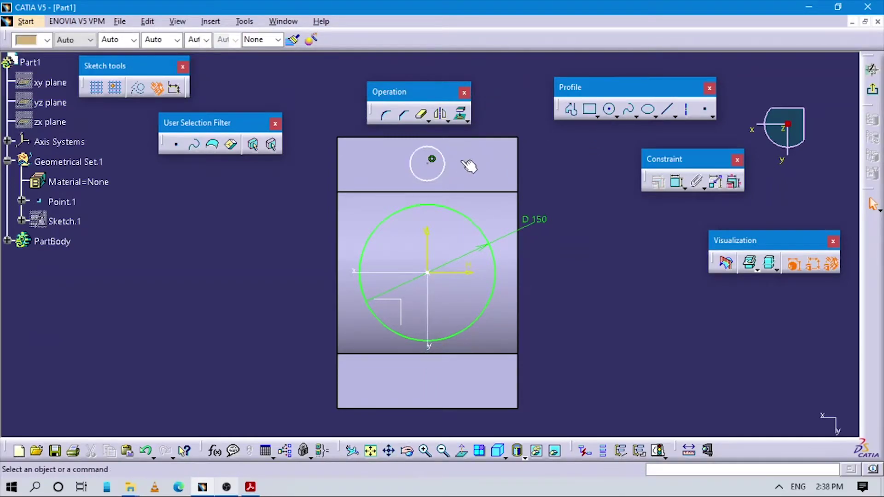
- Check the flange dimensions in the PDF drawing and constrain the small upper circle to a radius of 25 mm
key(alt+Tab)
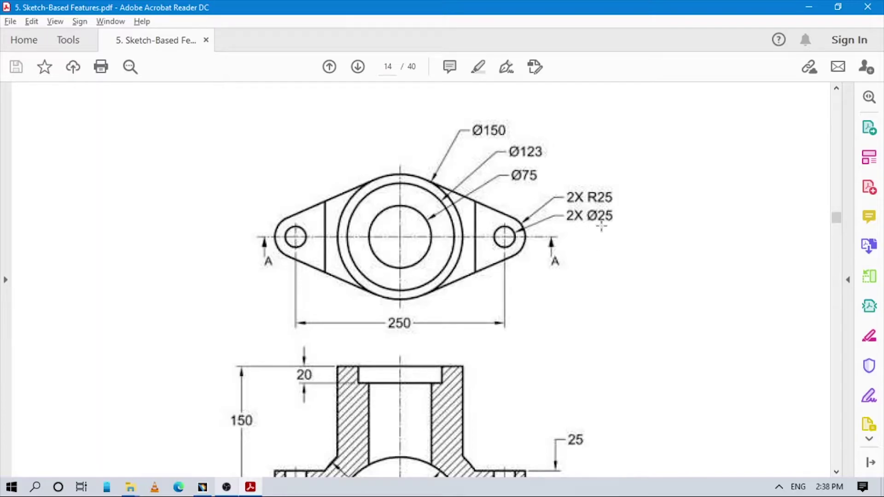
key(alt+Tab)
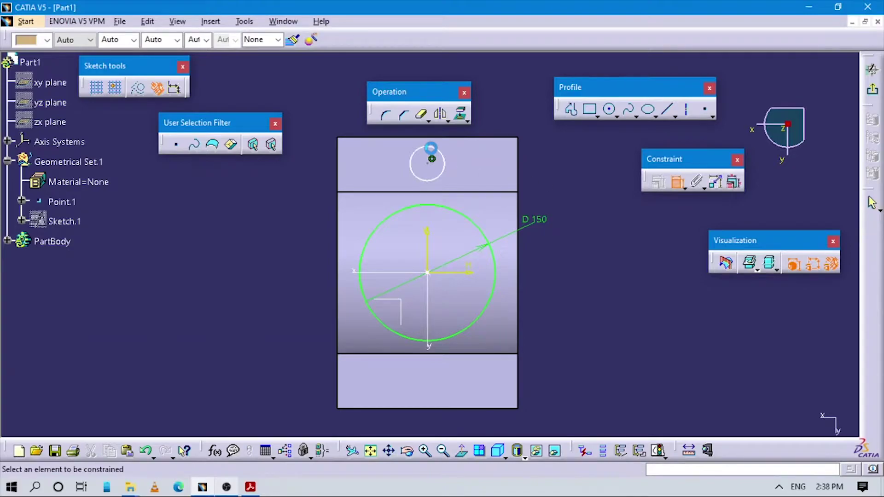
click(427, 147)
click(507, 110)
double_click(506, 110)
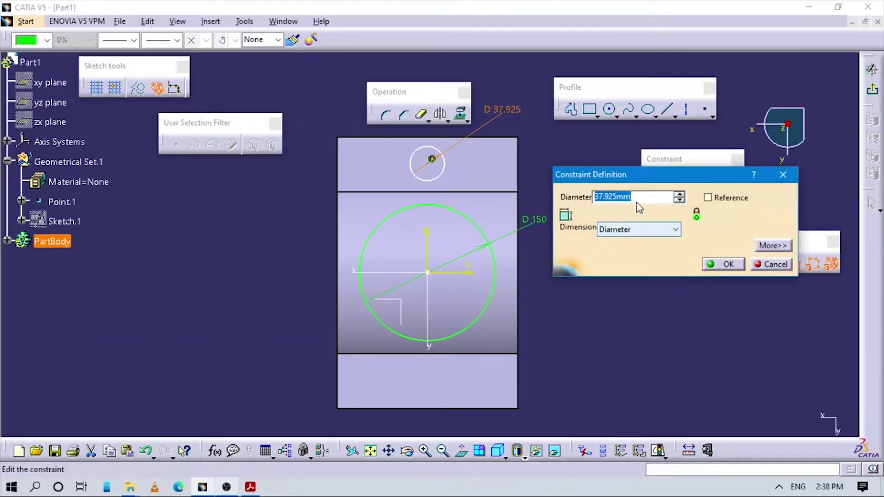
click(637, 229)
click(618, 243)
double_click(642, 196)
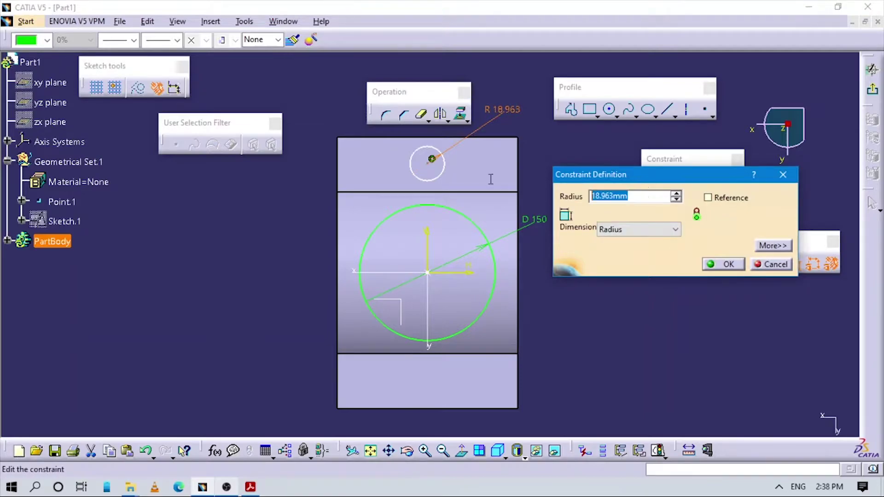
text(25)
key(Return)
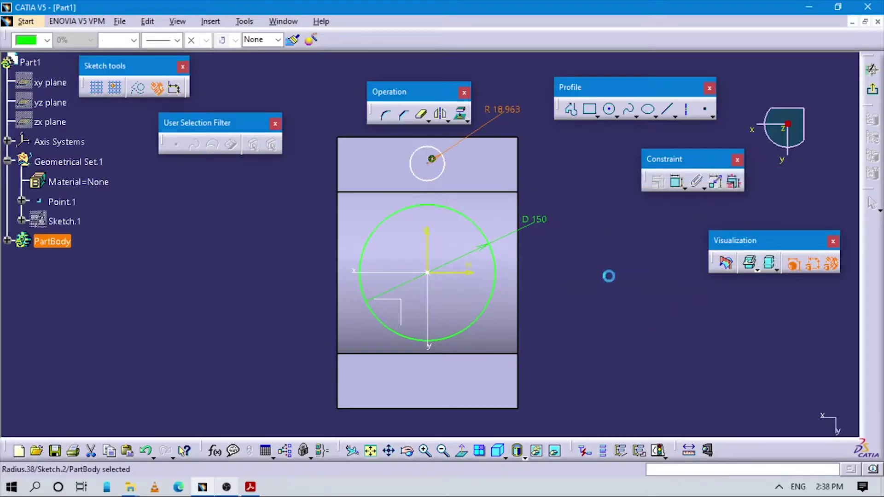
click(624, 332)
- Constrain the distance from the sketch origin to the small circle's centre to 250/2 (125 mm)
mouse_move(605, 267)
middle_down()
mouse_move(624, 332)
mouse_move(651, 253)
mouse_move(624, 265)
mouse_move(661, 272)
middle_up()
click(652, 253)
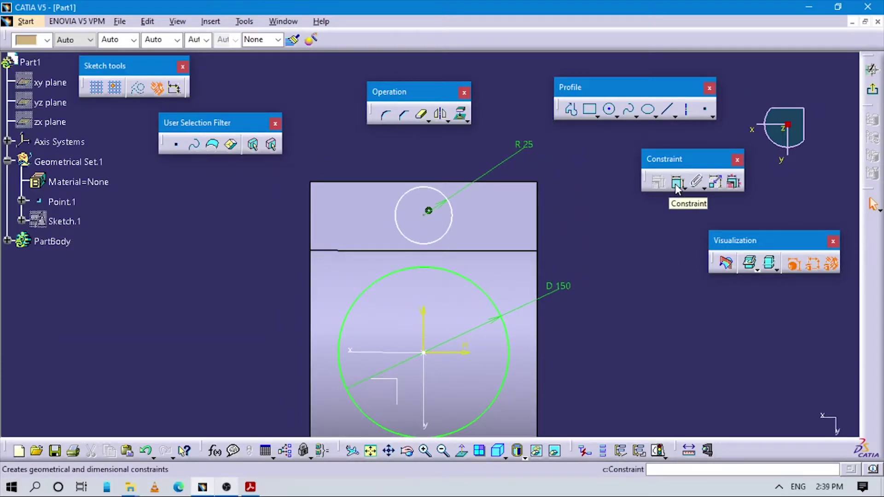
click(427, 353)
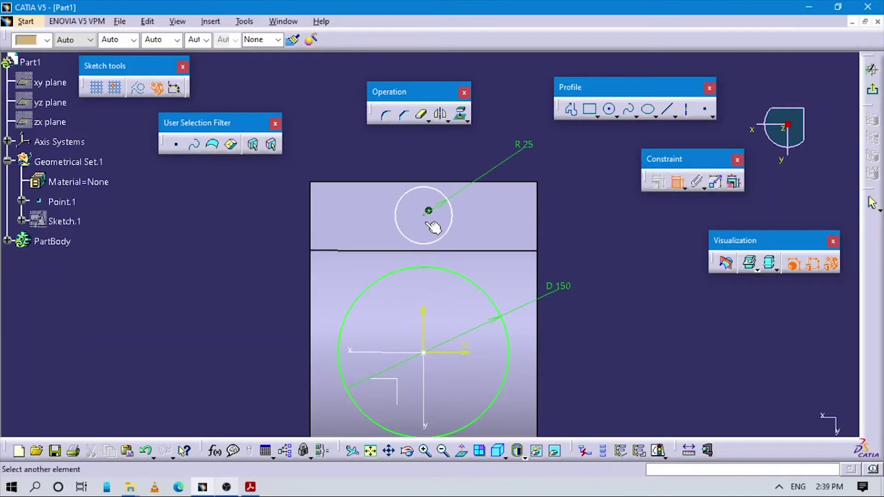
click(429, 210)
click(622, 264)
double_click(618, 256)
text(125)
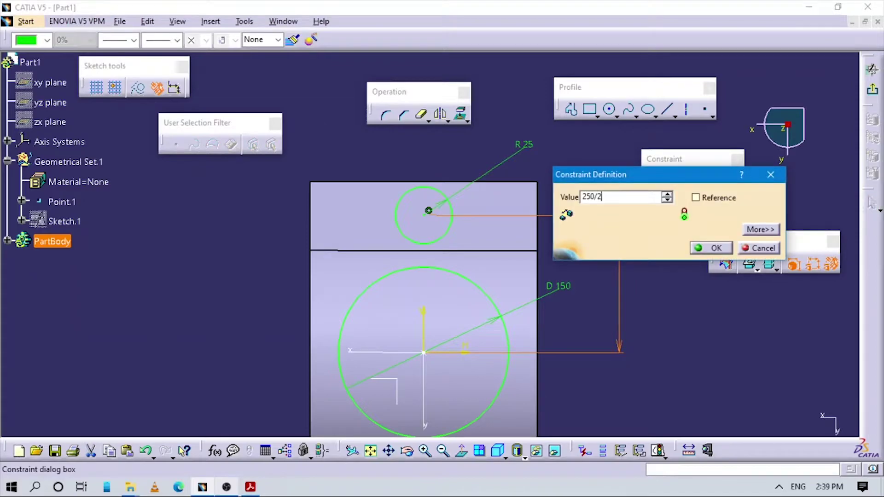
key(Return)
mouse_move(694, 287)
middle_down()
mouse_move(692, 304)
mouse_move(686, 288)
middle_up()
mouse_move(632, 327)
middle_down()
mouse_move(613, 271)
mouse_move(617, 242)
mouse_move(552, 270)
middle_up()
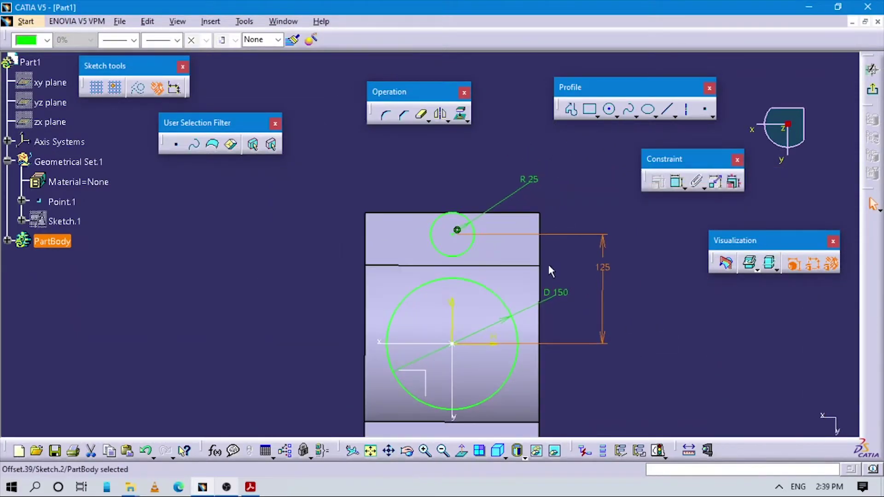
- Mirror the R25 circle about the sketch's horizontal axis
click(474, 227)
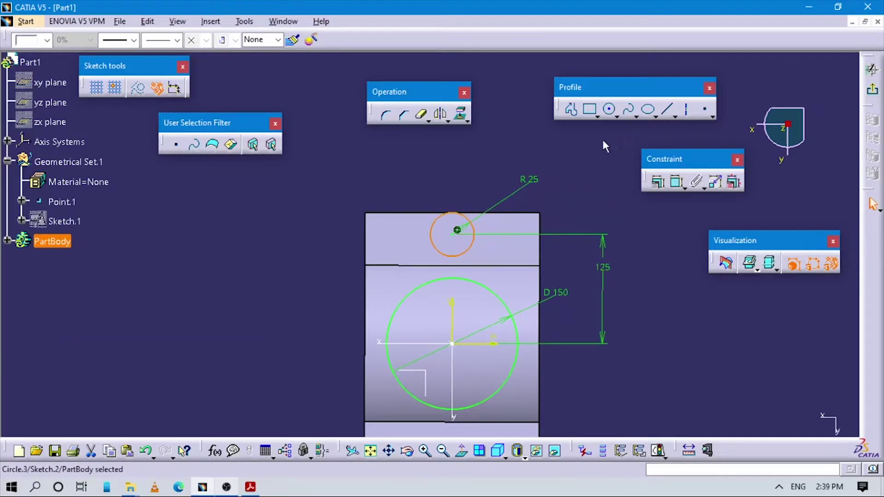
click(440, 115)
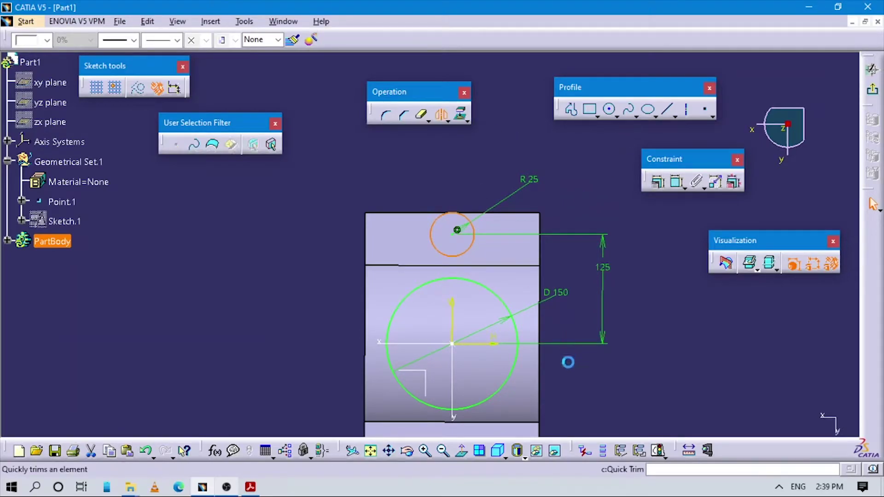
middle_drag(479, 383, 475, 326)
click(489, 286)
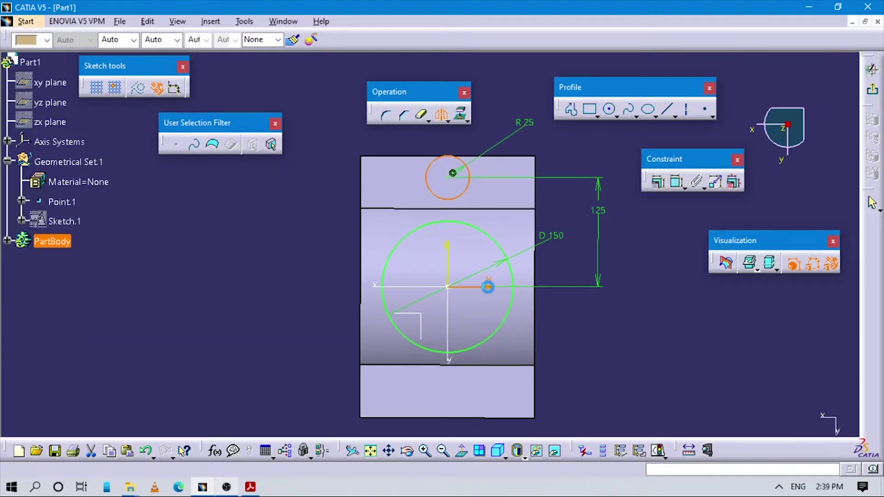
middle_click(600, 353)
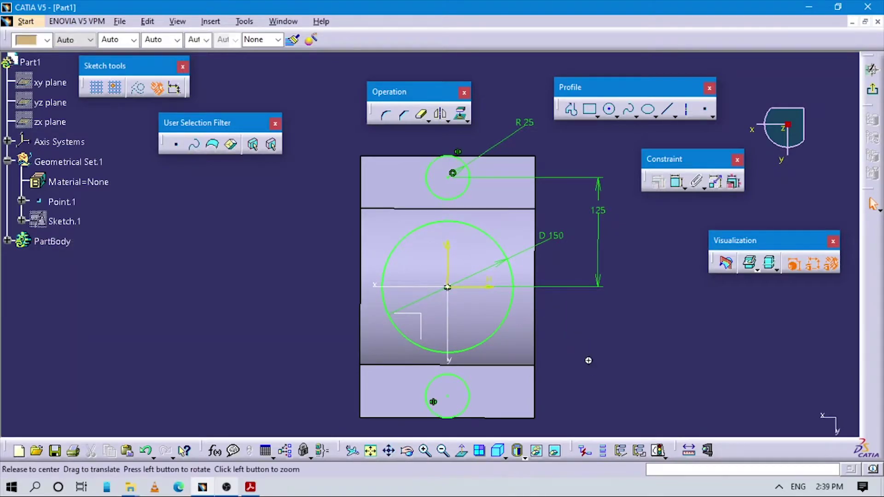
- Review the top view, section view and solid model figure in the tutorial PDF to understand the flange outline
key(alt+Tab)
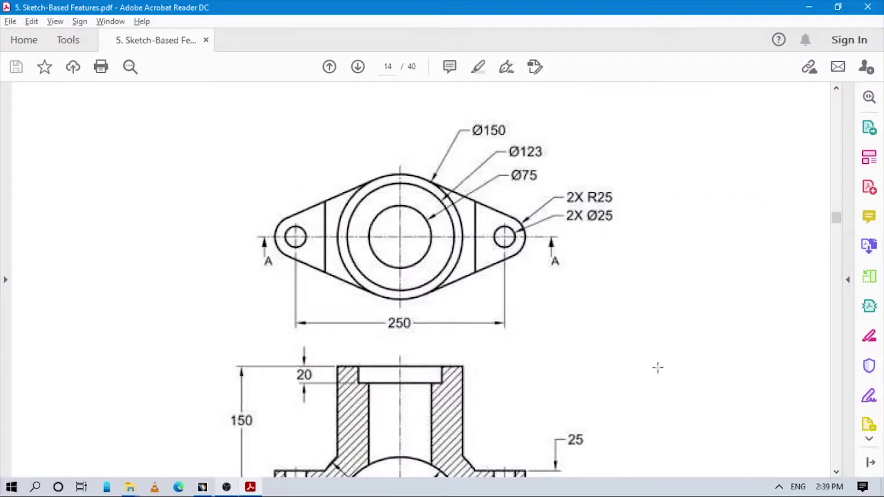
scroll(634, 319, down, 5)
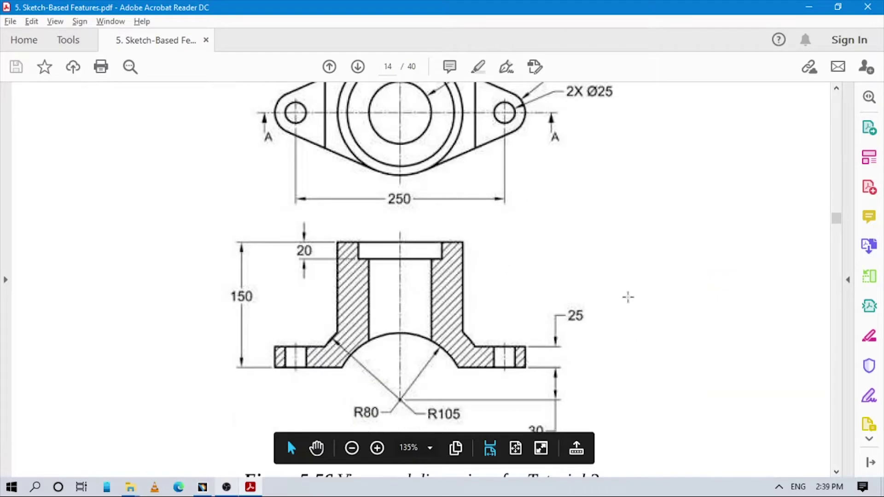
scroll(594, 242, up, 3)
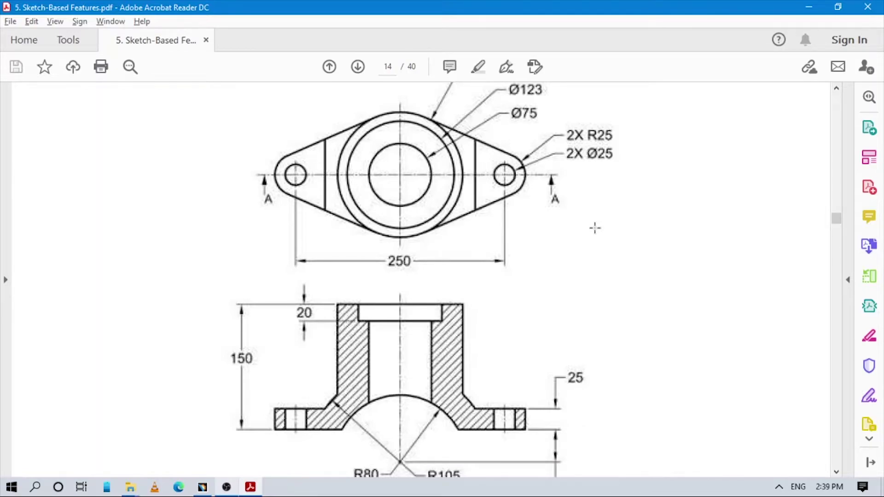
scroll(610, 253, up, 15)
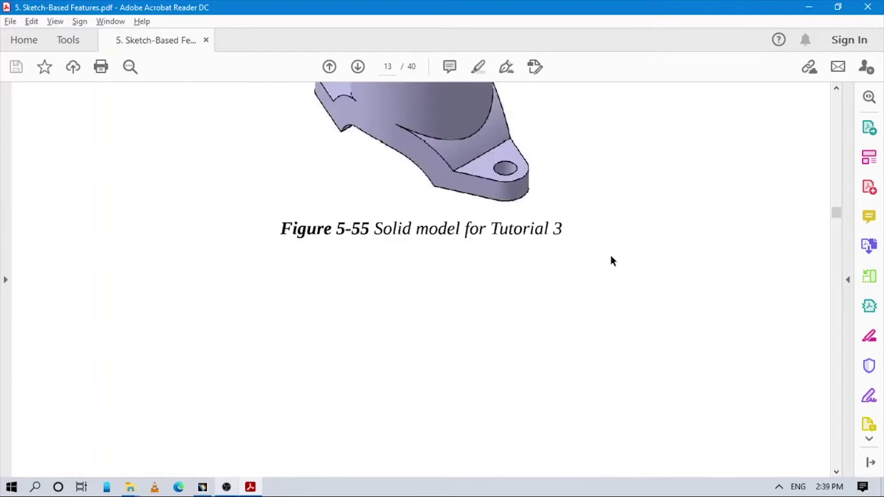
scroll(611, 257, down, 5)
scroll(611, 257, down, 8)
scroll(612, 258, up, 8)
scroll(613, 258, up, 2)
scroll(614, 258, down, 7)
key(alt+Tab)
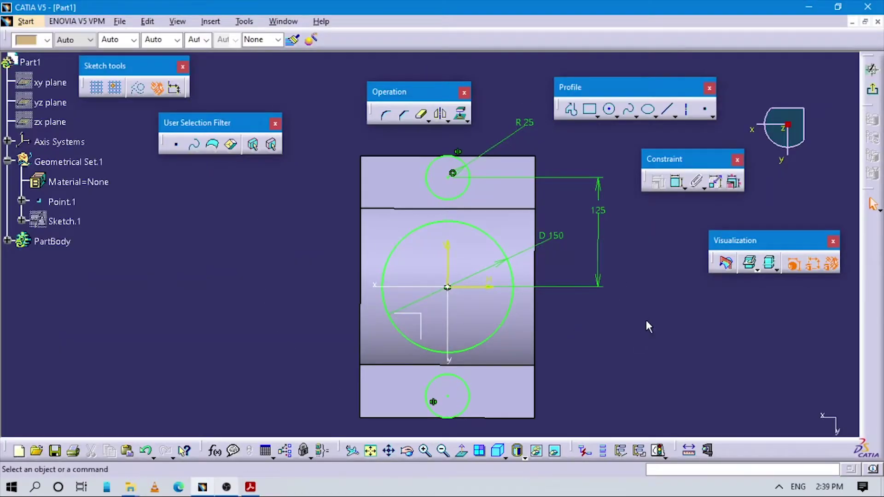
- Draw bi-tangent lines joining the 150 mm circle to the upper and lower R25 circles along the outline's right side
click(676, 113)
click(723, 122)
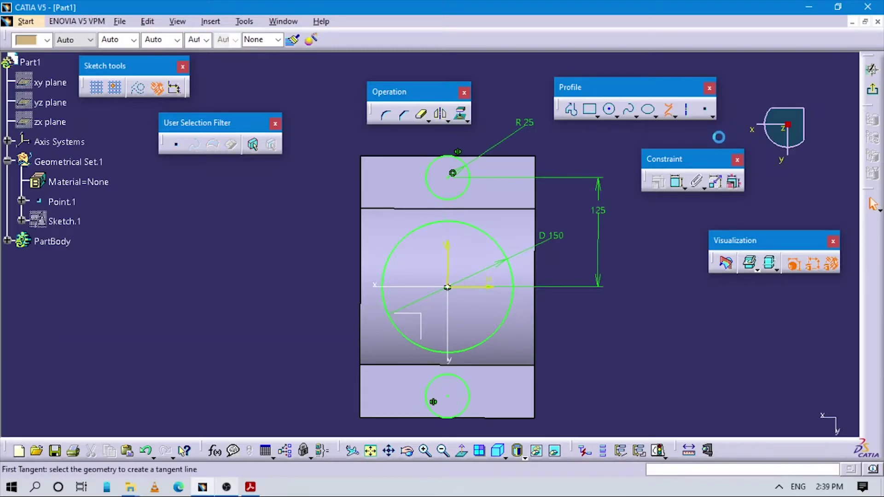
click(474, 183)
click(516, 272)
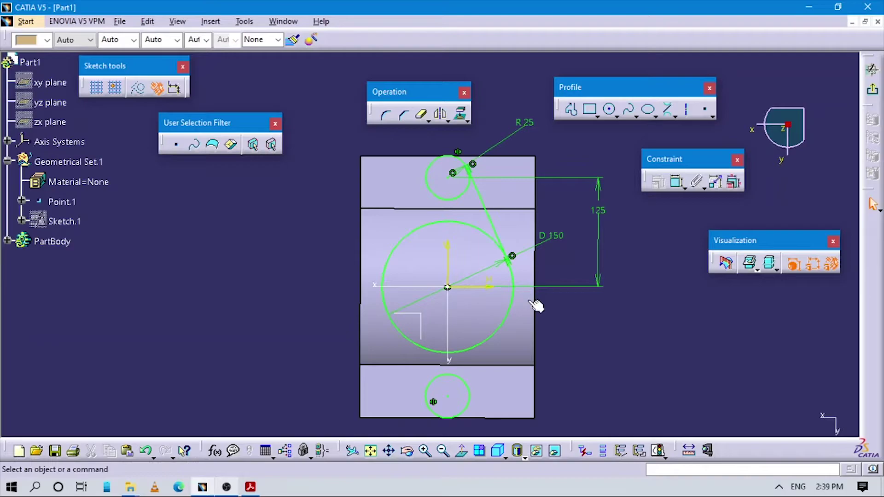
click(669, 110)
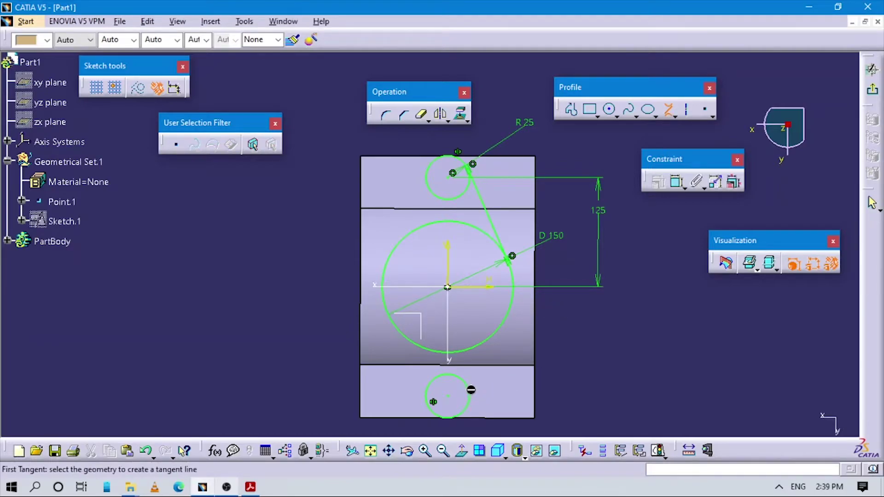
click(511, 313)
- Draw bi-tangent lines joining the lower and upper R25 circles to the 150 mm circle along the outline's left side
click(431, 396)
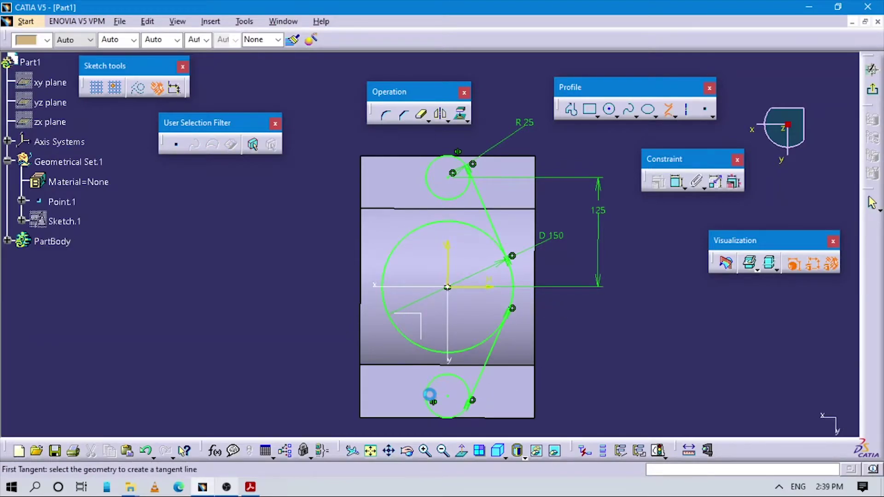
click(433, 398)
click(389, 317)
click(422, 187)
click(433, 180)
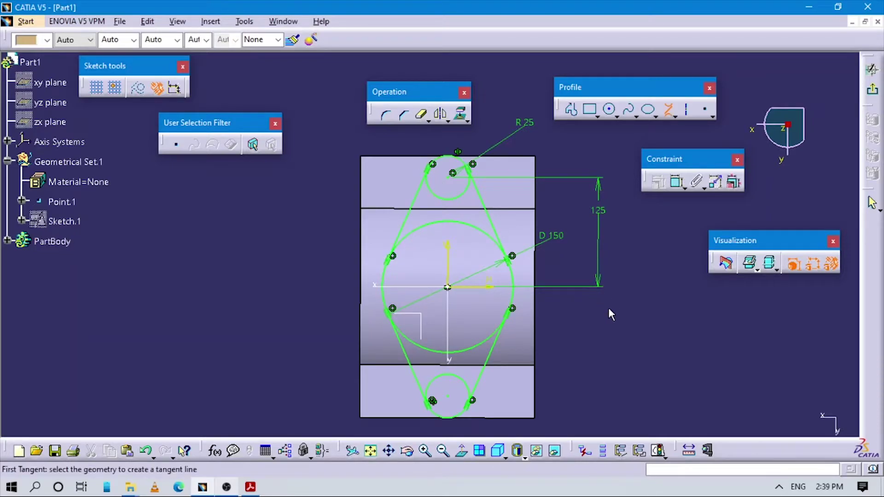
- Quick Trim the inner arcs of the three circles to leave one closed flange outline, and check the sketch's solving status
click(421, 114)
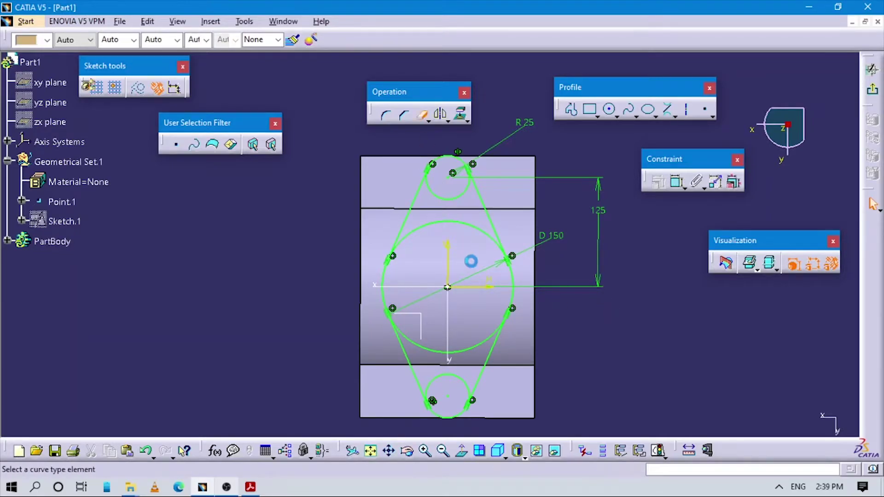
click(466, 224)
click(461, 197)
click(446, 374)
click(433, 351)
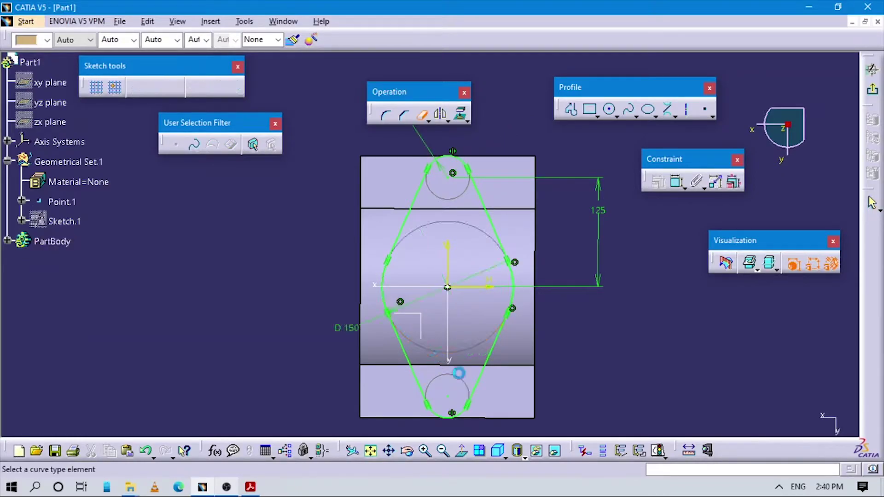
mouse_move(605, 320)
ctrl+middle_down()
mouse_move(608, 338)
mouse_move(598, 332)
ctrl+middle_up()
key(Escape)
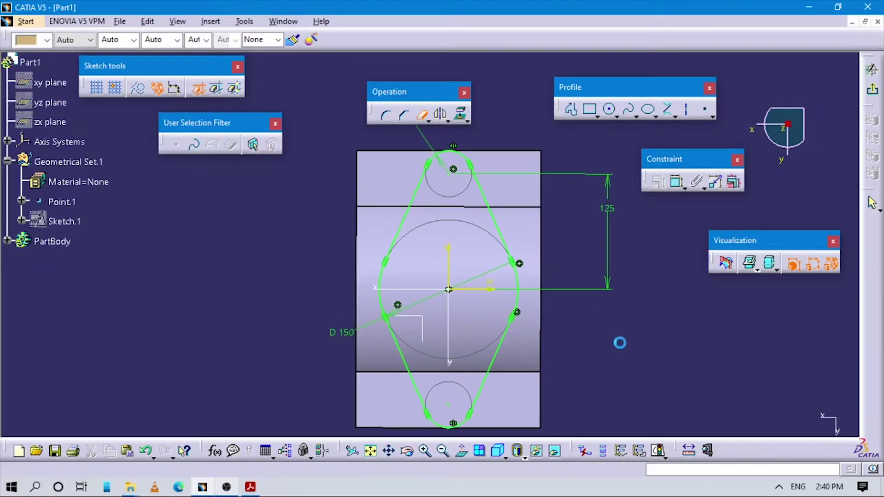
click(658, 450)
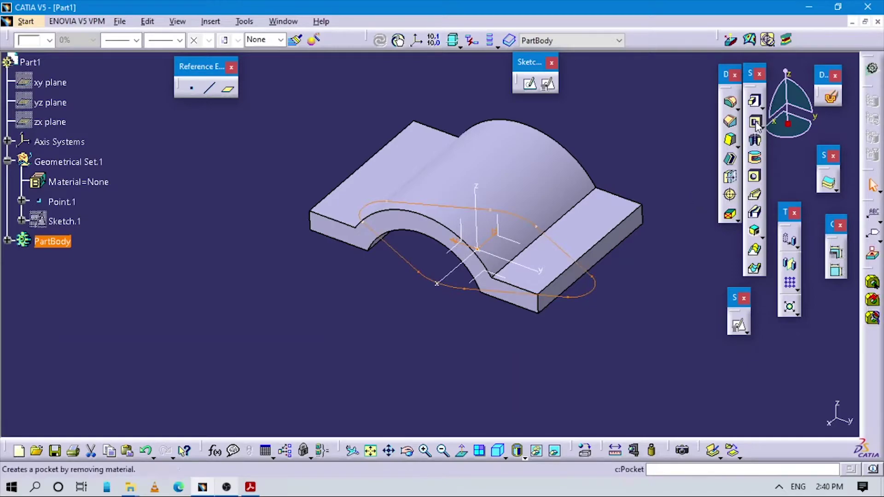
- Start a Pocket from the flange outline Sketch.2, reversing its direction upward and its side to remove material outside the profile
click(754, 120)
click(754, 121)
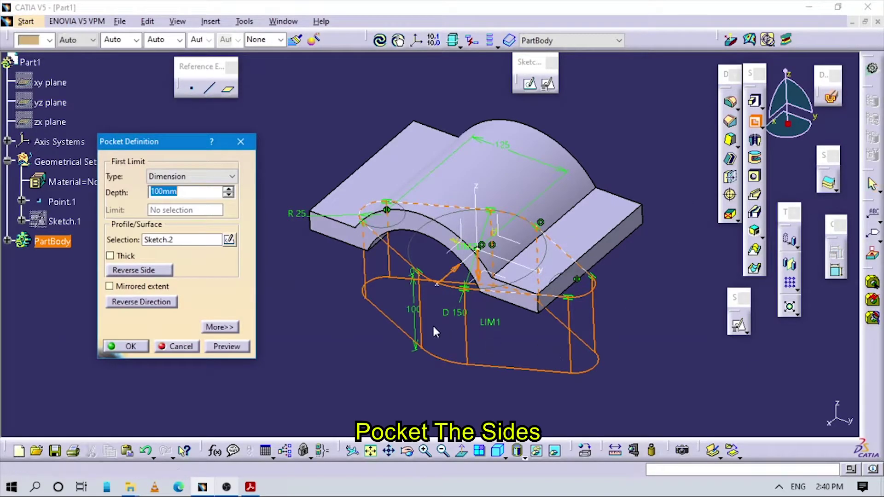
click(153, 302)
middle_drag(350, 302, 352, 322)
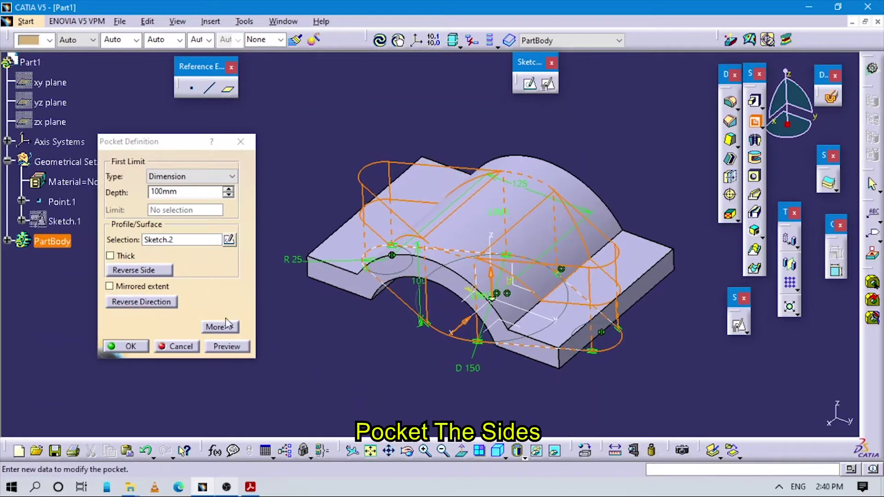
click(145, 271)
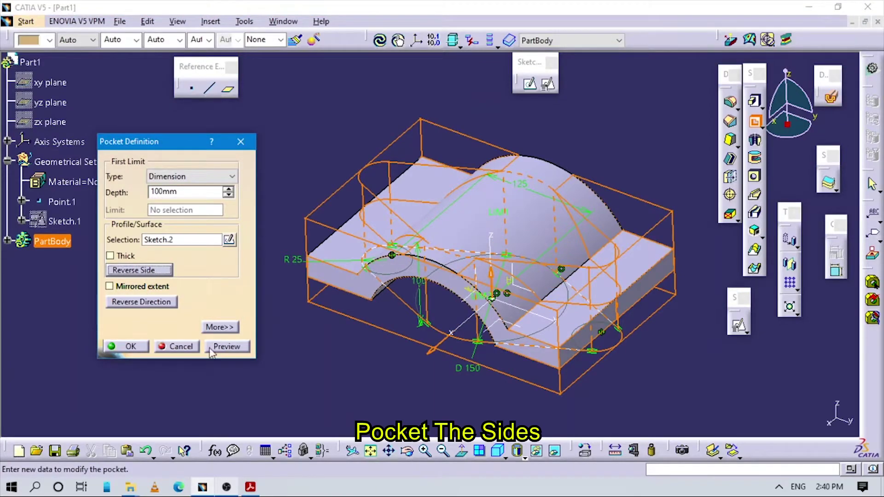
- Set the pocket depth to 110 mm and create the pocket
click(228, 188)
click(229, 187)
click(229, 186)
click(228, 186)
click(229, 187)
click(228, 187)
click(228, 187)
click(228, 187)
click(228, 186)
click(229, 186)
middle_drag(491, 328, 443, 239)
drag(196, 190, 107, 245)
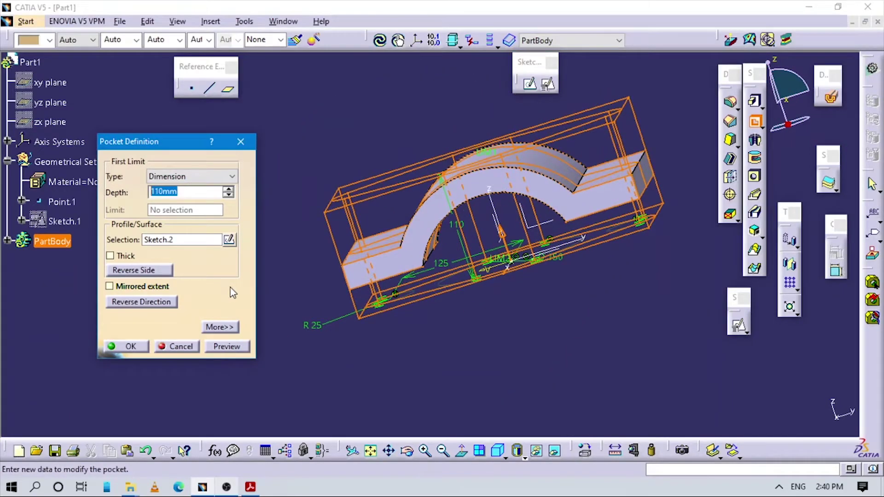
key(Return)
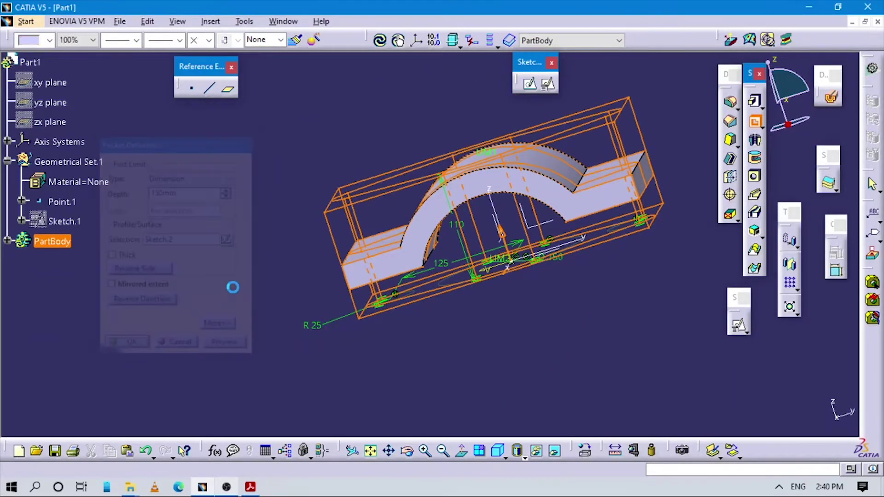
- Inspect the pocketed base and compare it with the Figure 5-55 solid model in the tutorial PDF
middle_drag(472, 235, 369, 391)
click(567, 182)
middle_drag(484, 248, 581, 154)
key(alt+Tab)
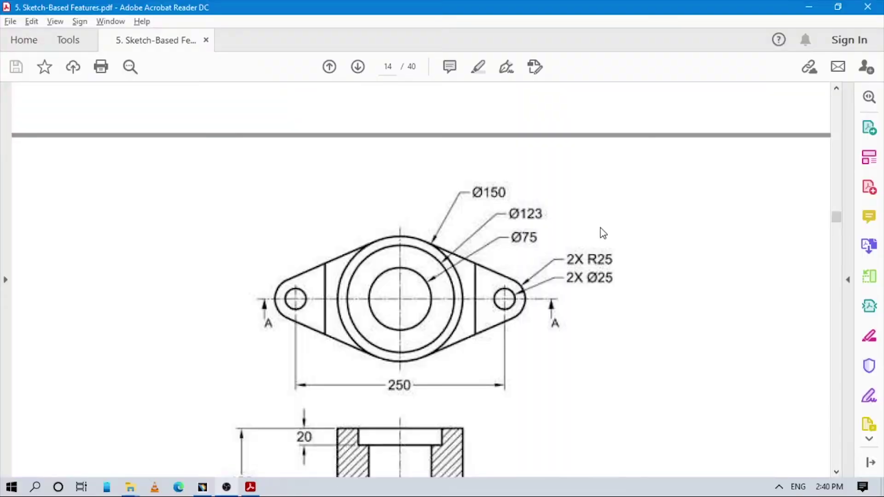
scroll(536, 299, up, 5)
scroll(537, 308, up, 2)
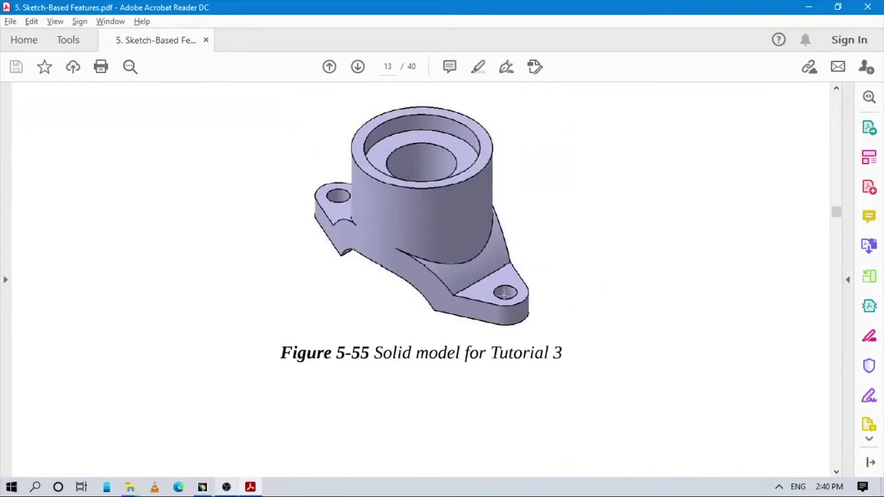
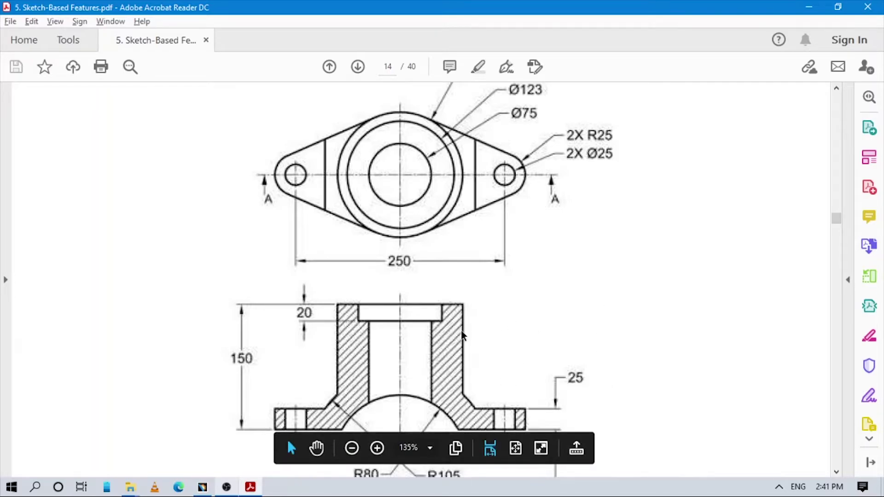
- Switch back to CATIA and create a reference plane offset upward from the axis system's XY plane, consulting the heights in the PDF drawing
key(alt+Tab)
middle_drag(486, 337, 387, 295)
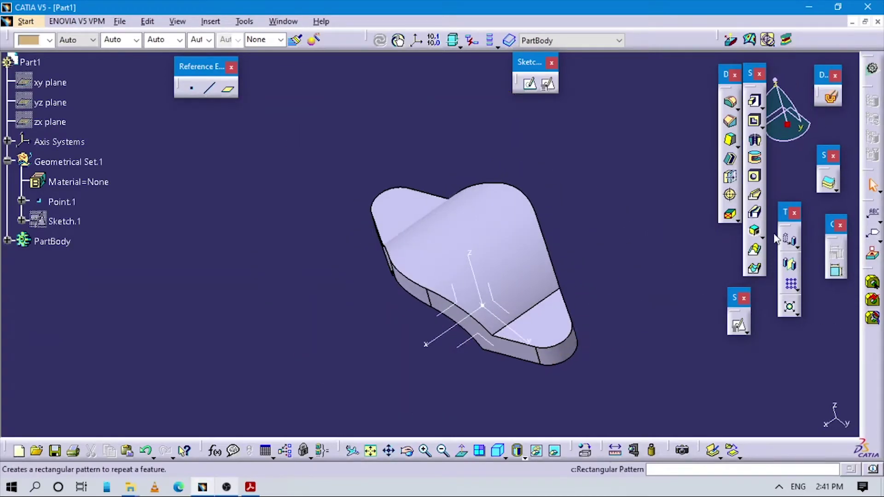
click(229, 92)
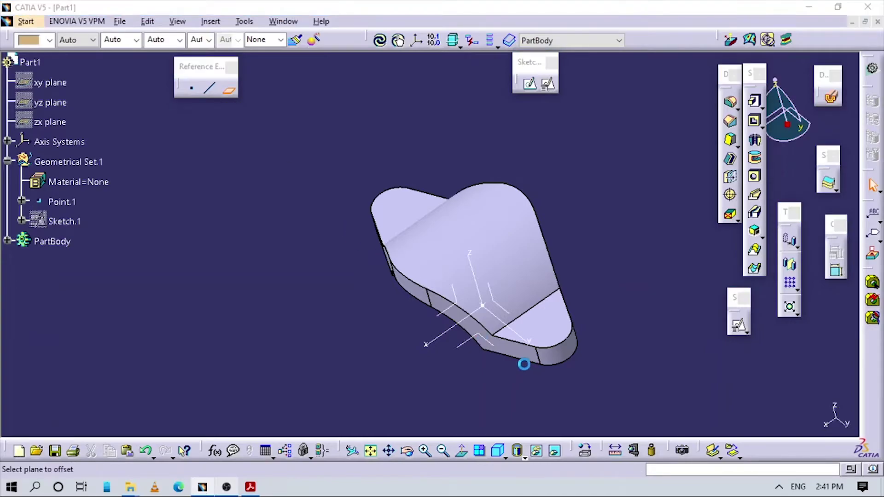
middle_drag(491, 379, 470, 339)
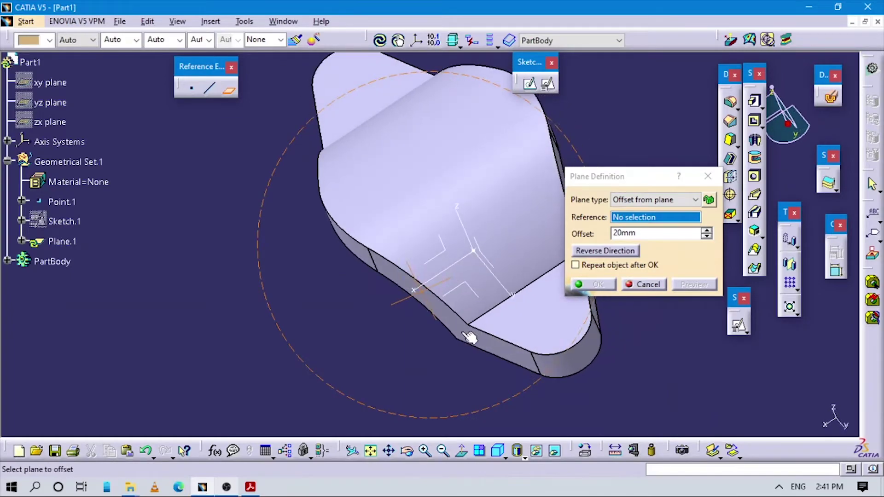
click(476, 293)
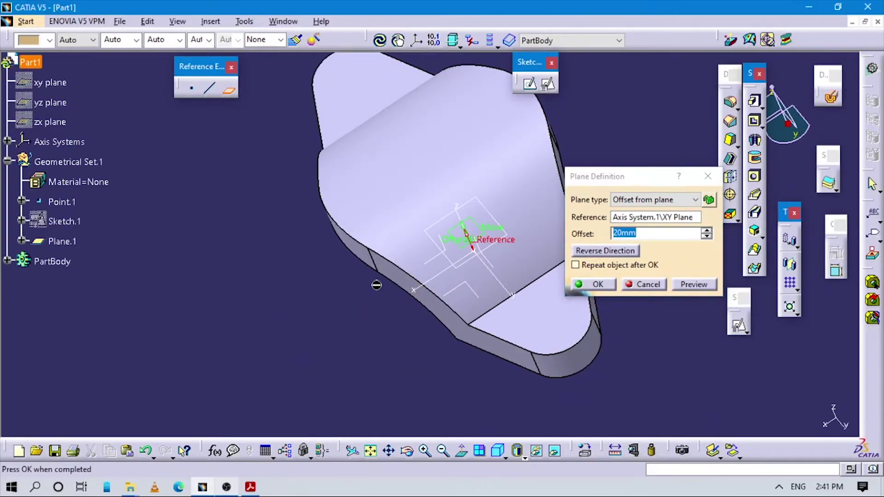
middle_drag(375, 282, 405, 323)
key(alt+Tab)
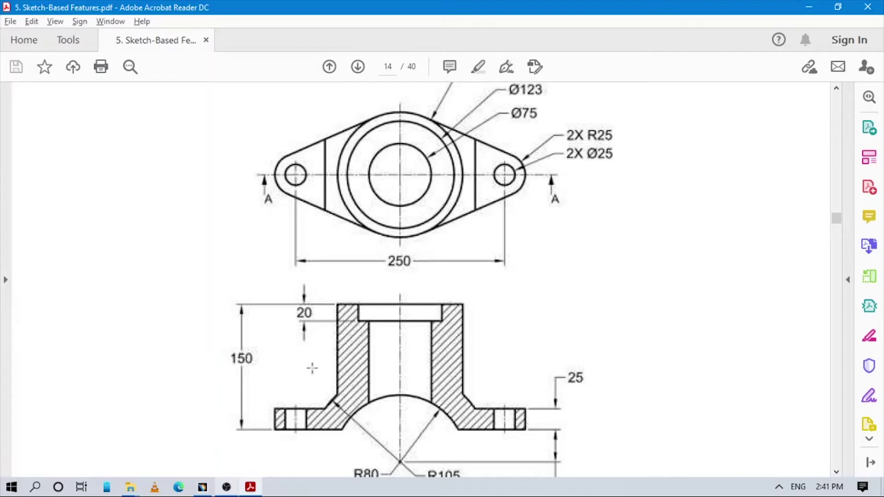
key(alt+Tab)
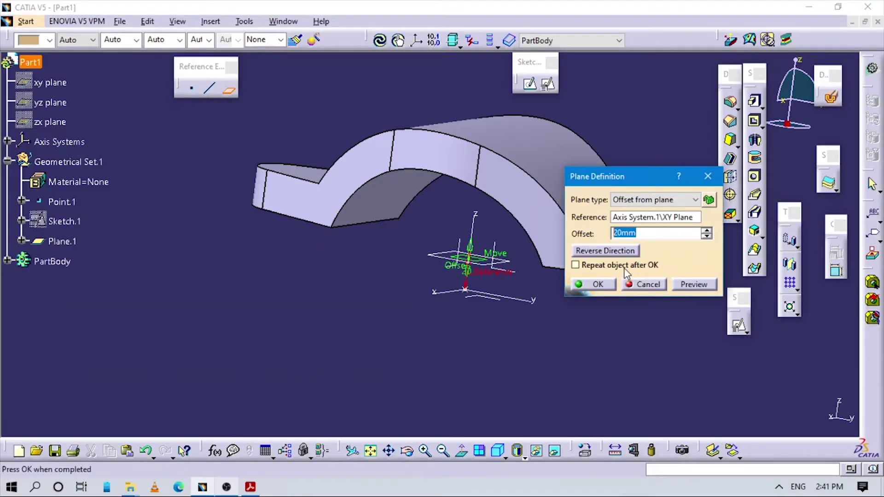
key(Return)
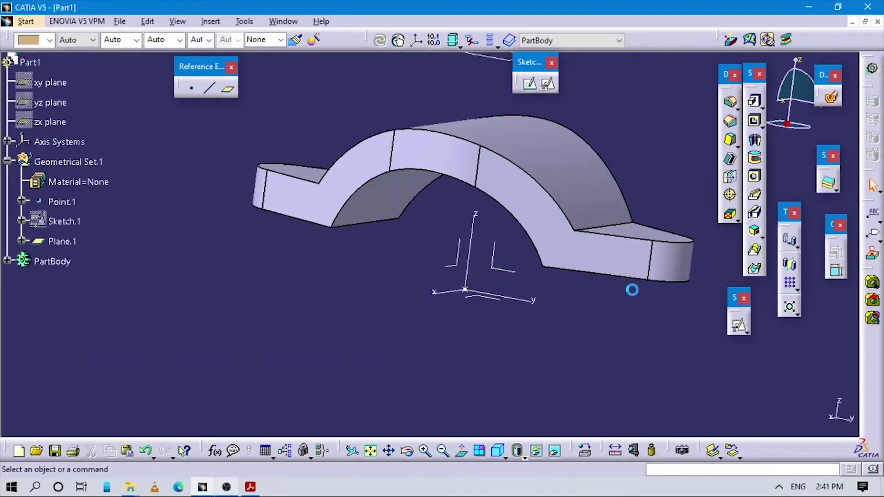
middle_drag(559, 191, 612, 171)
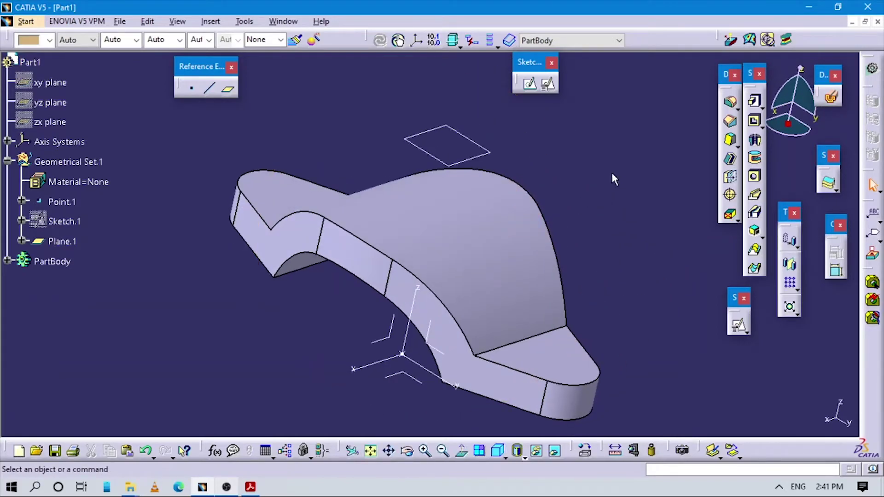
- Create a positioned sketch on Plane.1 with its origin projected from Point.1, oriented parallel to the X axis, with H and V reversed
click(482, 154)
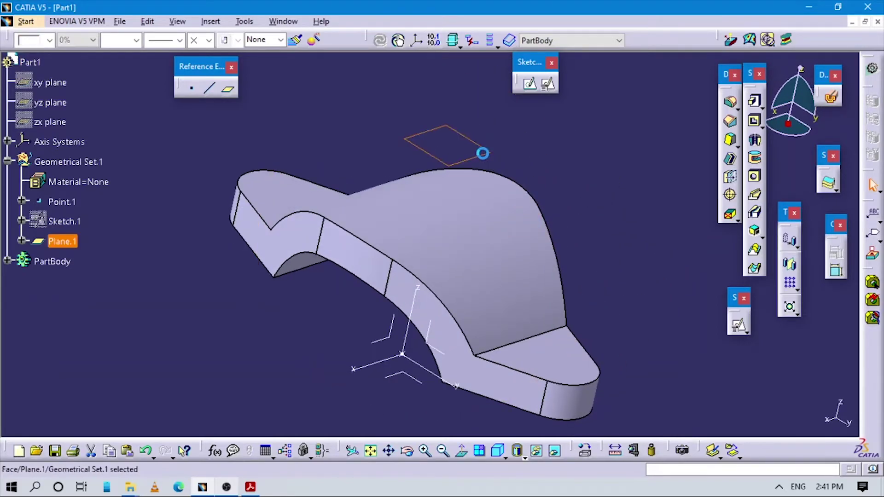
click(549, 91)
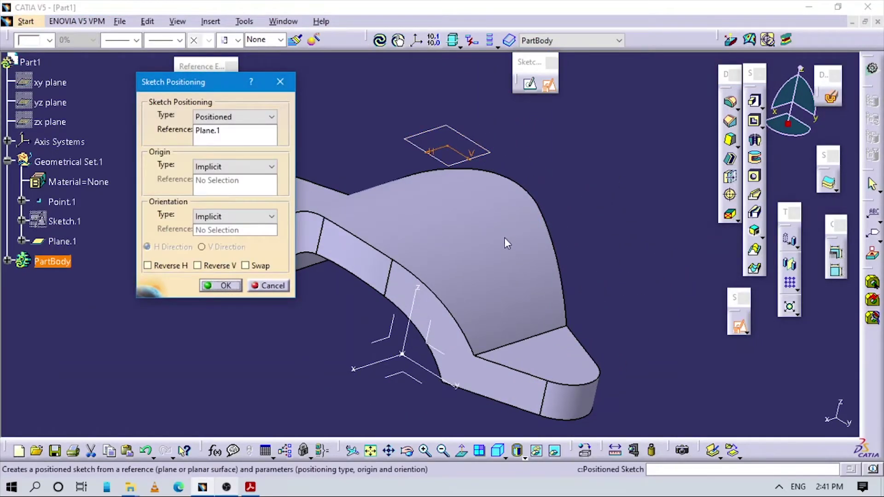
click(230, 167)
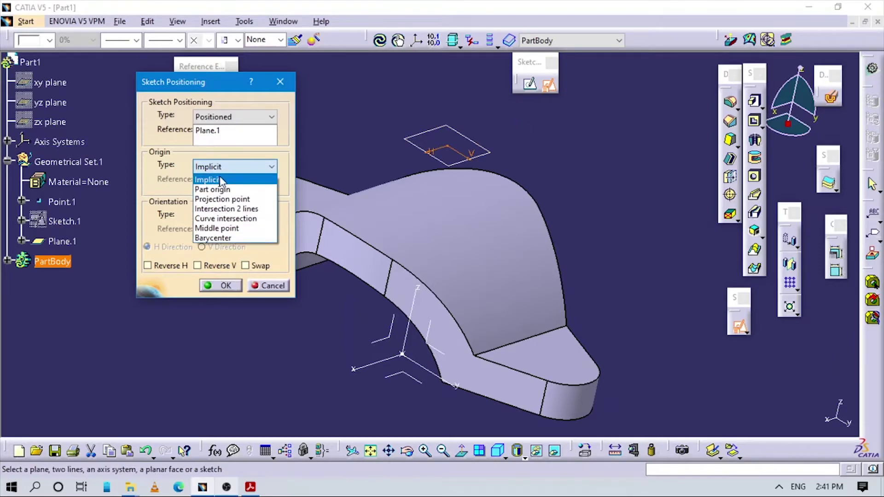
click(226, 198)
click(65, 203)
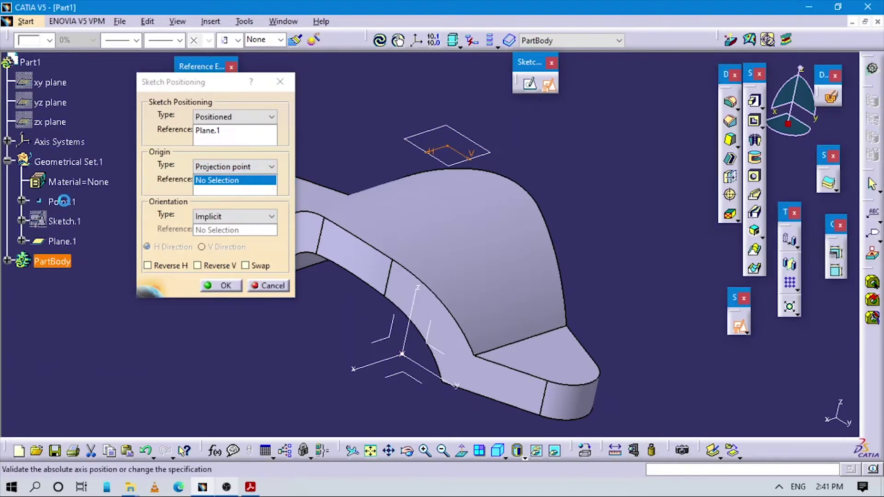
click(237, 217)
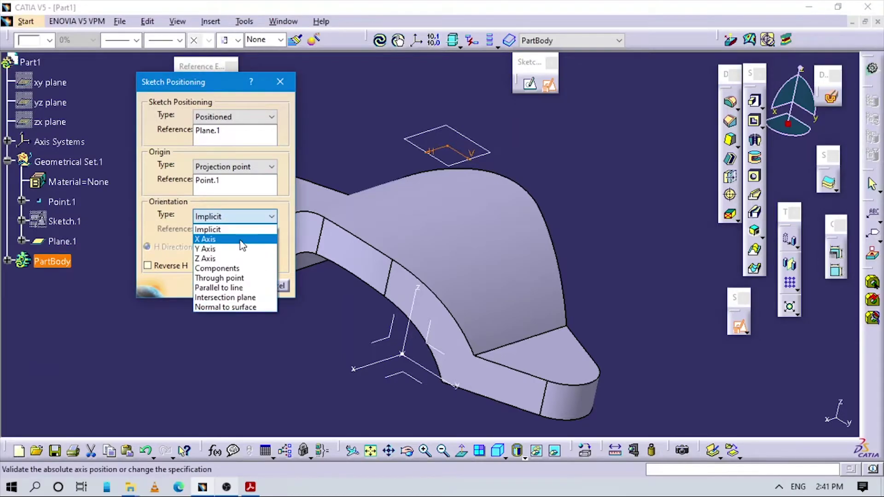
click(235, 288)
click(379, 362)
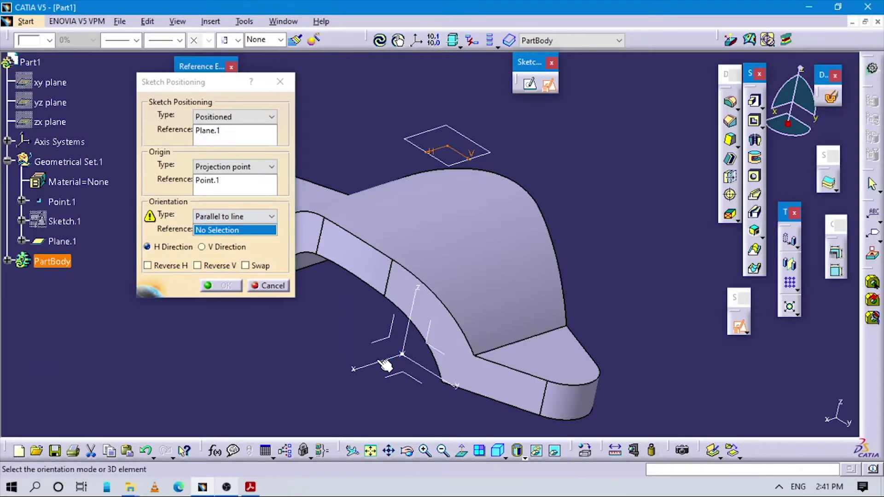
click(198, 265)
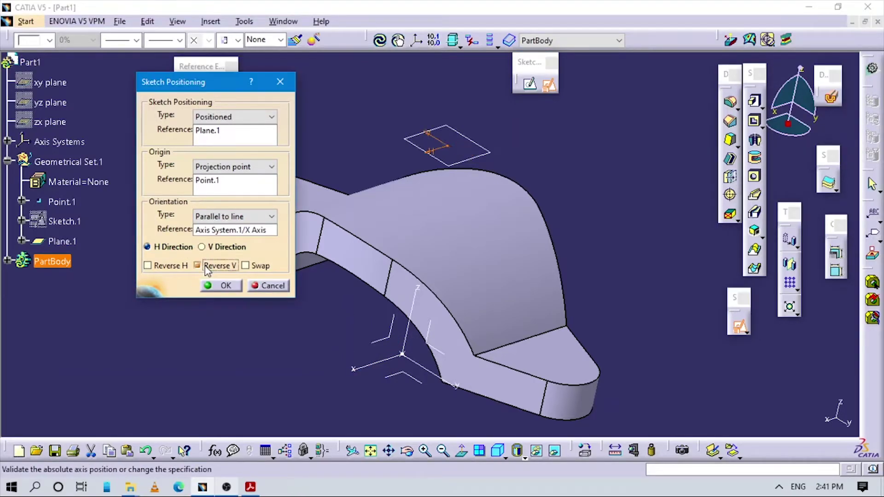
click(226, 287)
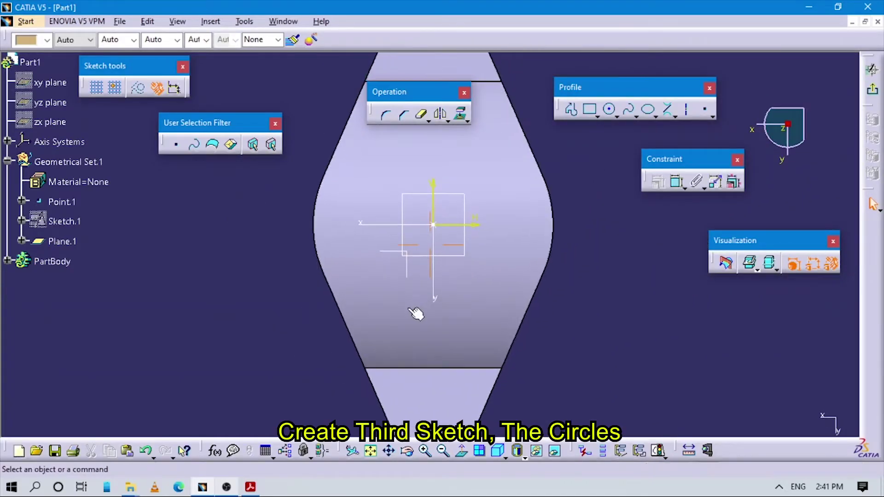
- Draw a circle centred on the sketch origin with a radius of about 104 mm
click(611, 110)
click(618, 117)
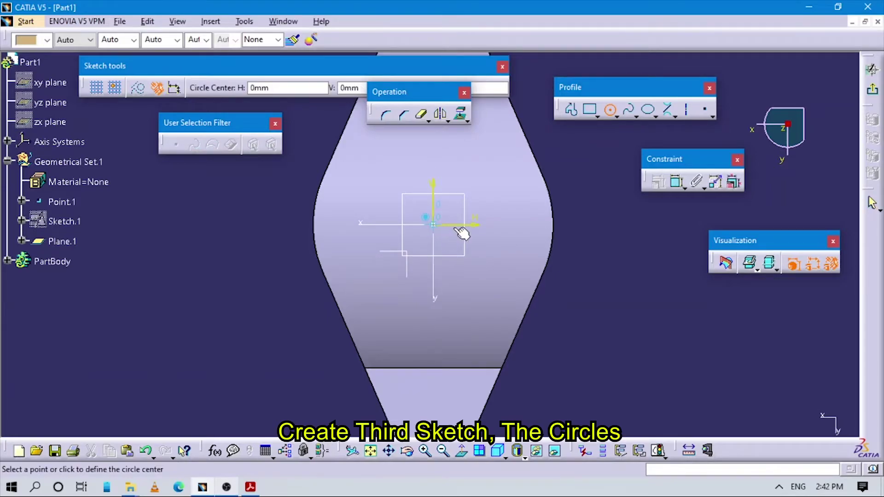
click(594, 246)
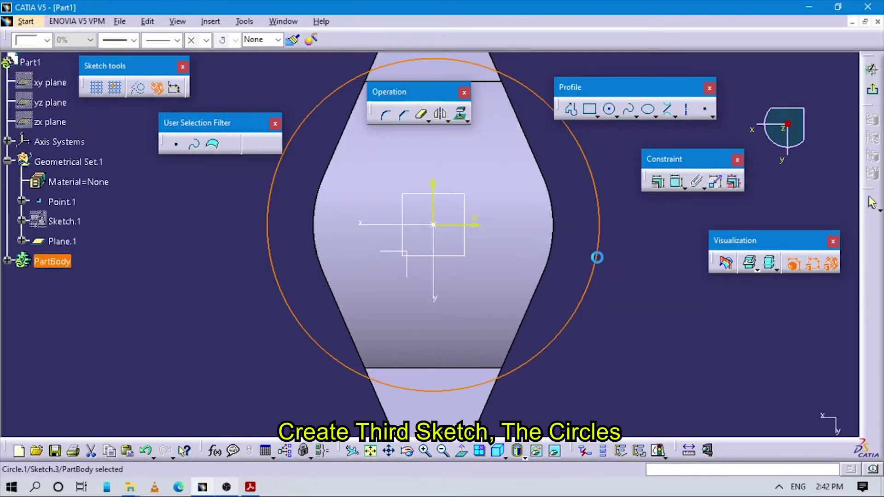
- Check the boss diameter in the PDF drawing and constrain the circle with a diameter dimension of 150 mm
key(alt+Tab)
scroll(628, 259, up, 3)
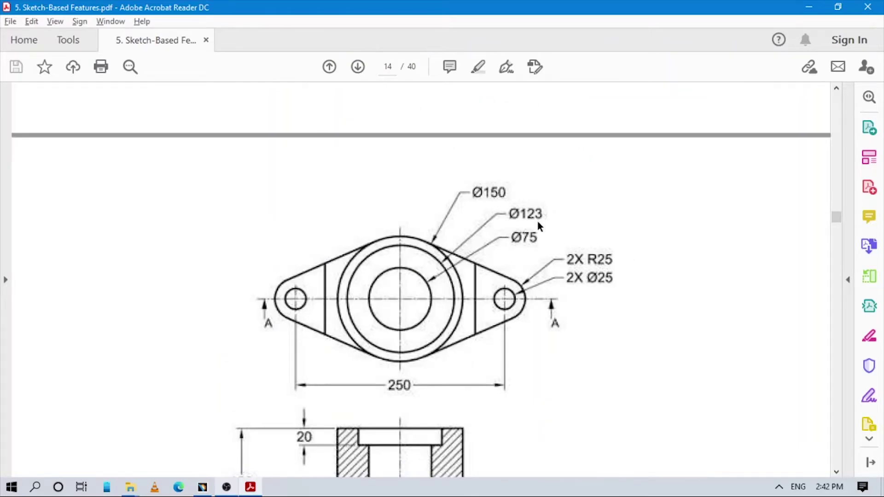
key(alt+Tab)
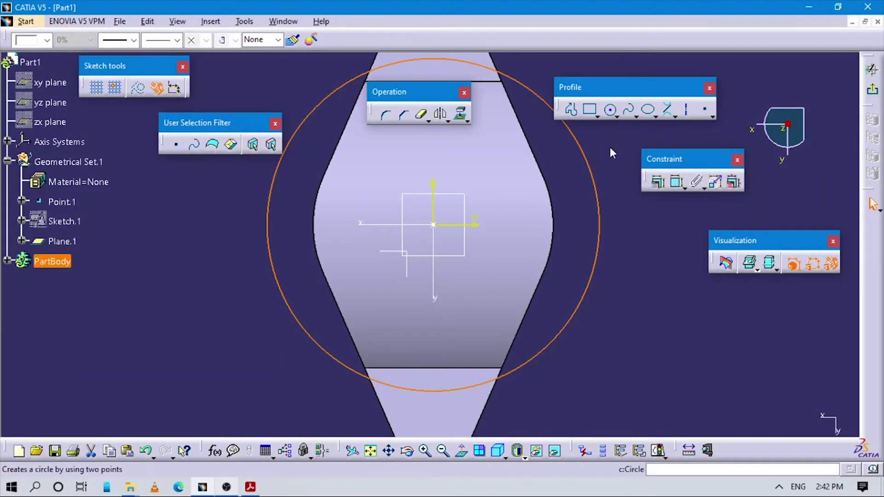
click(611, 110)
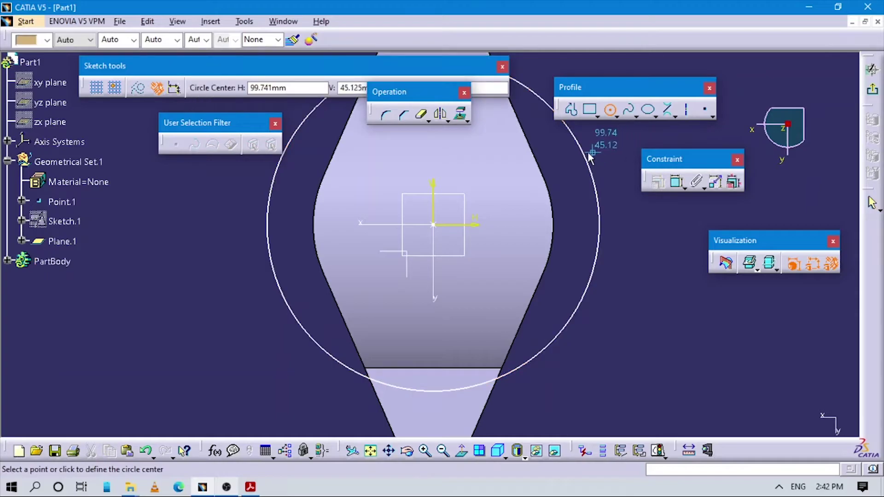
click(677, 182)
click(580, 155)
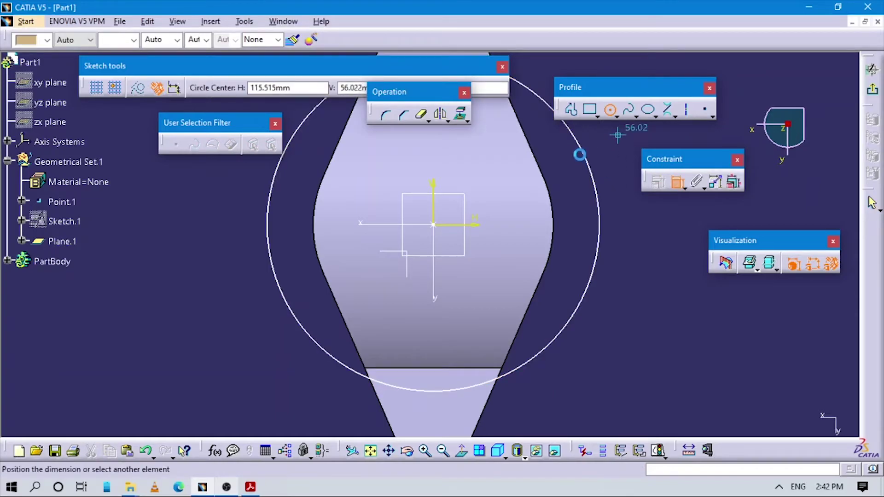
double_click(613, 150)
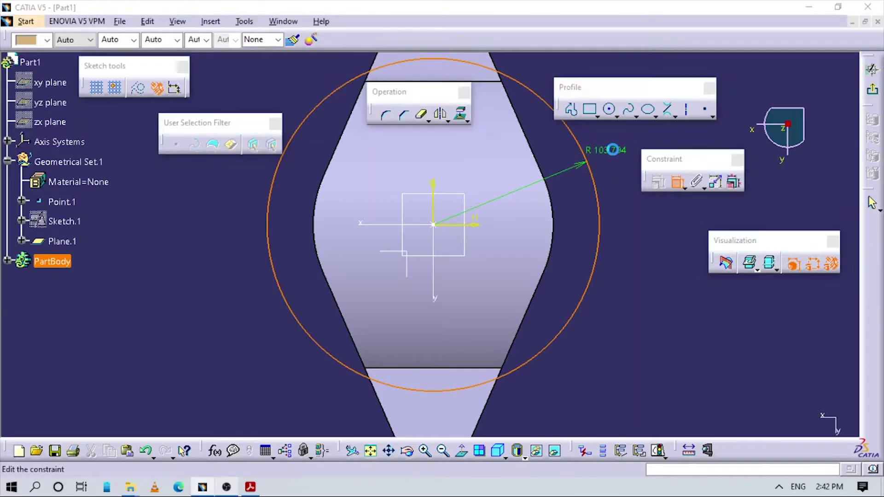
click(644, 229)
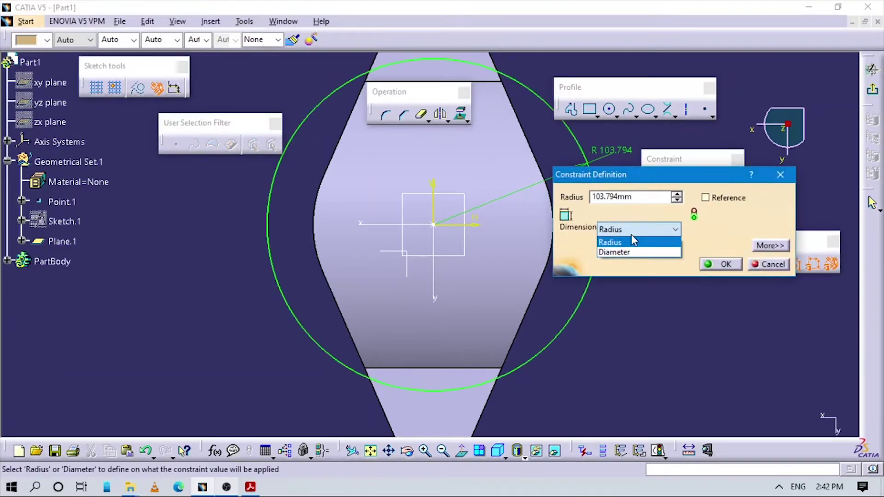
click(630, 253)
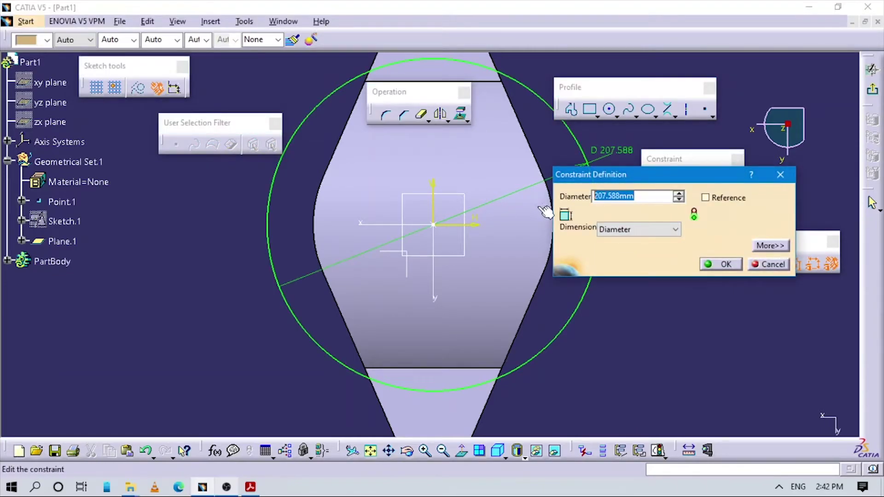
text(150)
key(Return)
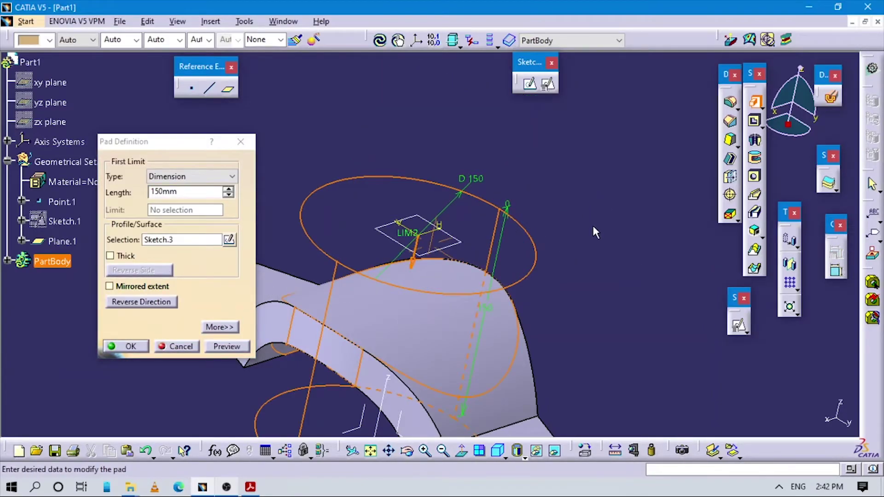
- Pad the Sketch.3 circle using the Up to surface limit, ending on the base's curved upper surface
middle_drag(593, 224, 552, 230)
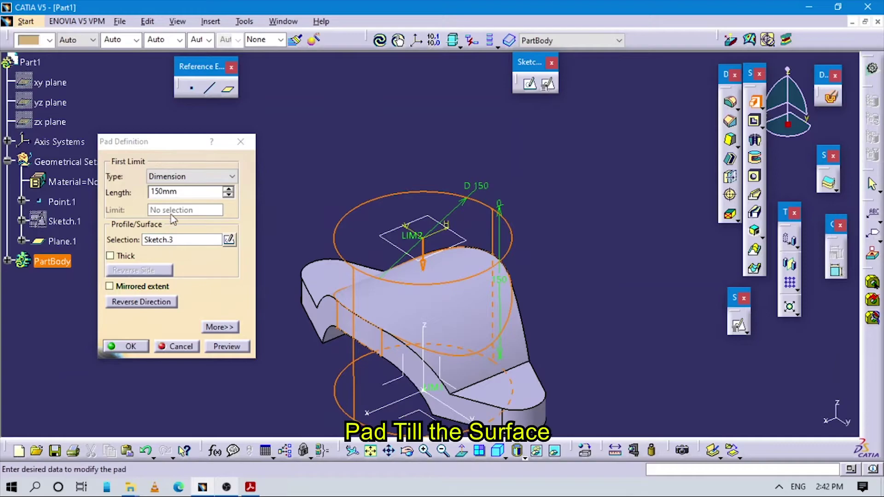
click(175, 178)
click(170, 228)
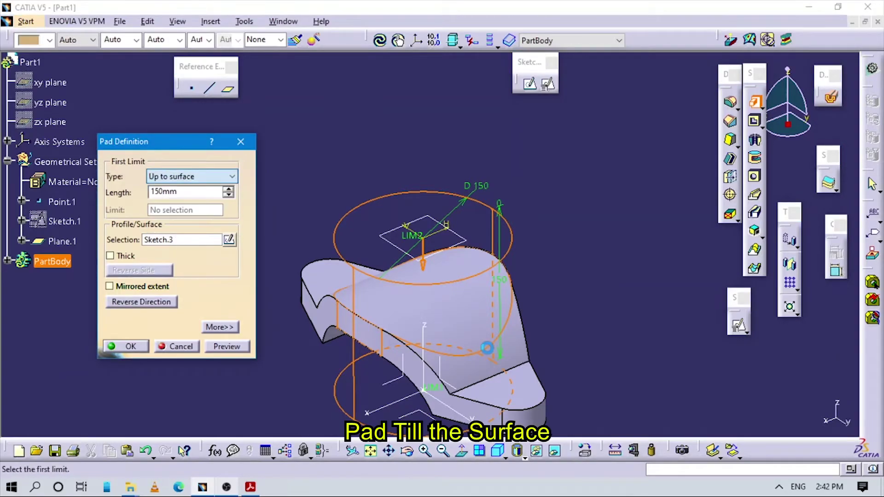
click(491, 322)
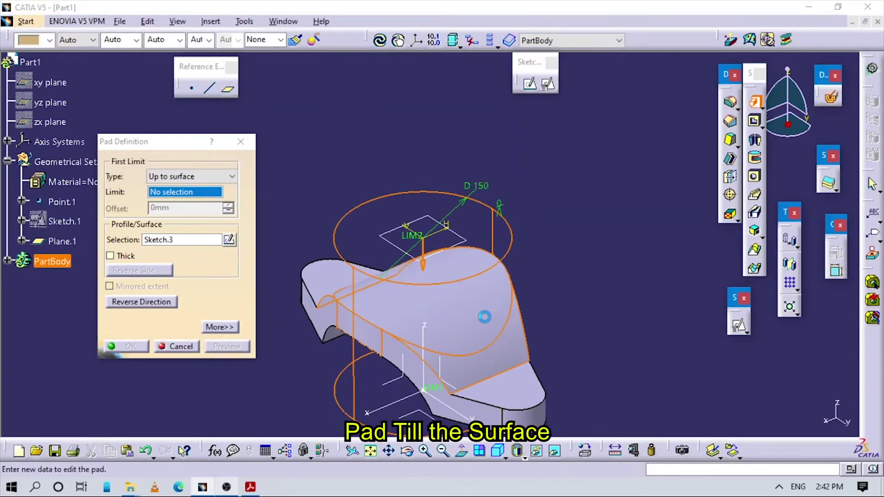
click(131, 347)
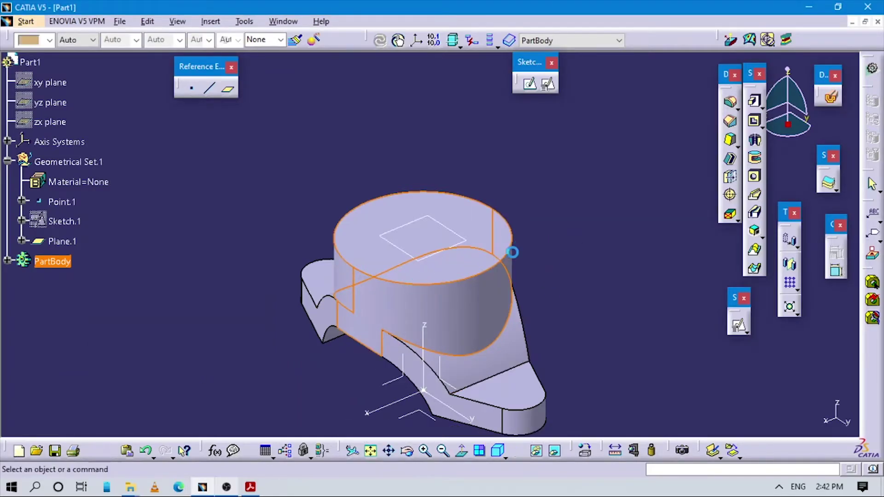
click(578, 241)
middle_drag(391, 286, 402, 330)
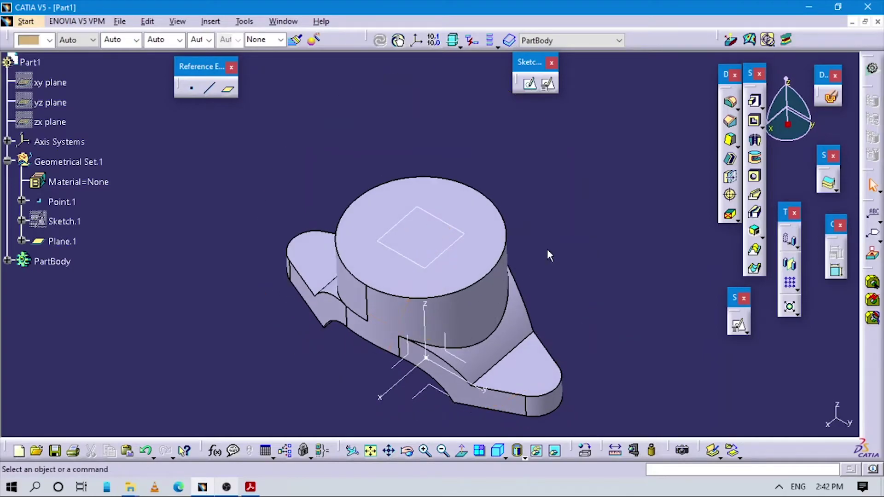
- Examine the plan and section views in the tutorial PDF for the bore, counterbore and flange hole dimensions, and return to CATIA
key(alt+Tab)
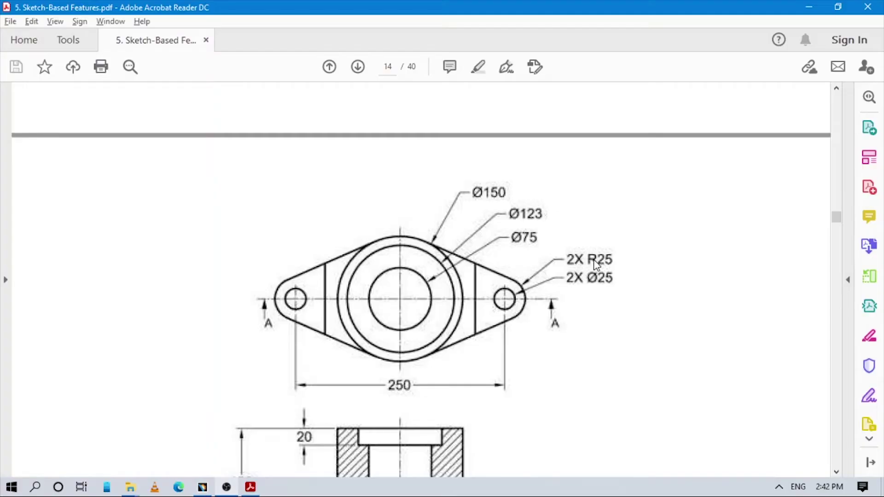
scroll(534, 263, down, 1)
scroll(536, 265, up, 2)
scroll(536, 265, up, 1)
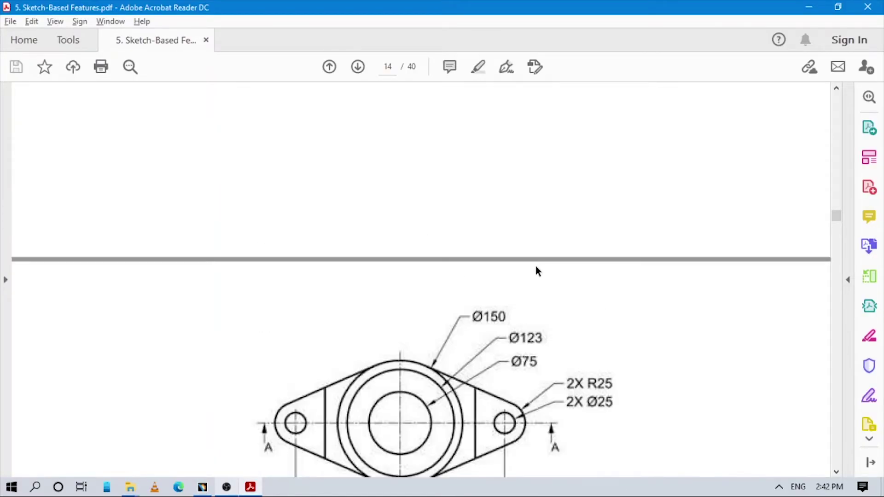
scroll(535, 266, up, 5)
scroll(535, 267, down, 6)
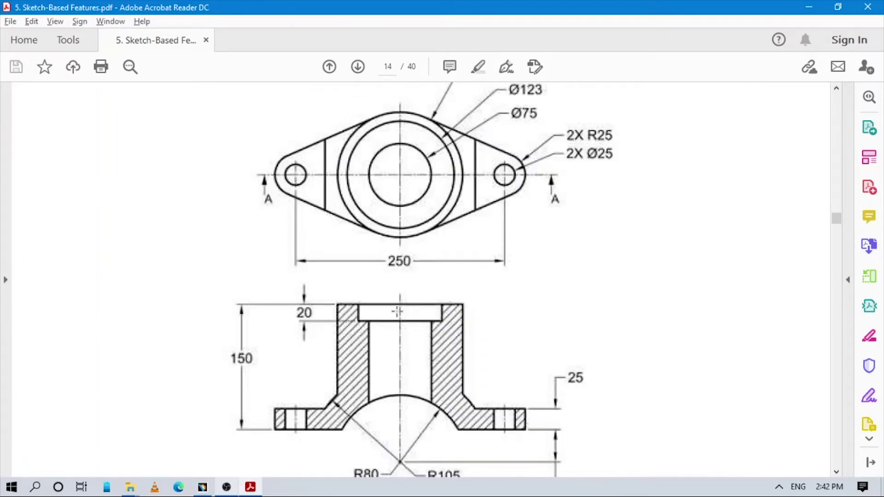
scroll(468, 244, up, 1)
scroll(468, 244, down, 1)
key(alt+Tab)
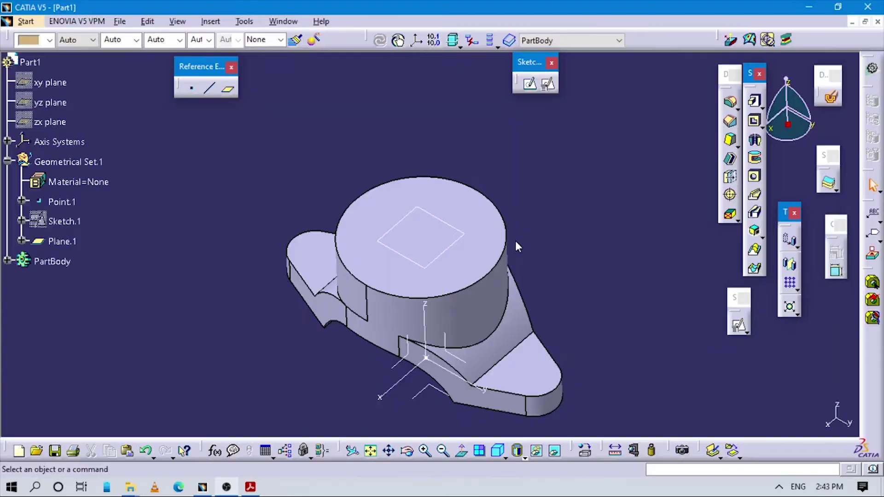
- Create a positioned sketch on the axis system's YZ plane, with its origin projected from Point.1 and orientation parallel to the Y axis
mouse_move(518, 245)
middle_down()
mouse_move(501, 258)
mouse_move(504, 249)
middle_up()
click(548, 84)
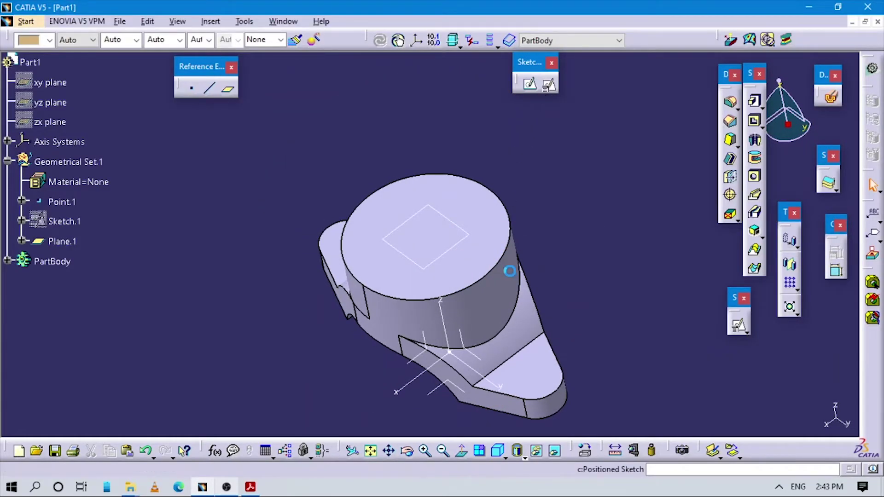
click(466, 348)
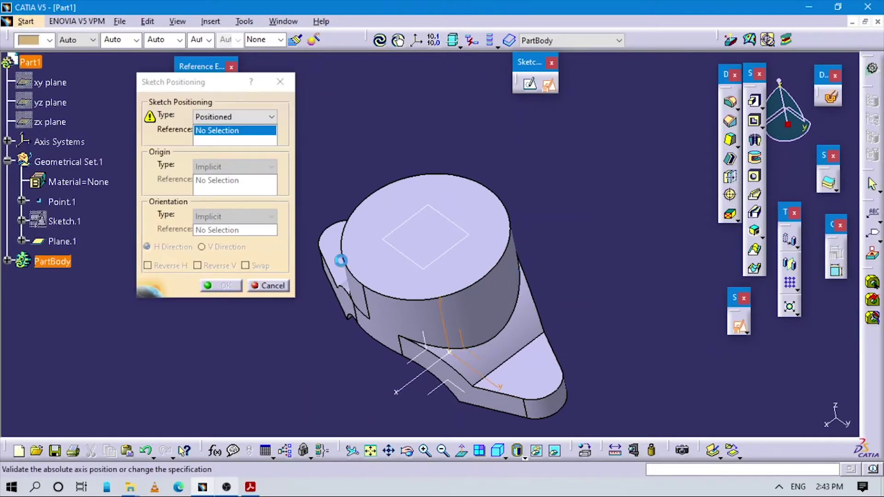
click(226, 166)
click(210, 198)
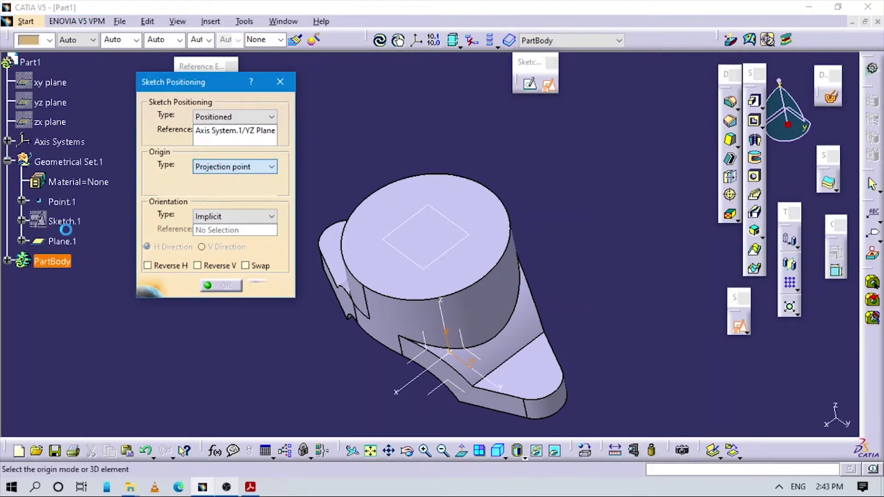
click(61, 201)
click(207, 216)
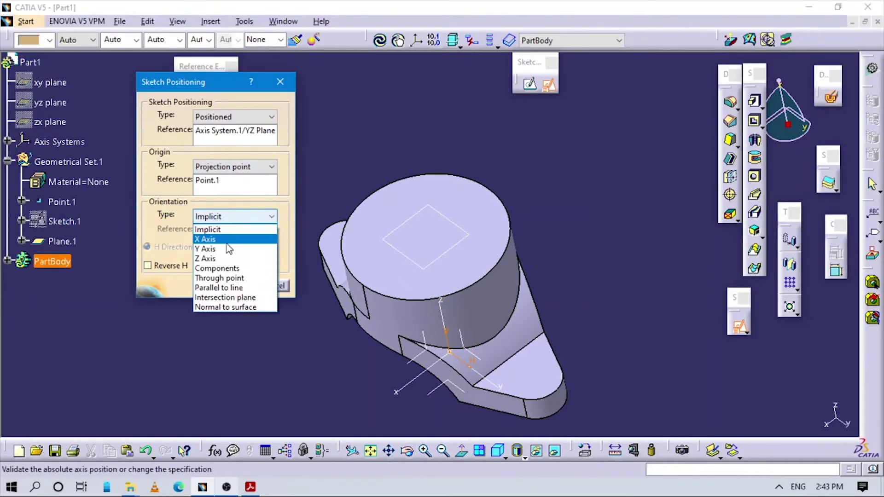
click(214, 288)
click(487, 374)
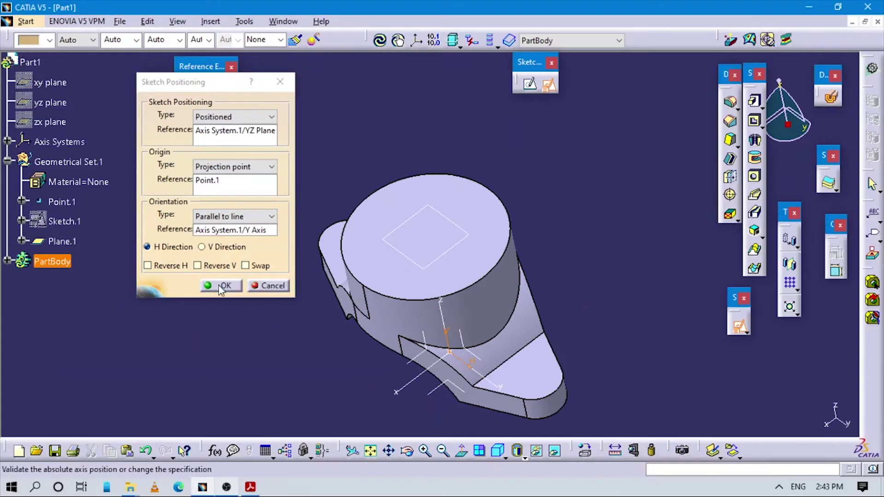
click(225, 282)
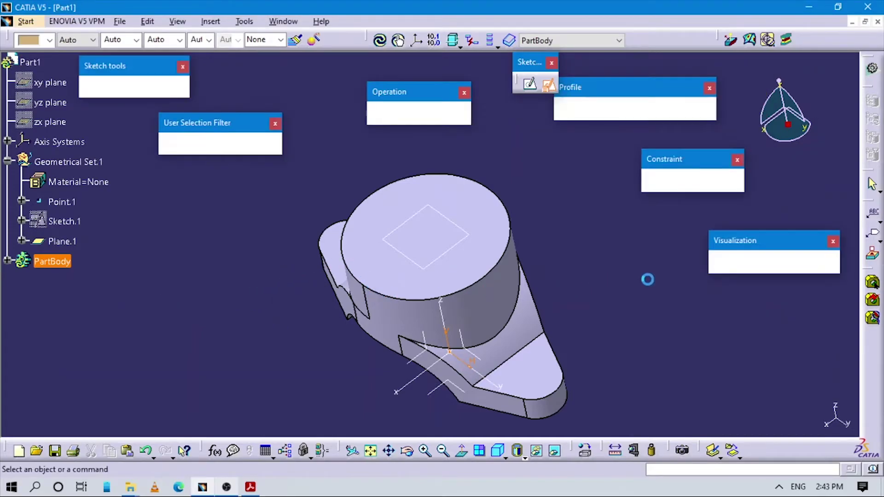
- Cut the part by the sketch plane to show its cross-section
drag(731, 240, 692, 322)
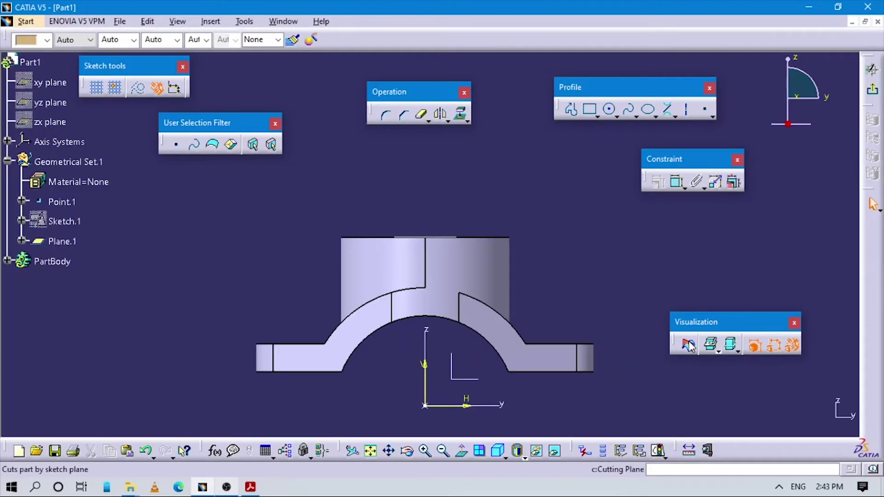
click(689, 347)
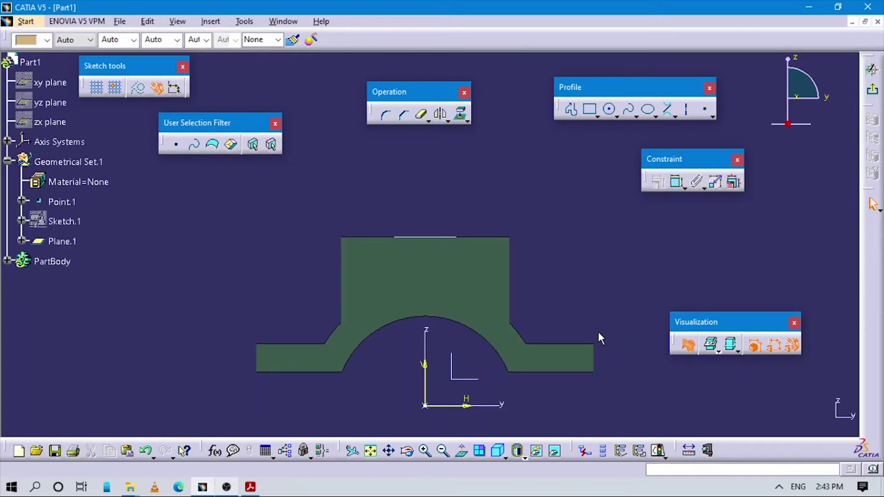
middle_drag(618, 291, 609, 314)
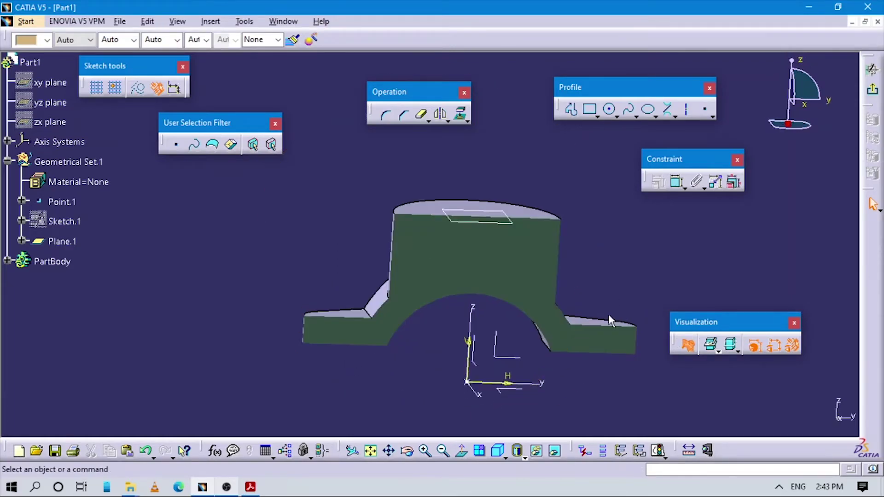
click(462, 450)
middle_drag(619, 265, 579, 265)
click(569, 269)
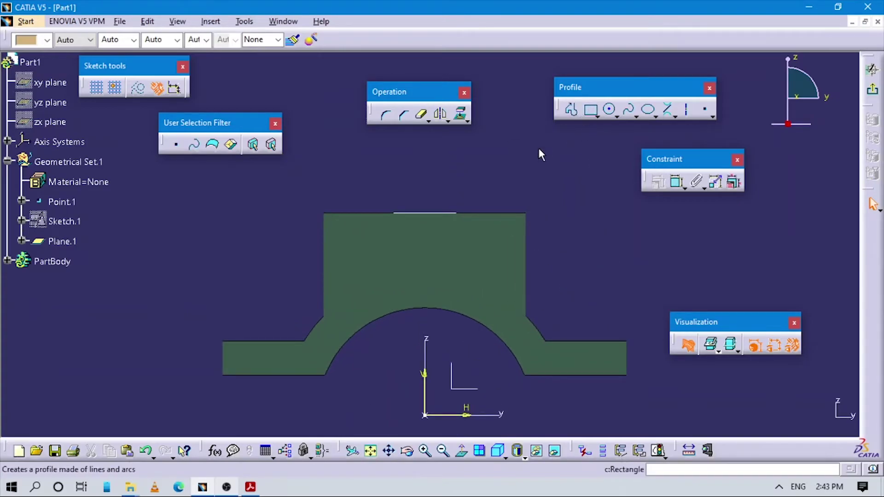
- Draw a vertical axis through the sketch origin, from about 182 mm above it to about 66 mm below it
middle_drag(588, 203, 592, 169)
click(687, 109)
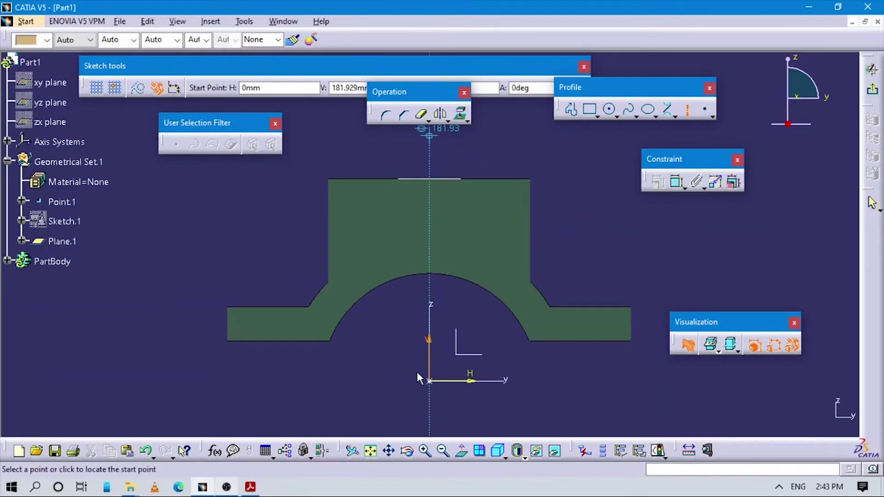
middle_drag(418, 382, 431, 255)
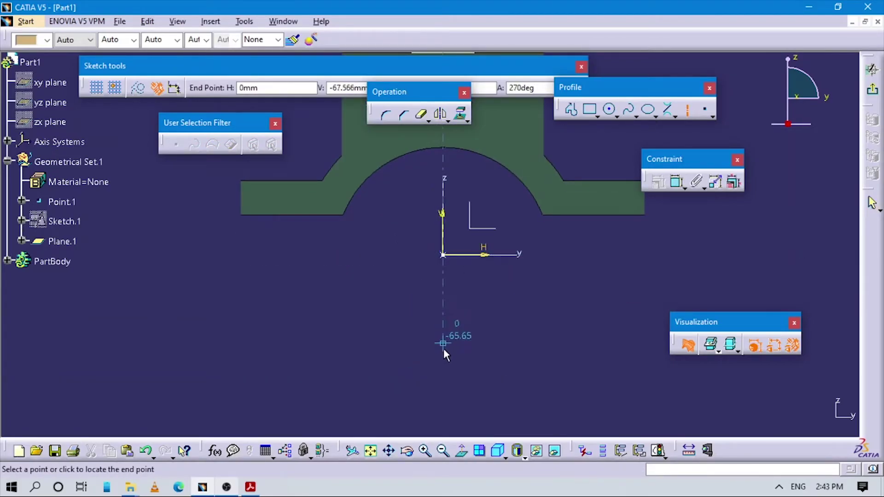
click(444, 350)
mouse_move(499, 223)
middle_down()
mouse_move(513, 247)
mouse_move(467, 318)
mouse_move(507, 284)
middle_up()
- Draw a closed stepped half-profile from the origin to about 139 mm high, about 27 mm wide below and 47 mm wide along its top 27 mm
click(571, 109)
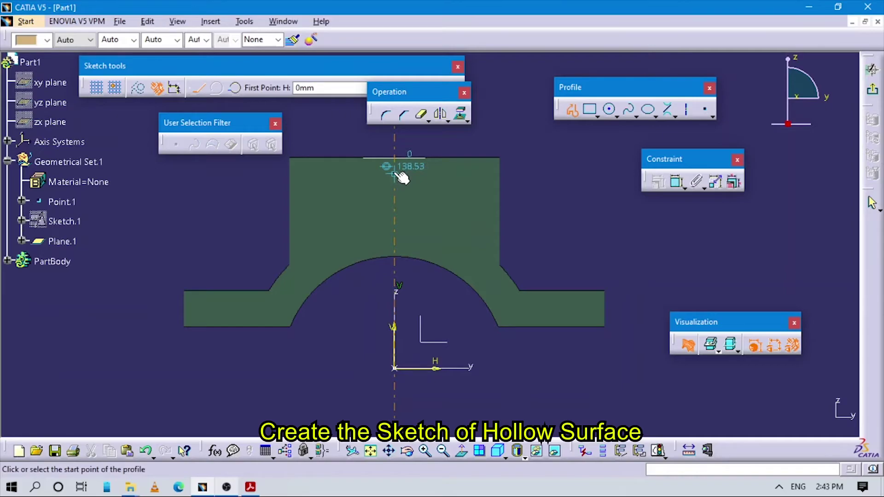
click(415, 175)
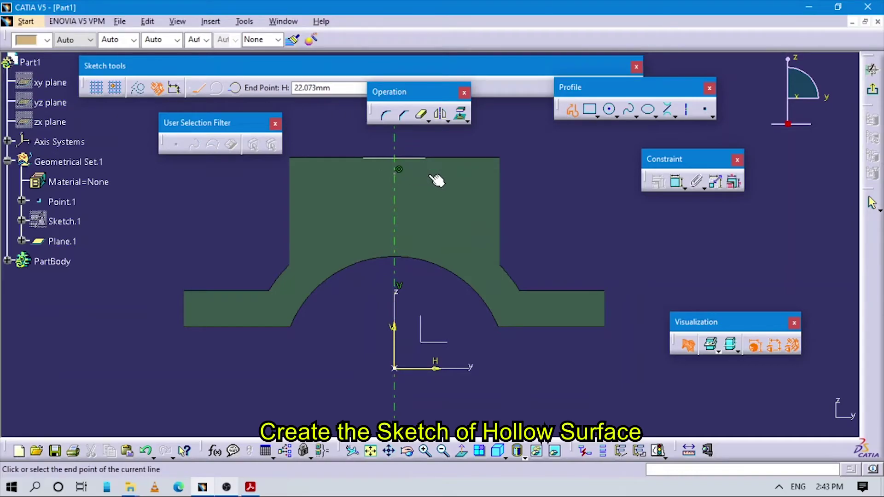
click(460, 174)
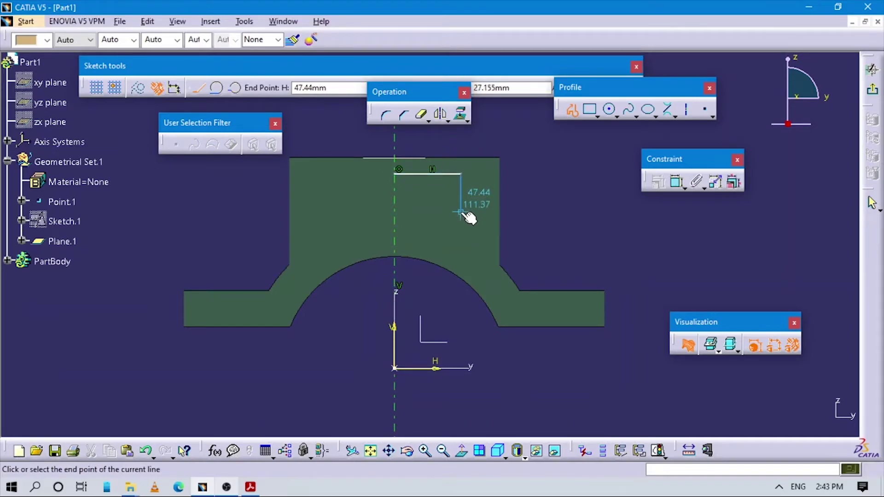
click(461, 212)
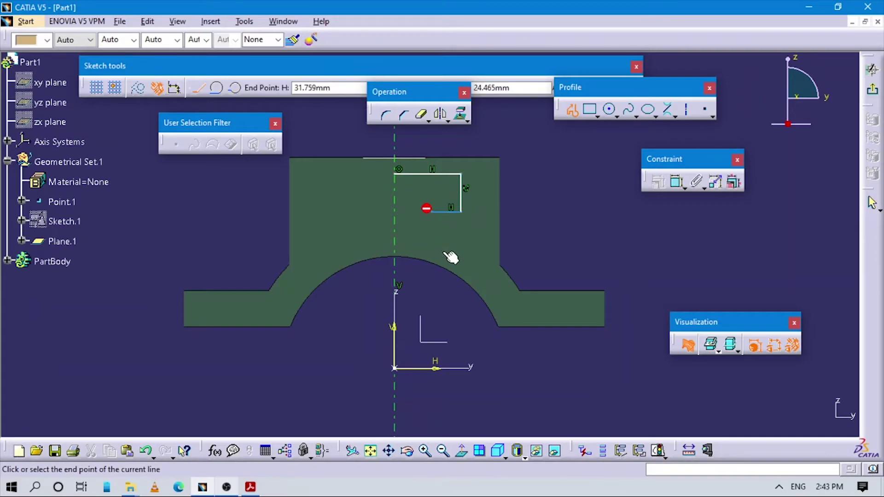
click(432, 212)
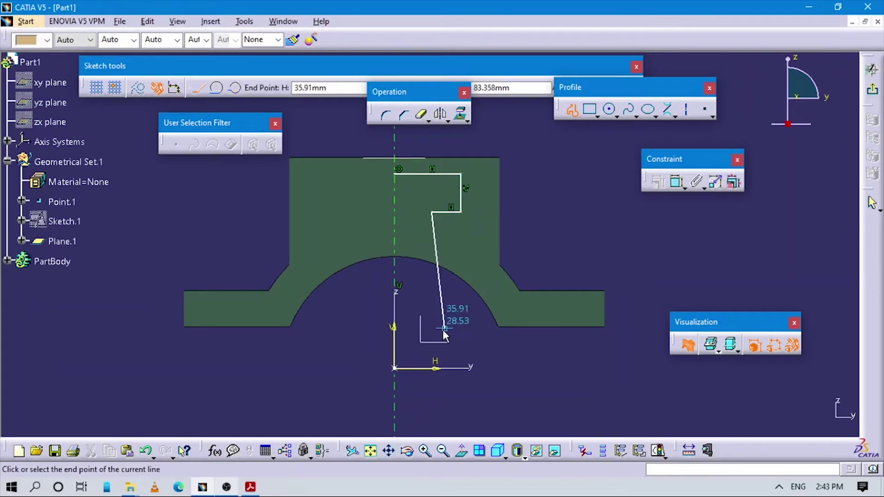
click(432, 367)
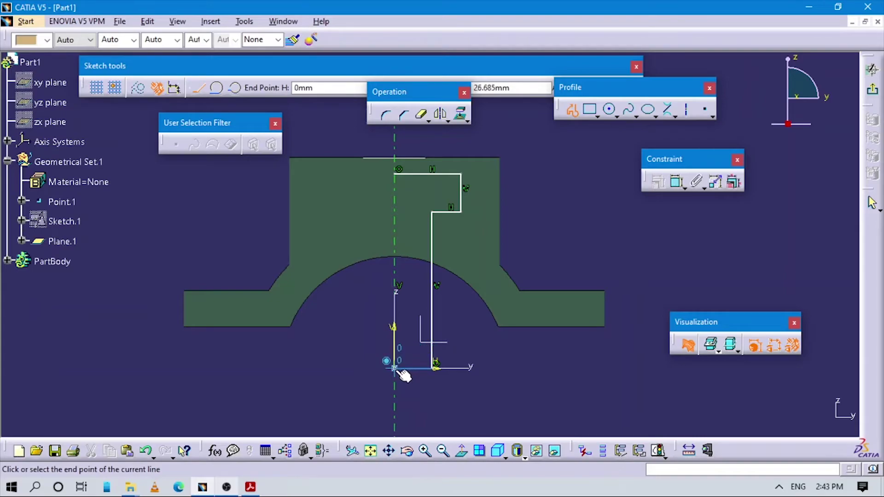
click(394, 368)
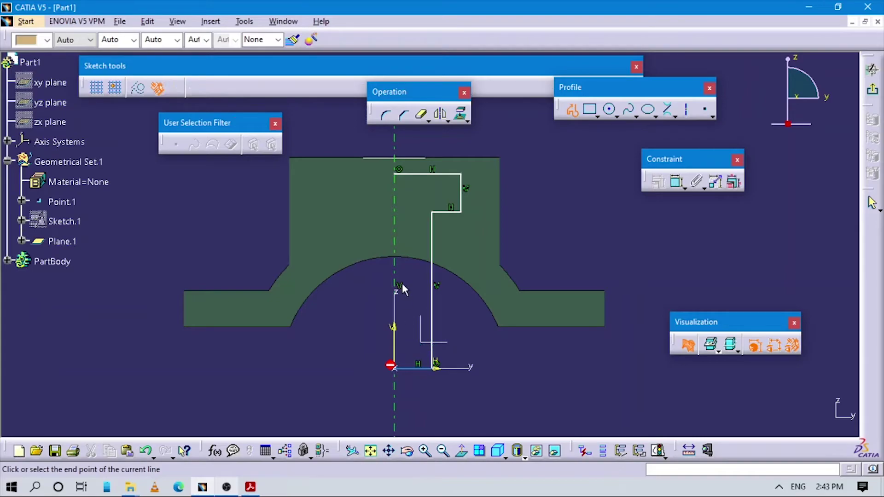
click(399, 179)
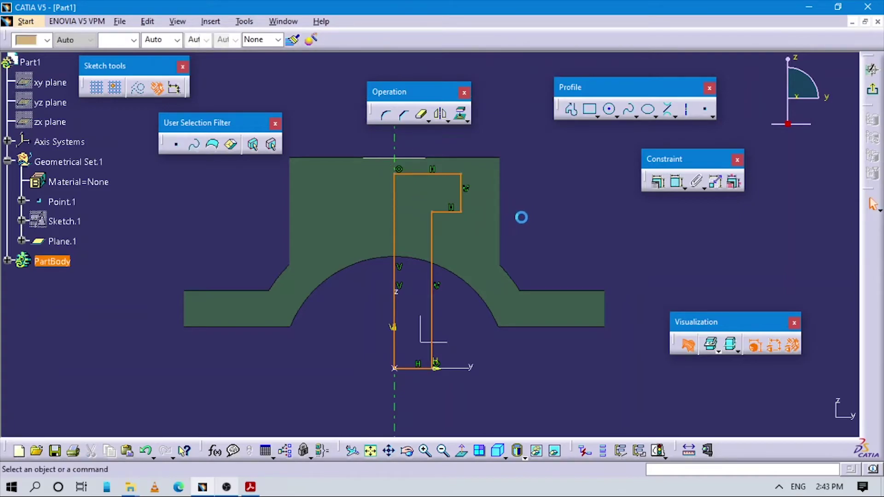
- Check the counterbore depth in the PDF drawing and constrain the profile's short outer vertical edge to 20 mm
key(alt+Tab)
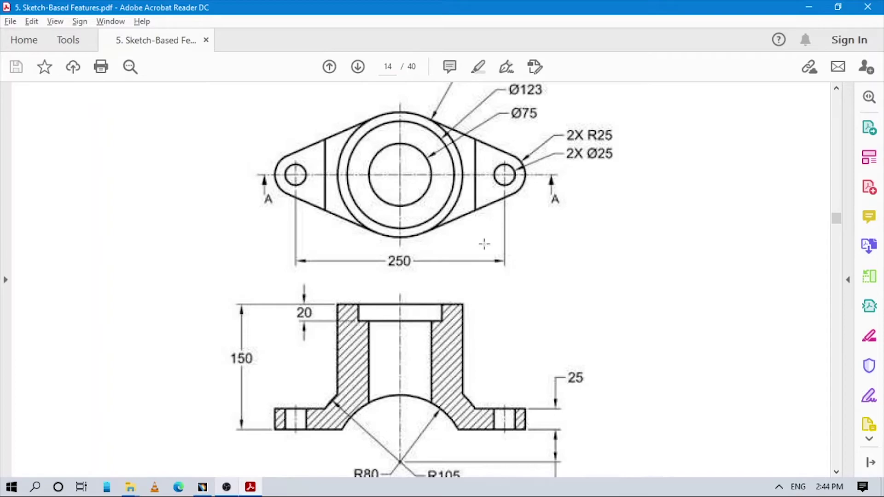
key(alt+Tab)
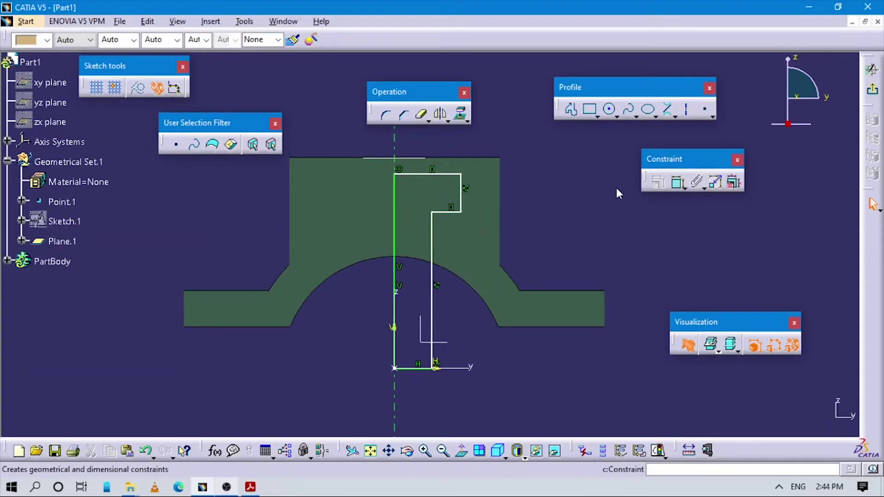
click(462, 198)
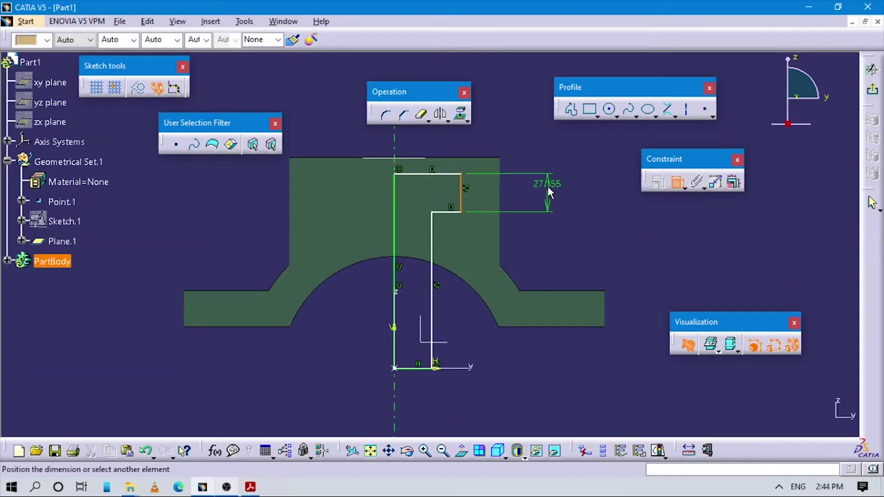
click(550, 193)
double_click(552, 179)
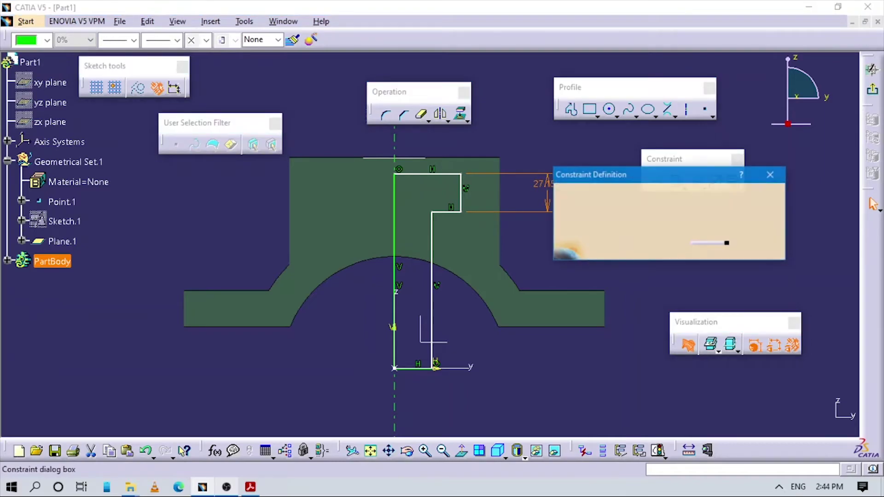
text(20)
key(Return)
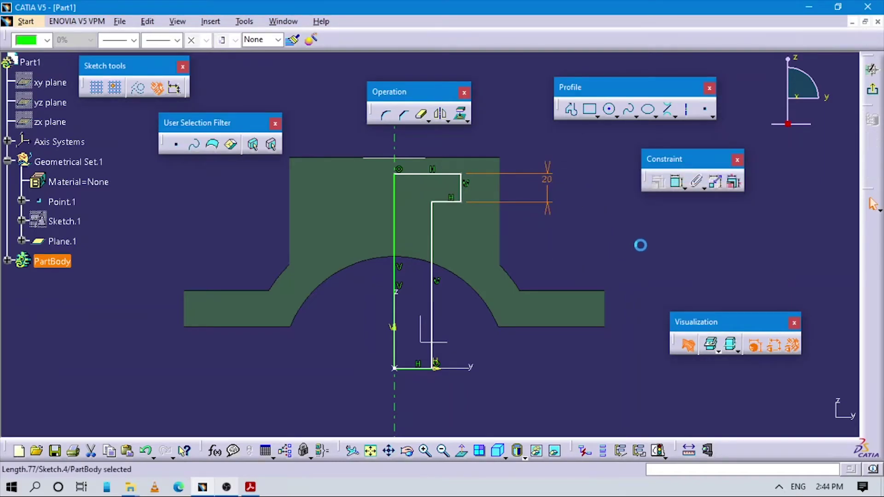
- Constrain the height between the profile's bottom and top edges to 140 mm, and readjust it to bring the top edge level with the boss top
click(677, 182)
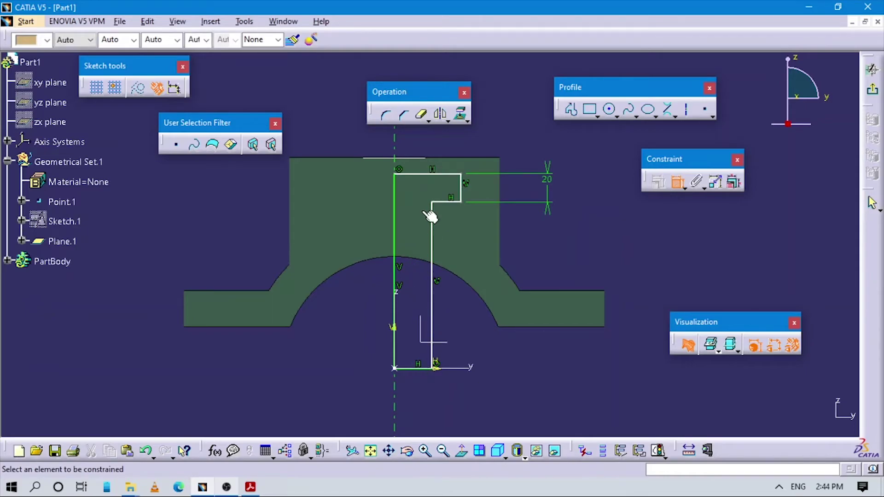
click(431, 175)
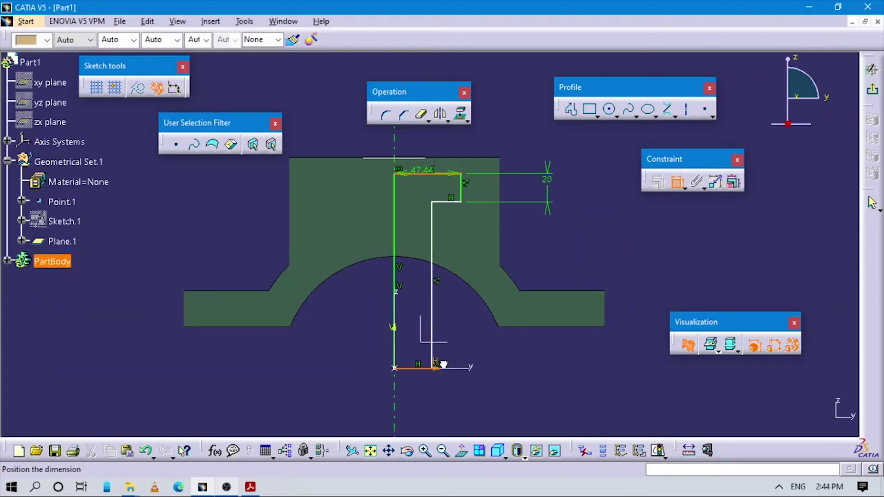
click(438, 367)
click(624, 257)
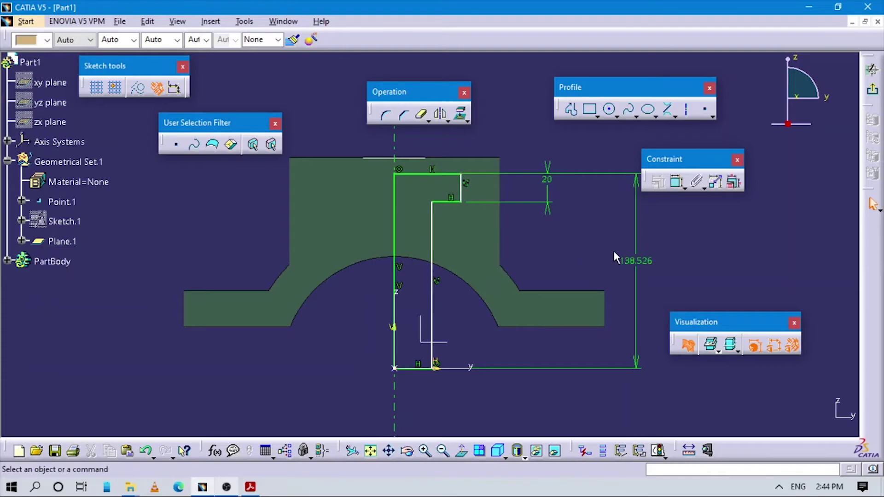
double_click(645, 260)
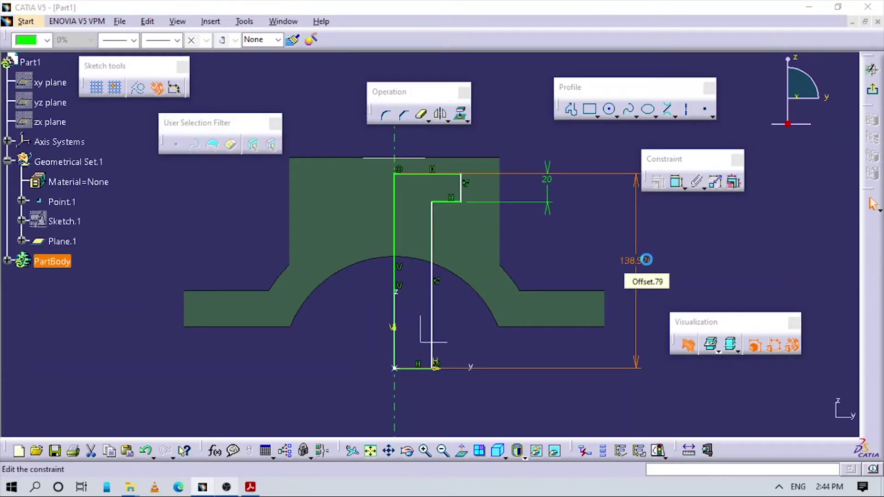
text(140)
key(Return)
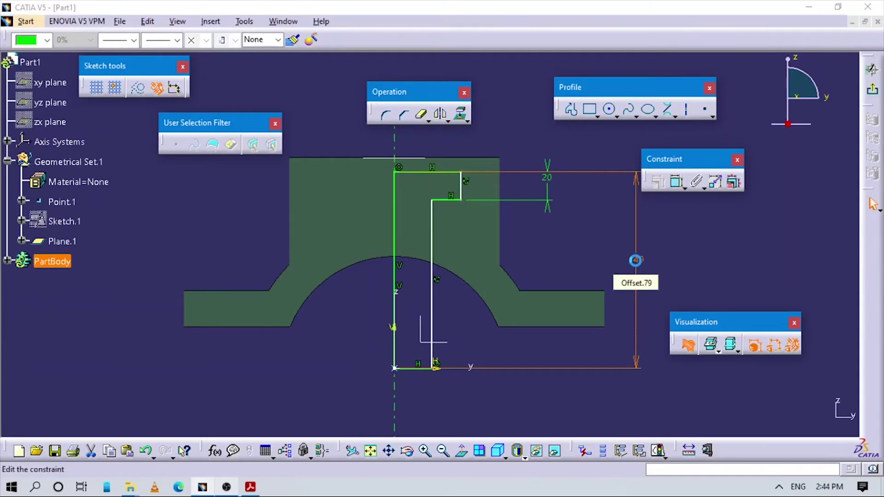
double_click(635, 260)
key(Escape)
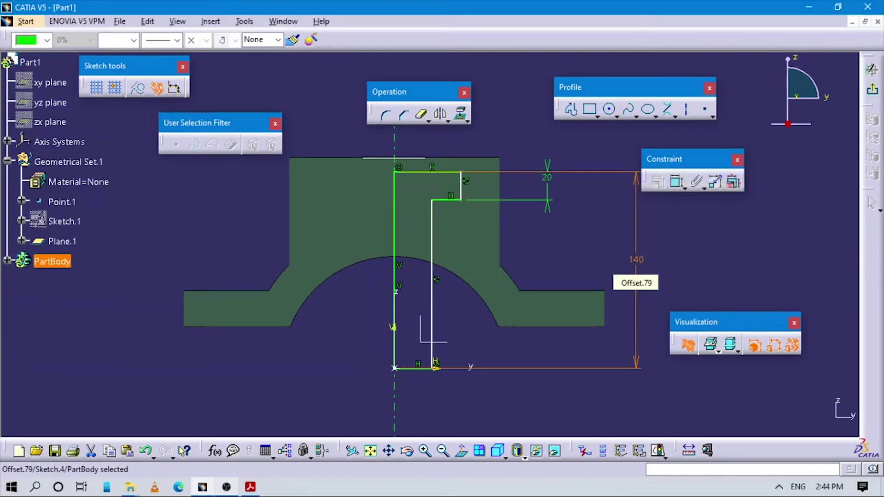
mouse_move(587, 307)
middle_down()
mouse_move(568, 237)
mouse_move(590, 238)
middle_up()
- Check the counterbore diameter in the PDF drawing and constrain the profile's short outer vertical edge to 61.5 mm from the centre line
key(alt+Tab)
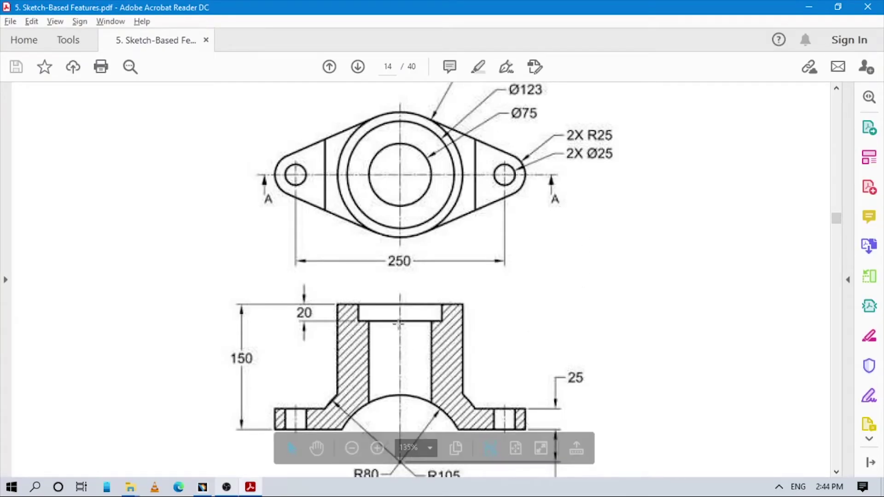
scroll(516, 271, up, 3)
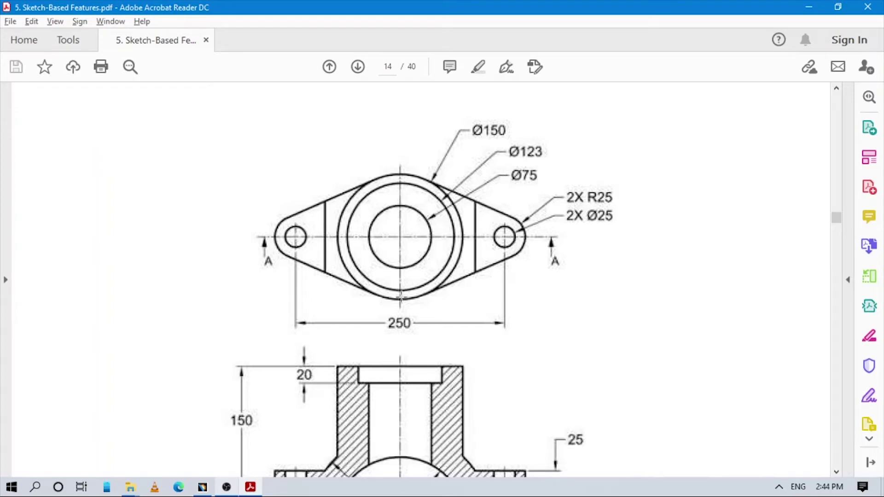
key(alt+Tab)
mouse_move(574, 222)
middle_down()
mouse_move(569, 278)
mouse_move(653, 213)
middle_up()
click(677, 182)
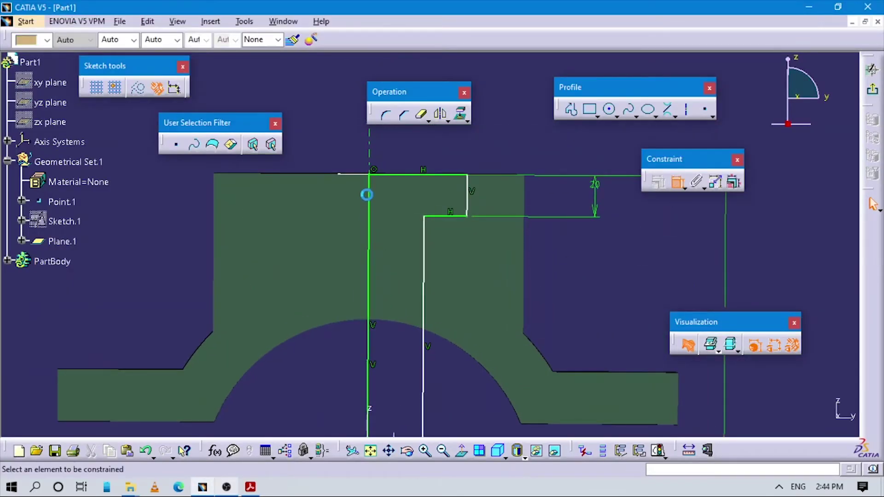
click(368, 195)
click(467, 194)
click(454, 148)
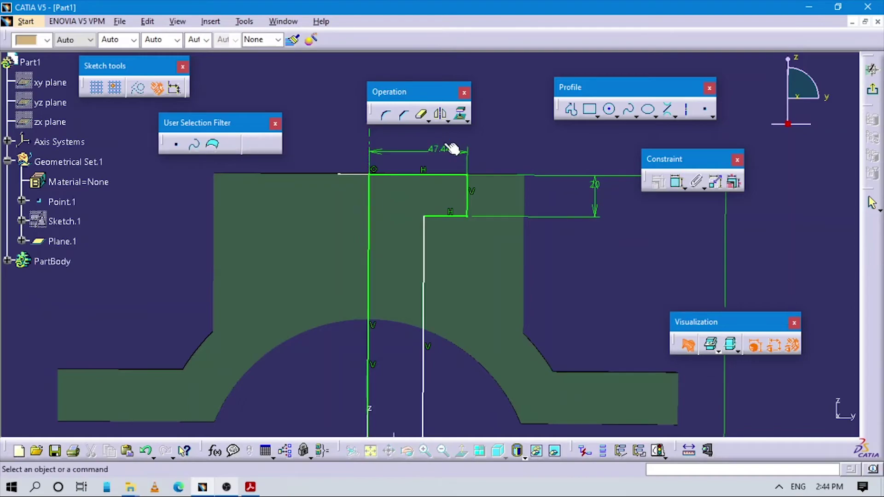
double_click(454, 148)
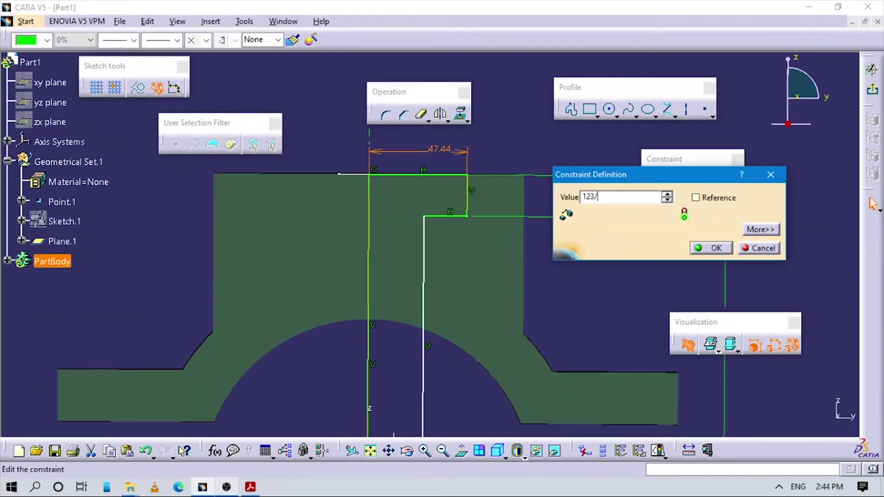
text(61.5mm)
key(Return)
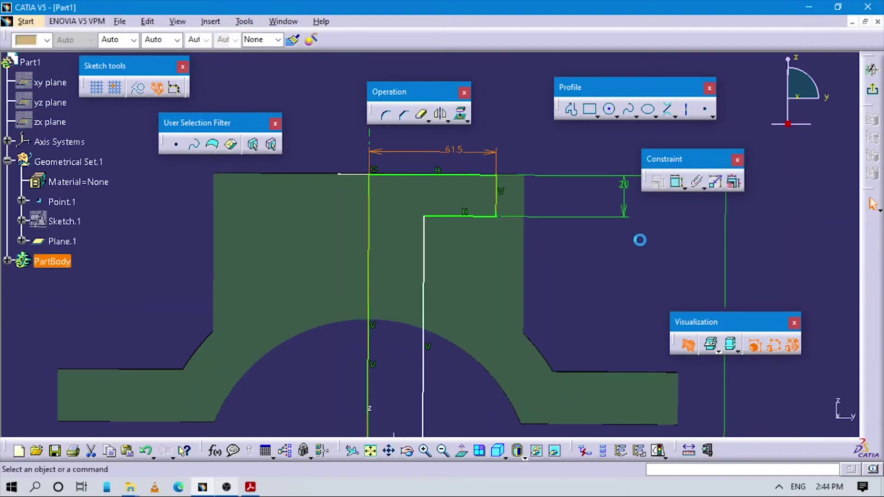
- Constrain the profile's long bore edge to 37.5 mm from the centre line, checking the bore diameter in the PDF drawing
click(677, 182)
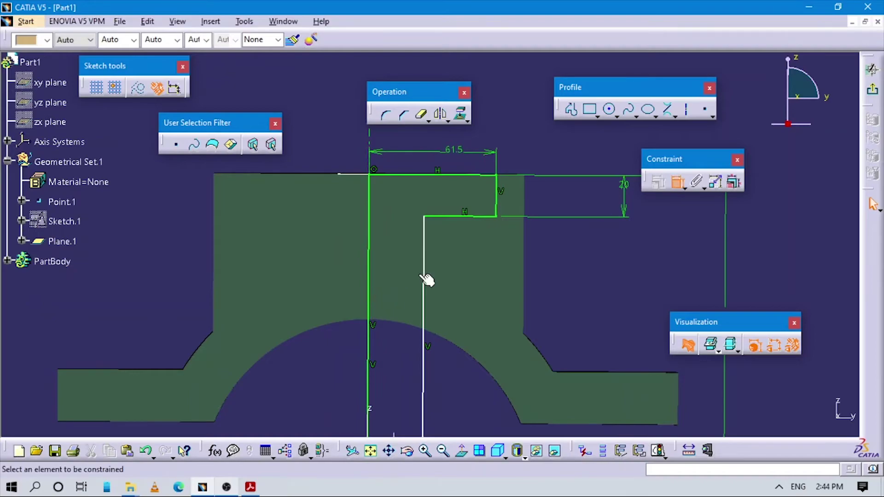
click(368, 275)
click(424, 269)
click(563, 279)
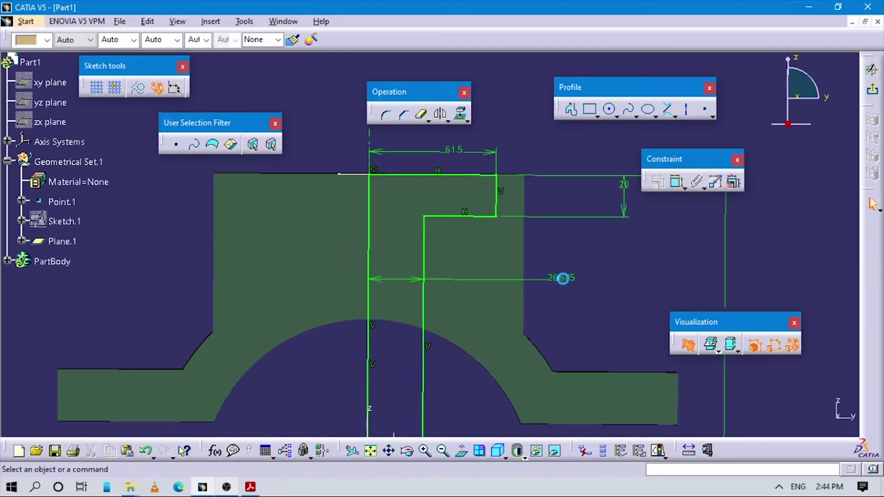
key(alt+Tab)
scroll(490, 321, down, 1)
scroll(513, 288, up, 1)
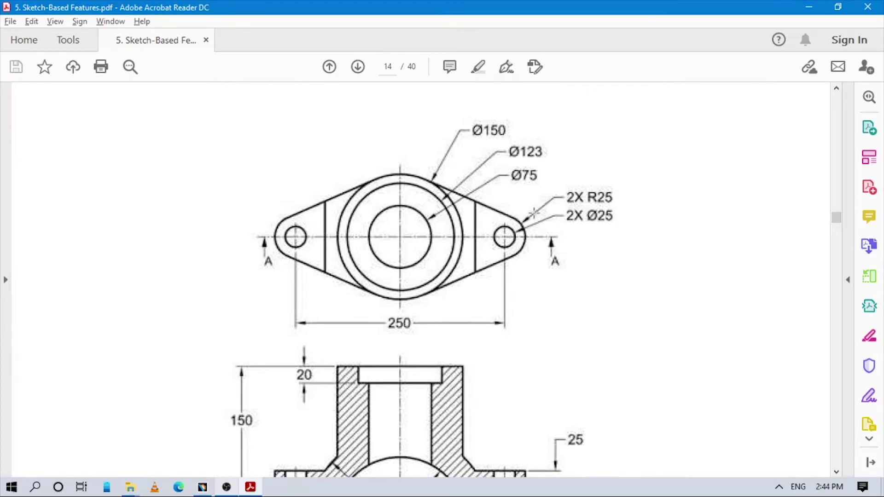
key(alt+Tab)
double_click(570, 278)
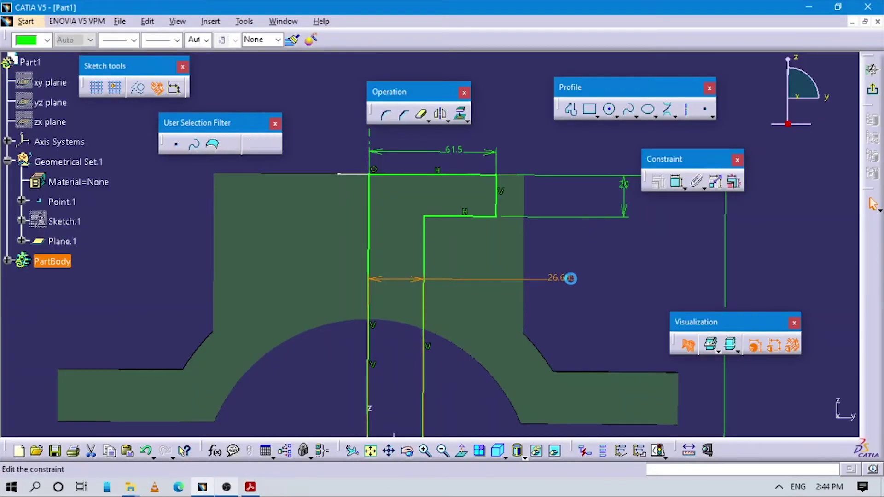
text(37.5mm)
key(Return)
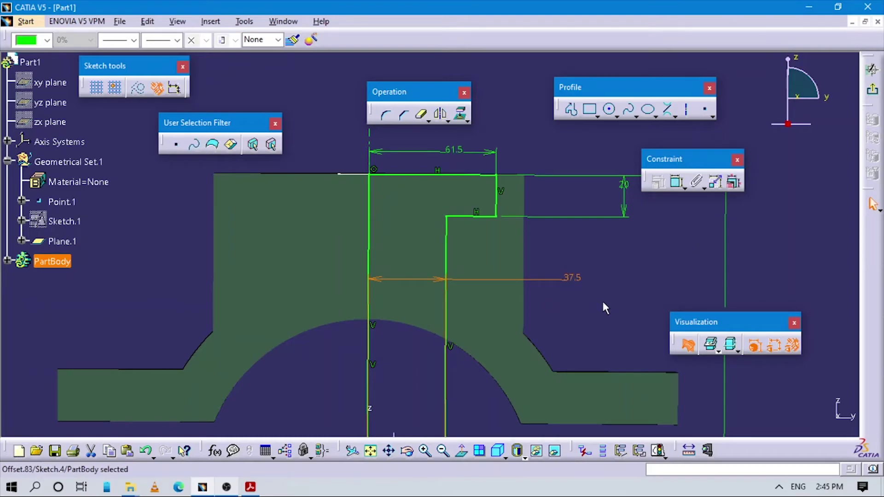
- Check the solving status of the bore sketch
mouse_move(606, 308)
middle_down()
mouse_move(604, 371)
mouse_move(560, 341)
mouse_move(563, 312)
middle_up()
middle_drag(565, 232, 560, 281)
click(572, 245)
click(660, 452)
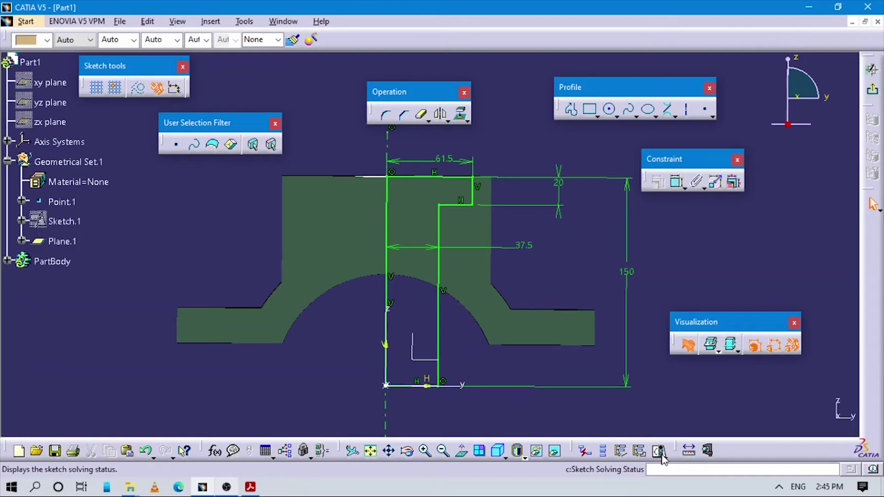
click(660, 451)
click(825, 334)
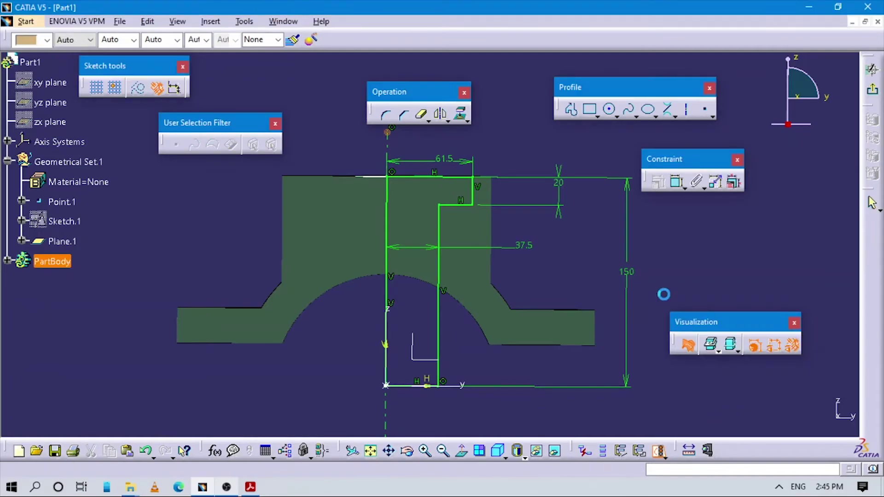
- Dimension the length of the vertical axis line and recheck the sketch's solving status
click(387, 144)
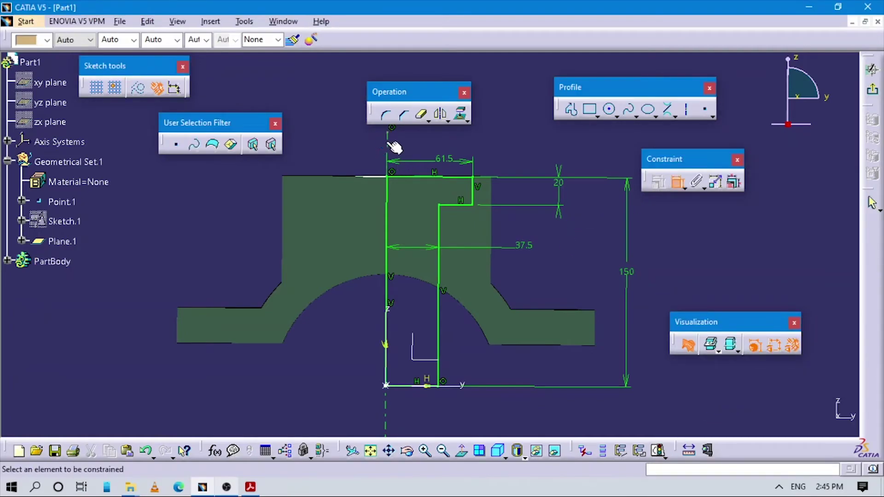
click(520, 138)
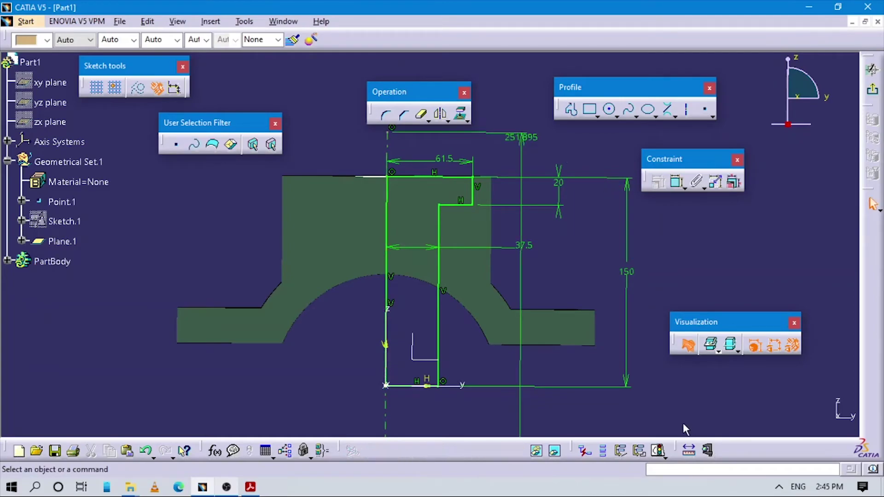
click(660, 451)
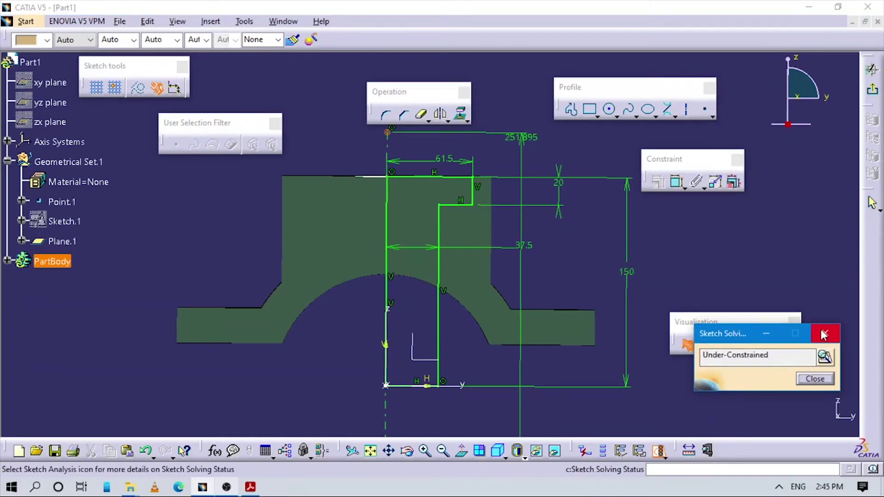
click(825, 333)
- Exit the sketch and cut the stepped profile as a 360-degree groove around its central vertical edge
click(872, 89)
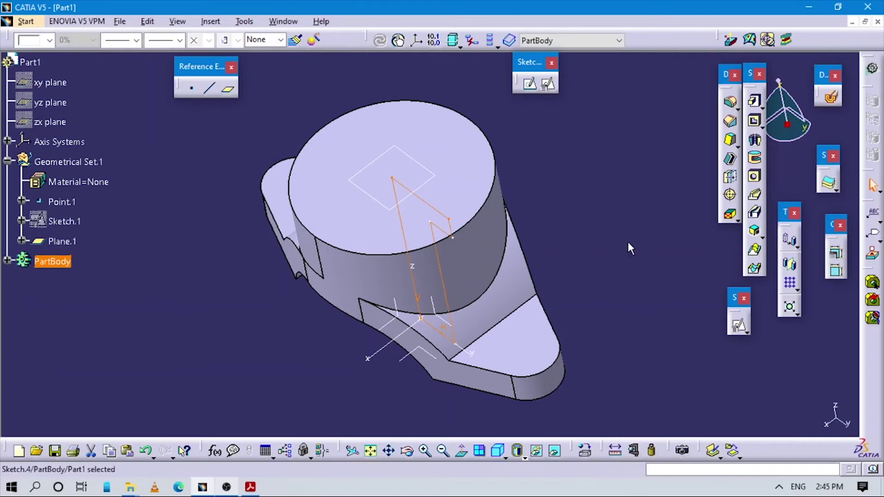
click(756, 160)
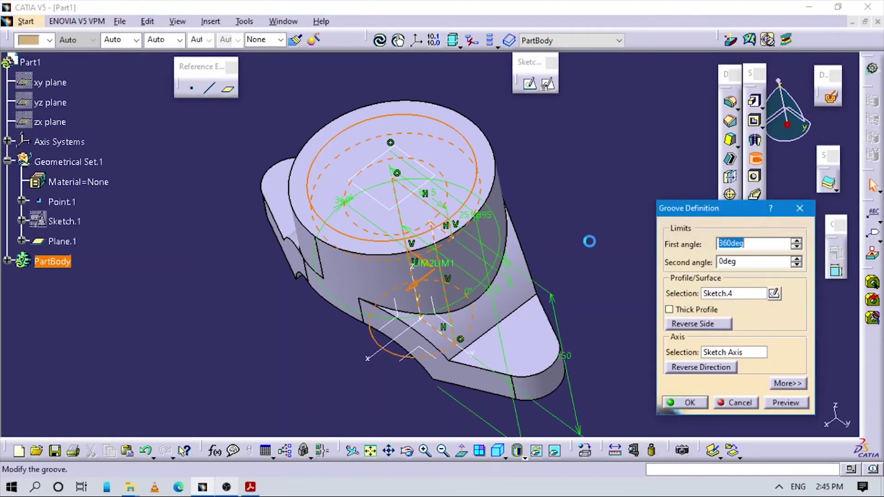
middle_drag(585, 188, 578, 216)
click(724, 352)
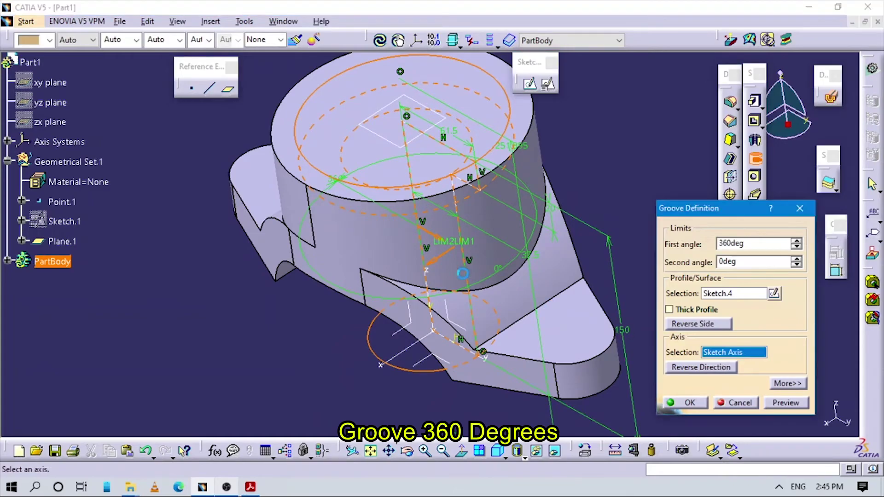
click(427, 238)
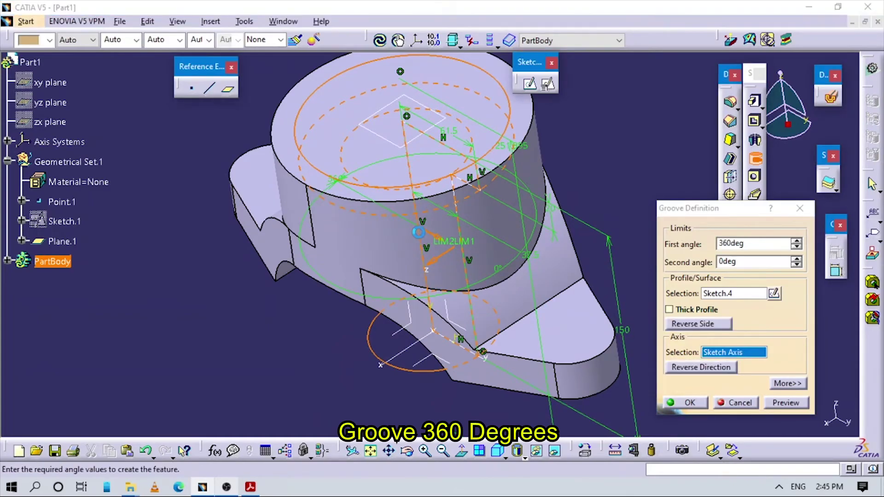
middle_drag(627, 273, 656, 297)
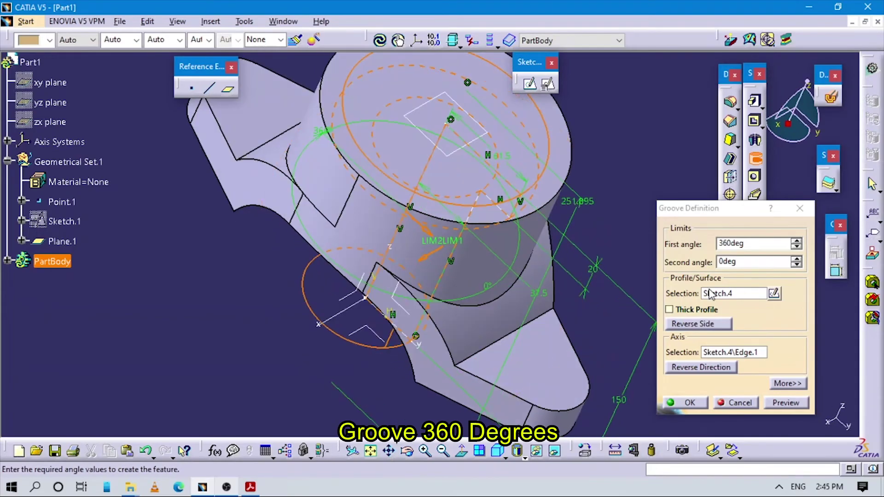
click(685, 403)
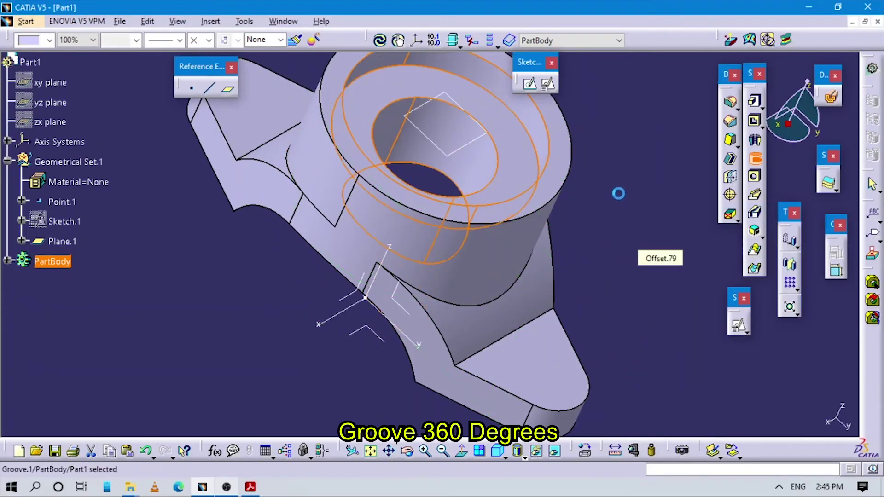
middle_drag(510, 201, 573, 225)
click(572, 226)
mouse_move(486, 229)
middle_down()
mouse_move(485, 236)
mouse_move(384, 114)
mouse_move(405, 134)
mouse_move(397, 120)
mouse_move(377, 115)
mouse_move(357, 134)
mouse_move(507, 264)
mouse_move(474, 221)
mouse_move(399, 196)
mouse_move(416, 214)
middle_up()
click(548, 84)
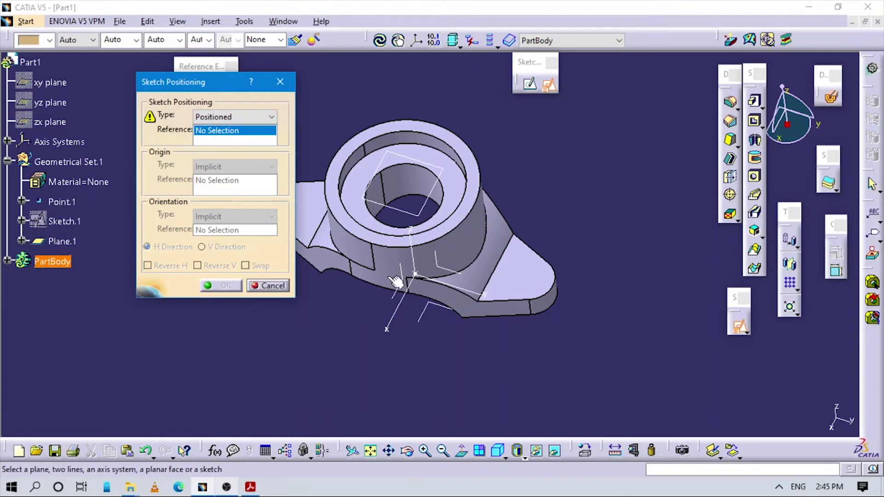
click(278, 85)
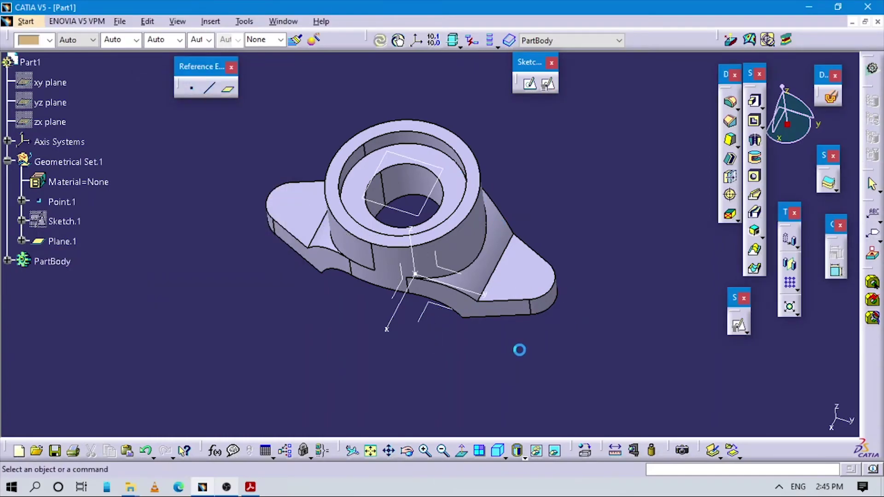
mouse_move(519, 350)
middle_down()
mouse_move(509, 325)
mouse_move(530, 304)
middle_up()
- Check the flange holes in the PDF drawing, start a hole on the flange's flat top face and open its positioning sketch
key(alt+Tab)
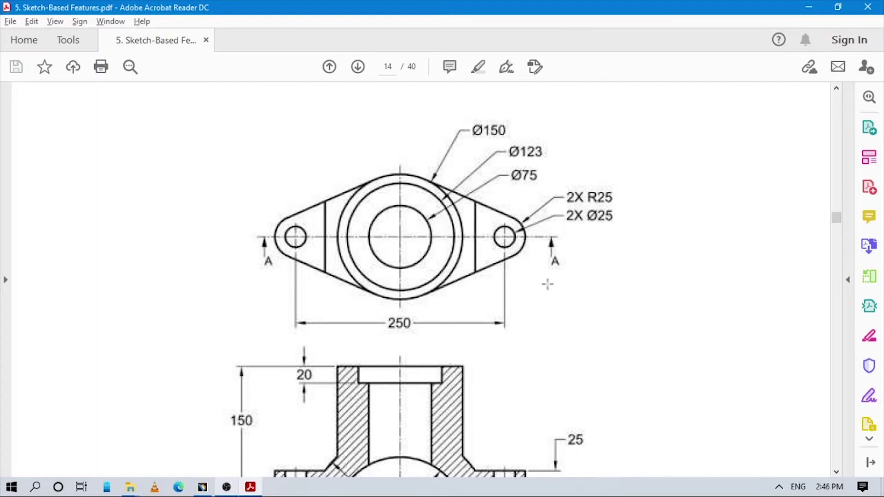
scroll(576, 276, down, 1)
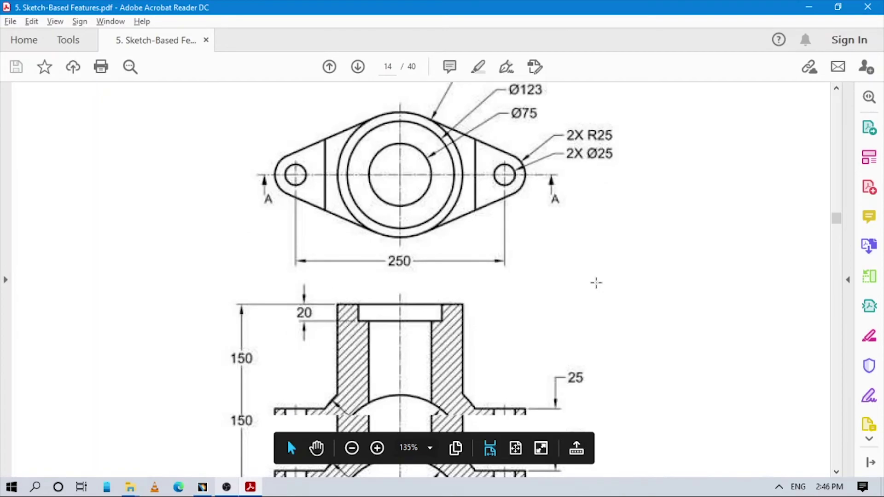
scroll(552, 282, up, 2)
scroll(553, 285, down, 2)
key(alt+Tab)
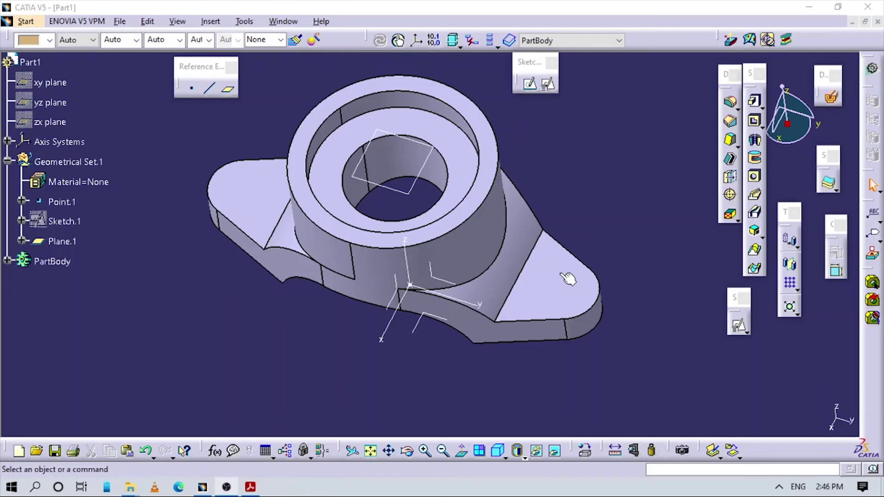
middle_drag(628, 247, 597, 282)
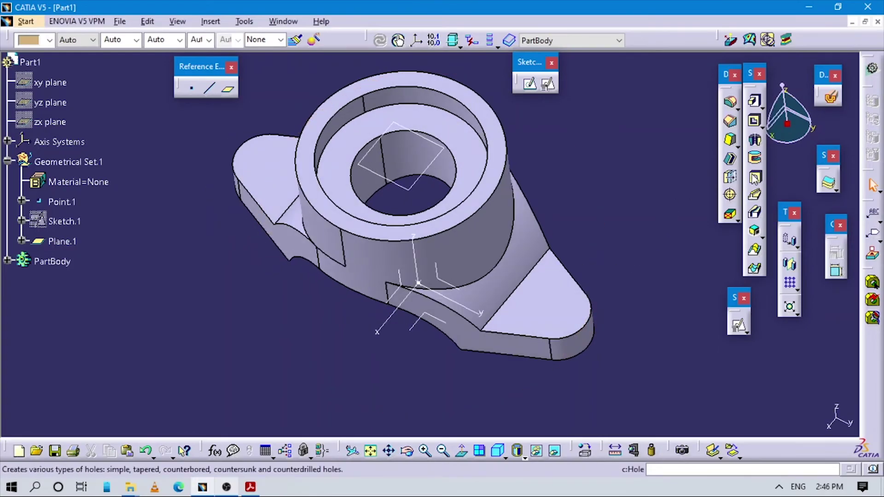
click(754, 176)
click(567, 314)
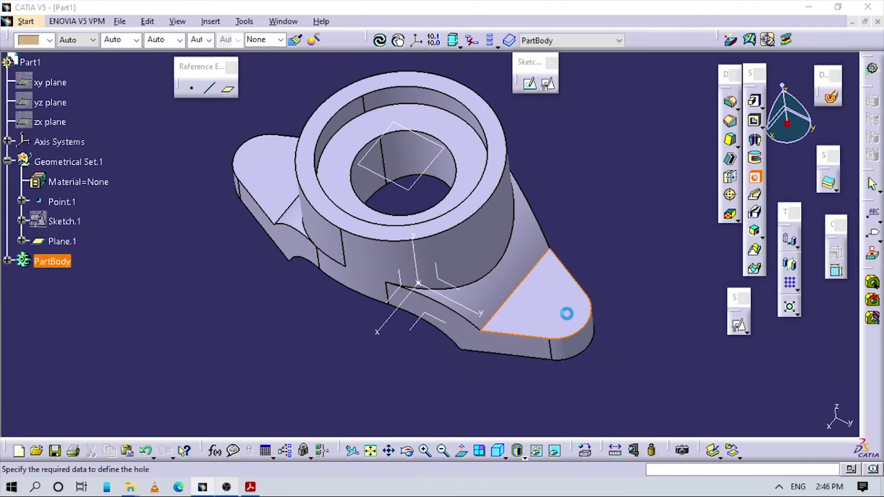
click(779, 307)
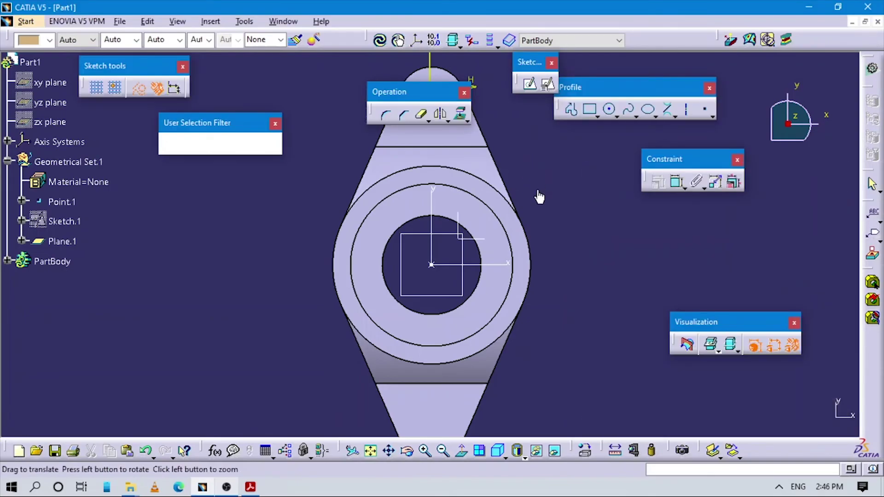
- Dimension the vertical distance between the flange hole's centre point and the part's origin in the positioning sketch
click(609, 109)
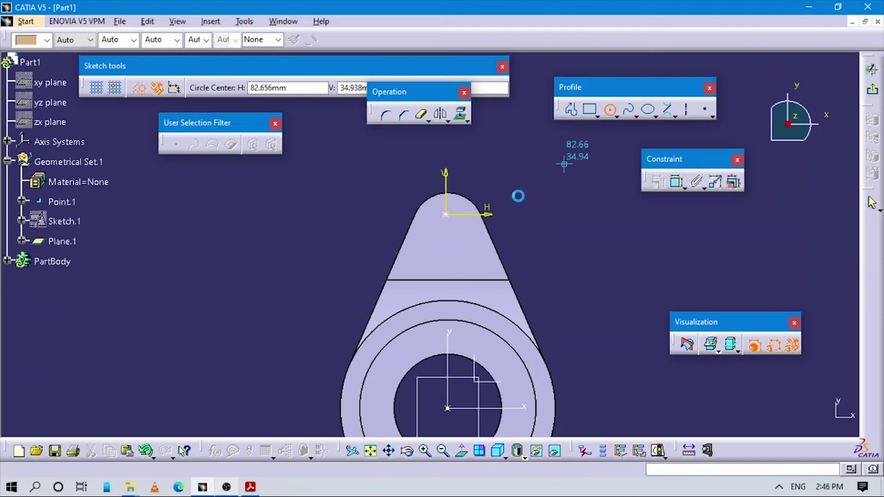
key(Escape)
click(677, 181)
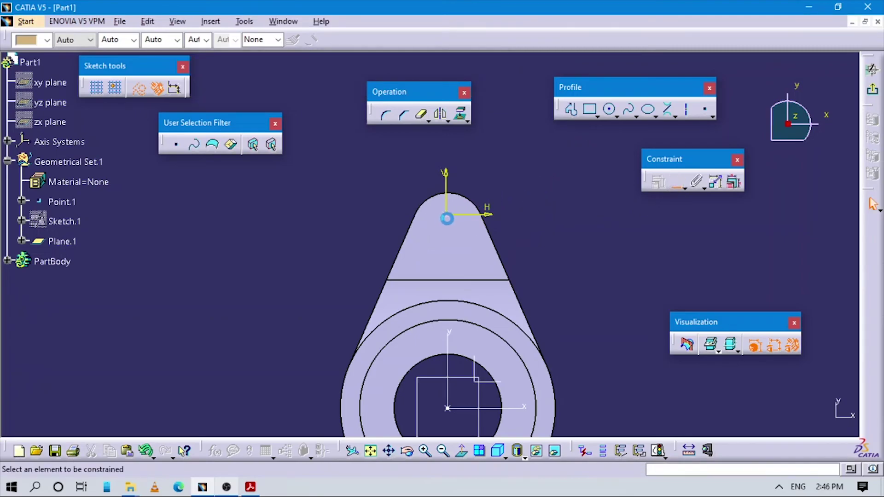
click(446, 215)
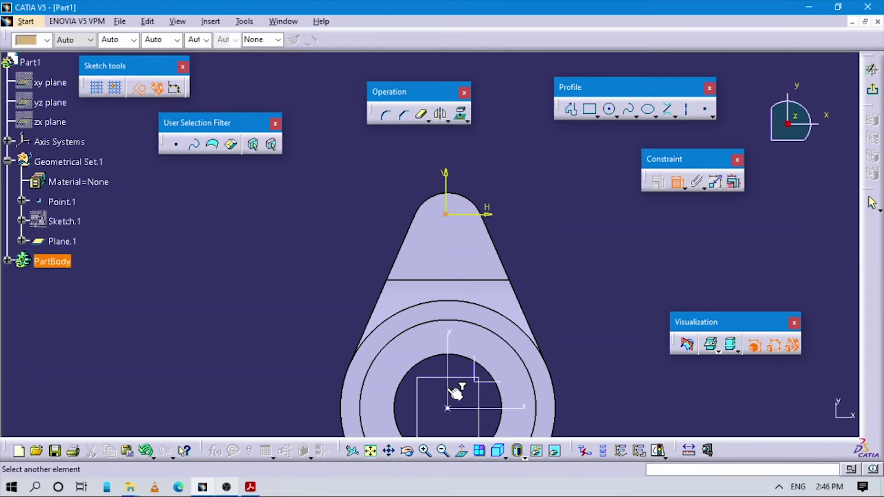
middle_drag(478, 397, 454, 323)
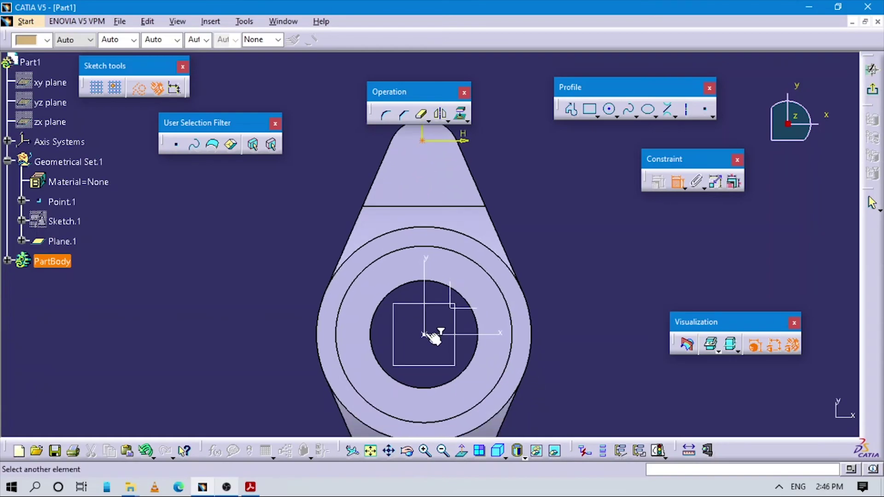
click(425, 335)
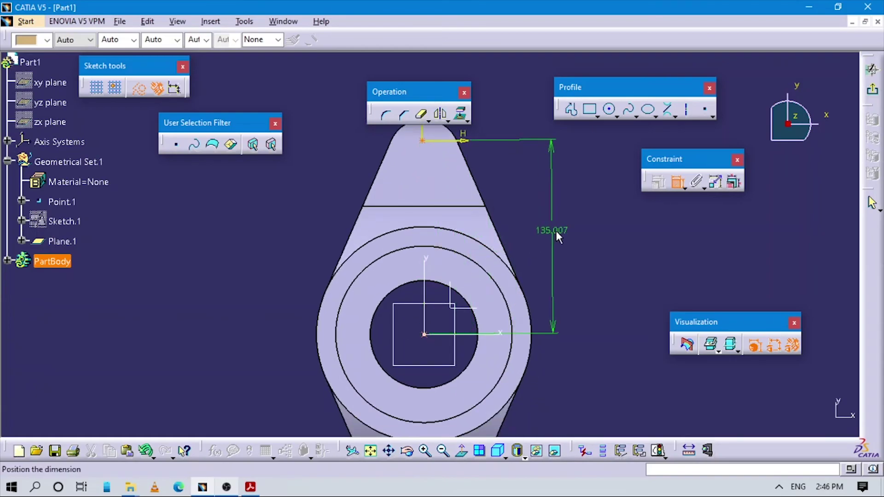
click(559, 237)
- Check the hole spacing in the PDF drawing and set the hole centre's vertical distance from the origin to 125 mm
key(alt+Tab)
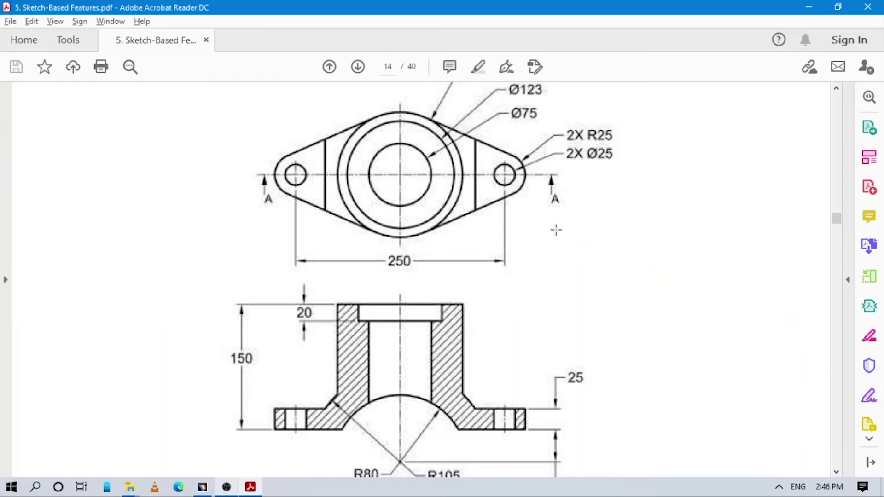
key(alt+Tab)
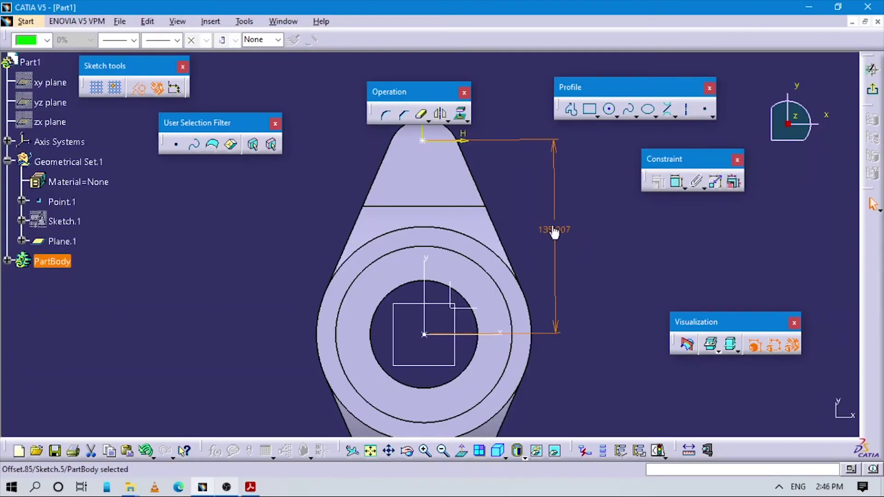
double_click(636, 277)
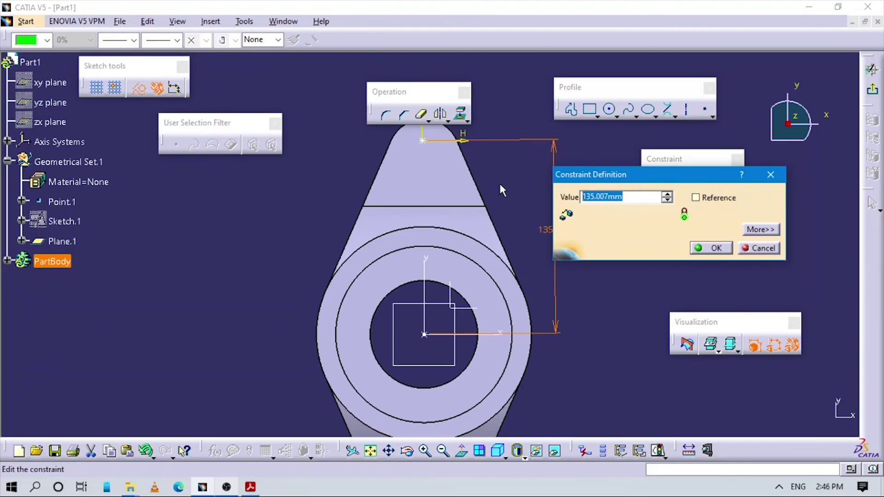
text(250/)
key(Return)
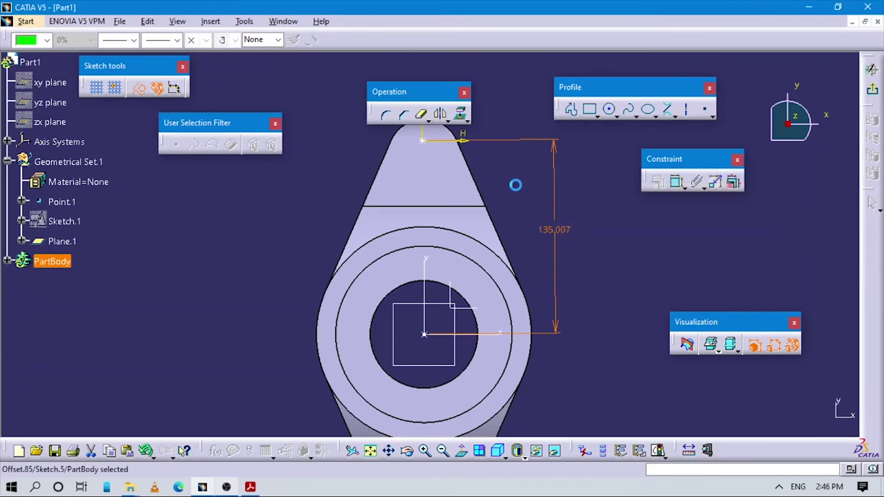
- Constrain the hole centre's horizontal offset from the origin's vertical axis to 0 mm and exit the positioning sketch
click(677, 182)
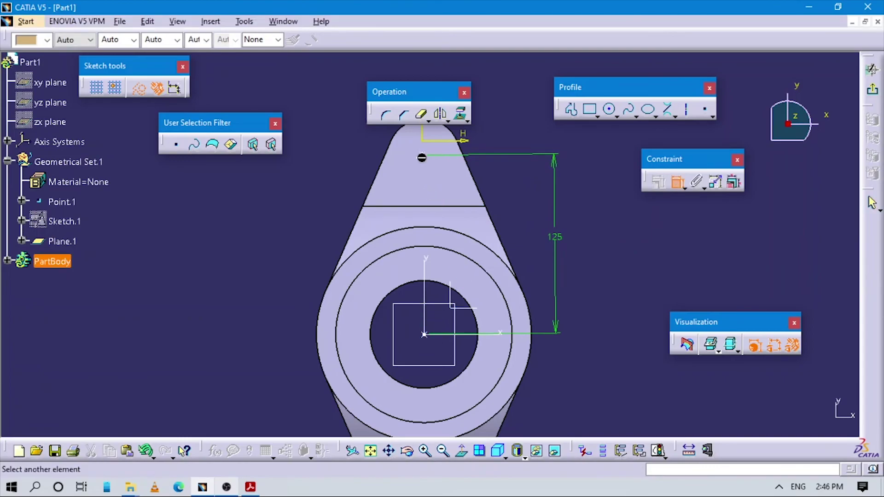
click(525, 199)
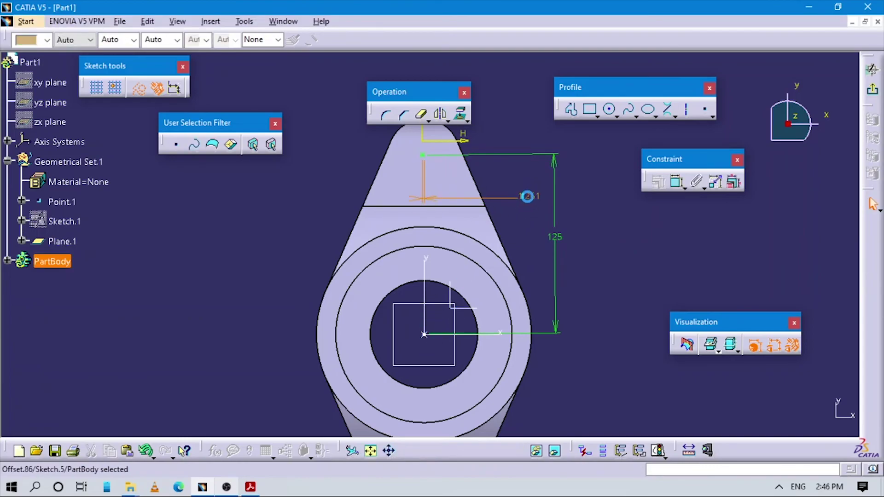
double_click(527, 196)
key(Escape)
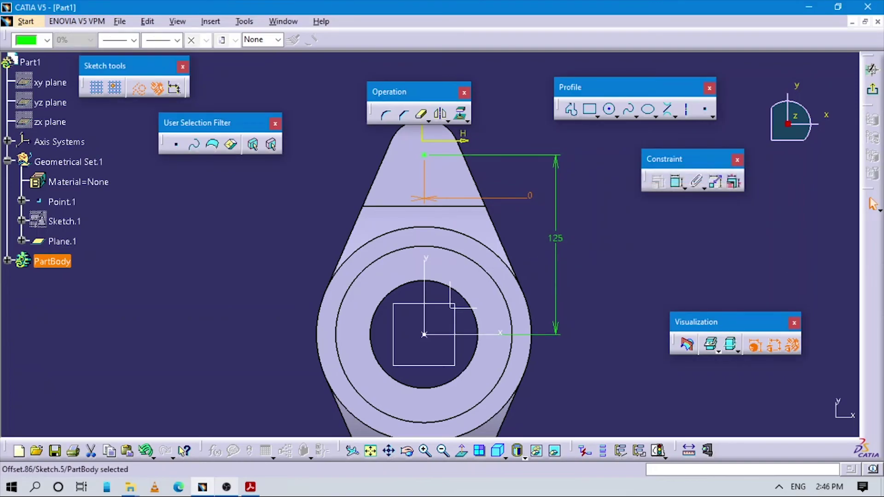
click(873, 90)
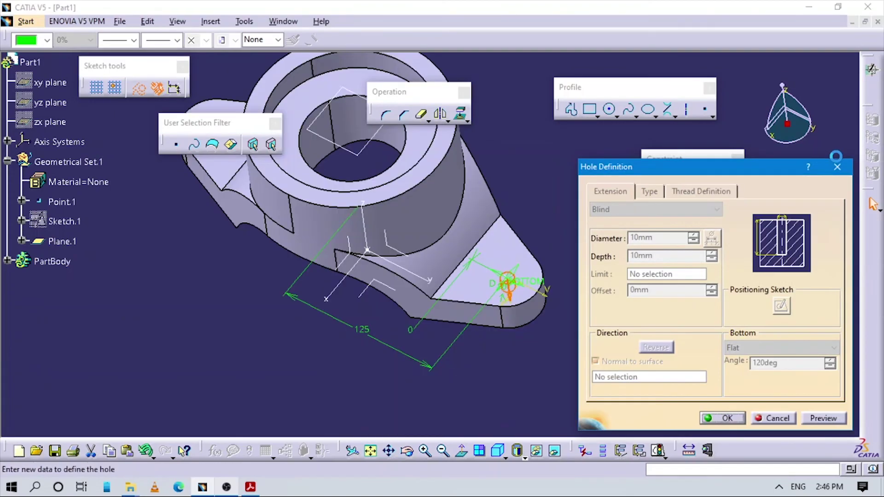
- Check the hole size in the PDF drawing and create the flange hole with a 25 mm diameter and Up To Next extension
key(alt+Tab)
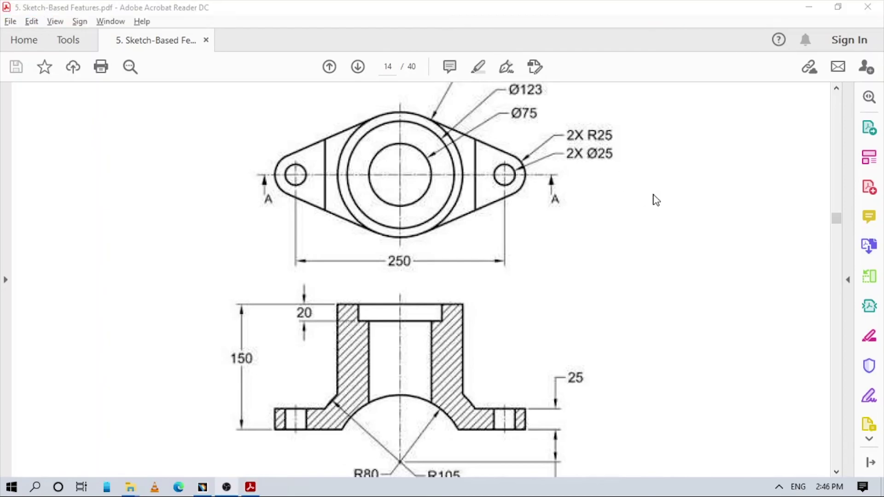
key(alt+Tab)
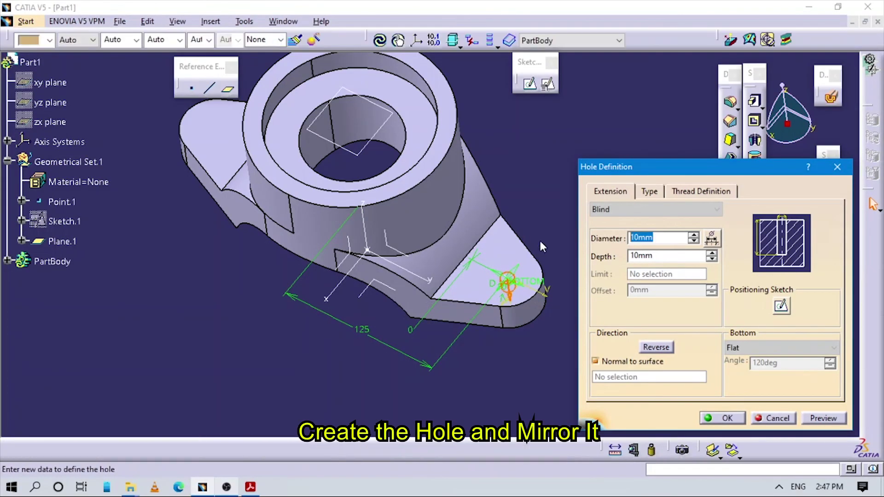
text(25)
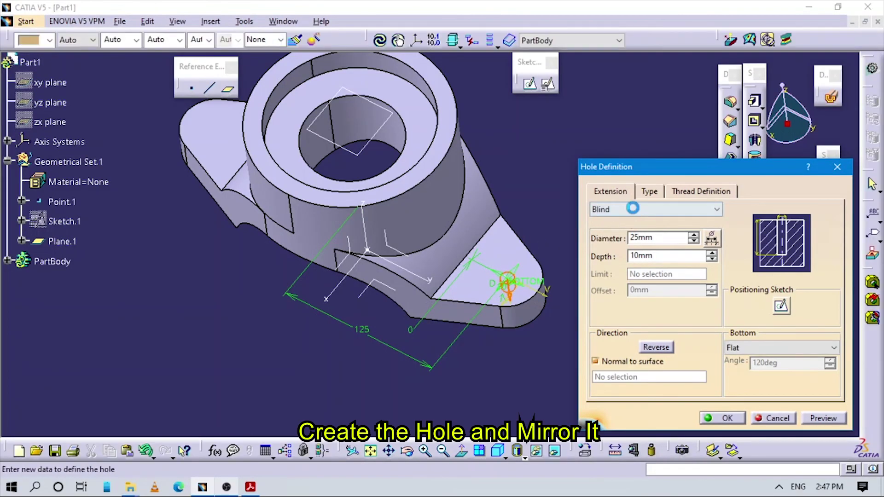
click(633, 208)
click(612, 229)
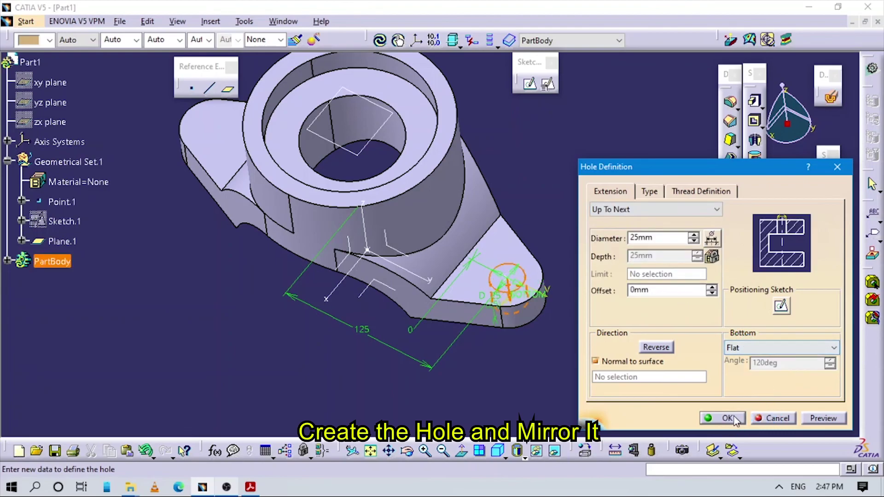
click(735, 419)
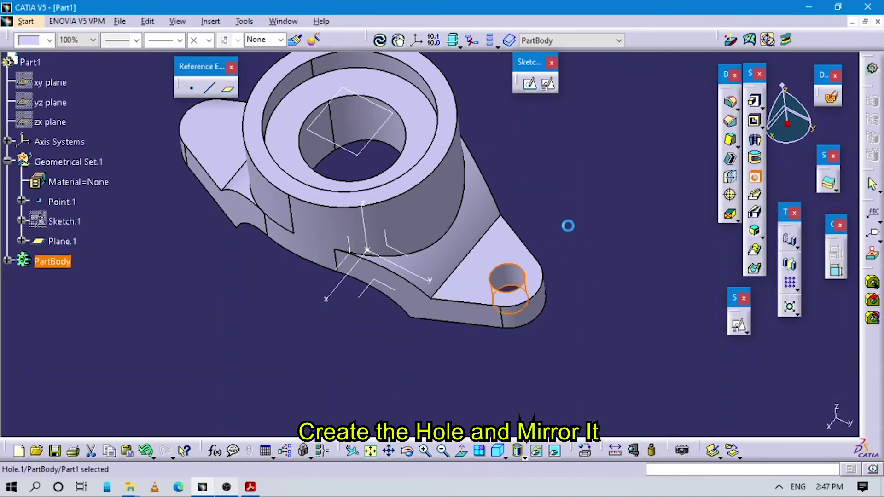
- Mirror the flange hole about the axis system's ZX plane onto the opposite end of the flange
click(600, 264)
ctrl+middle_drag(600, 263, 561, 265)
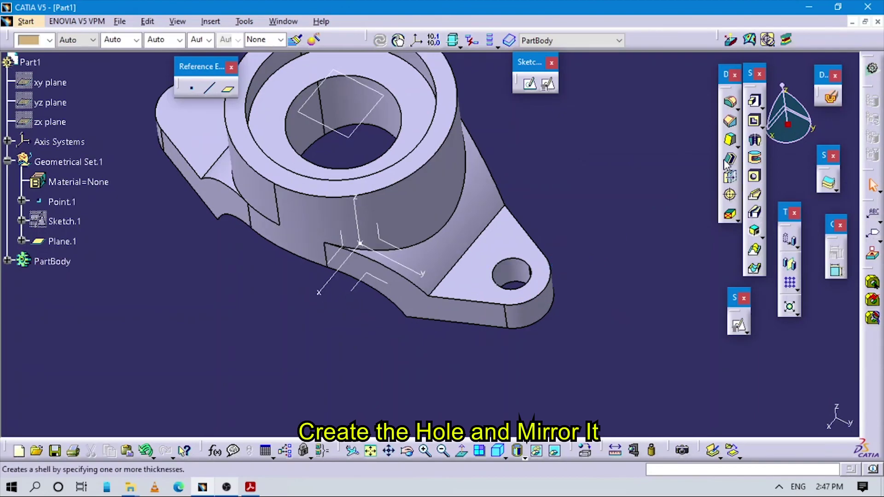
click(518, 276)
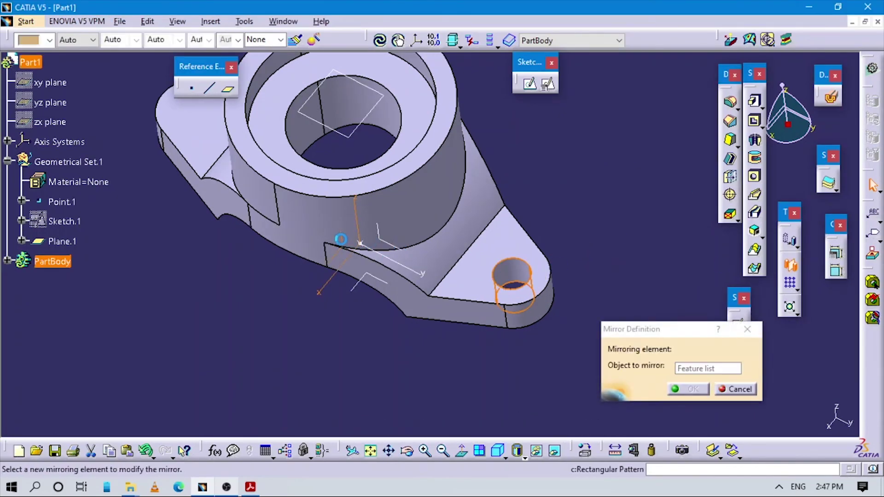
click(347, 296)
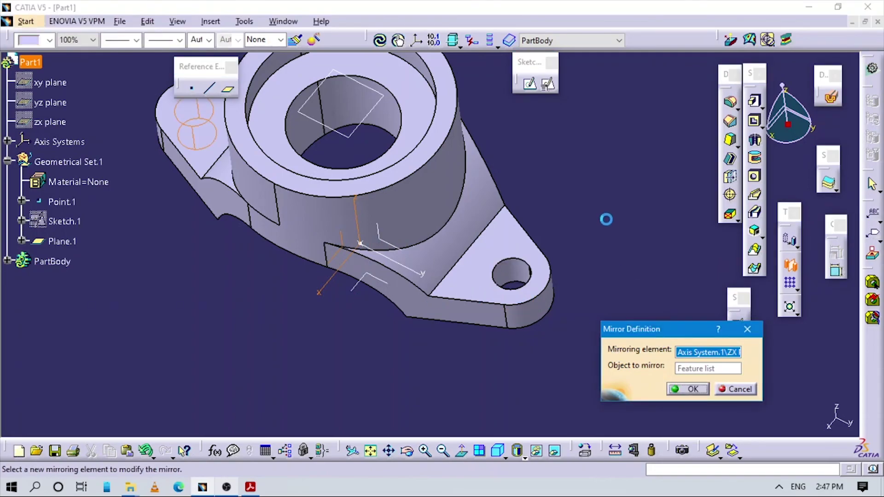
middle_drag(545, 228, 529, 189)
click(498, 450)
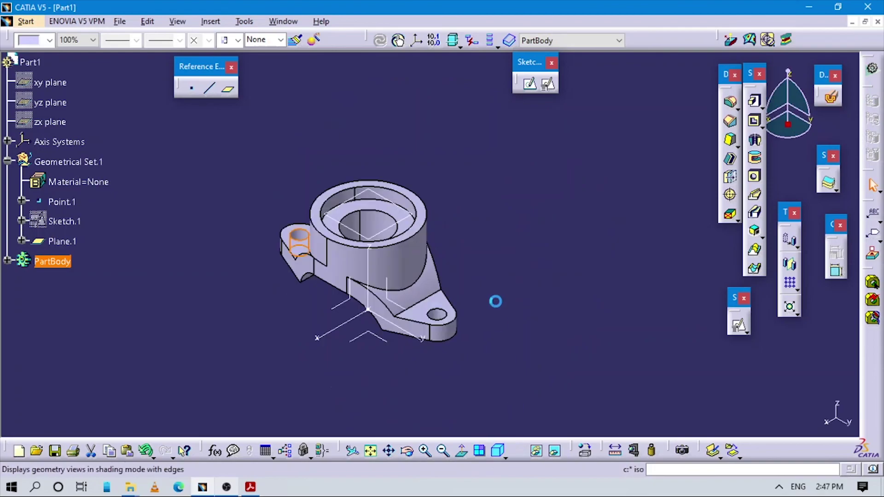
middle_drag(496, 302, 552, 268)
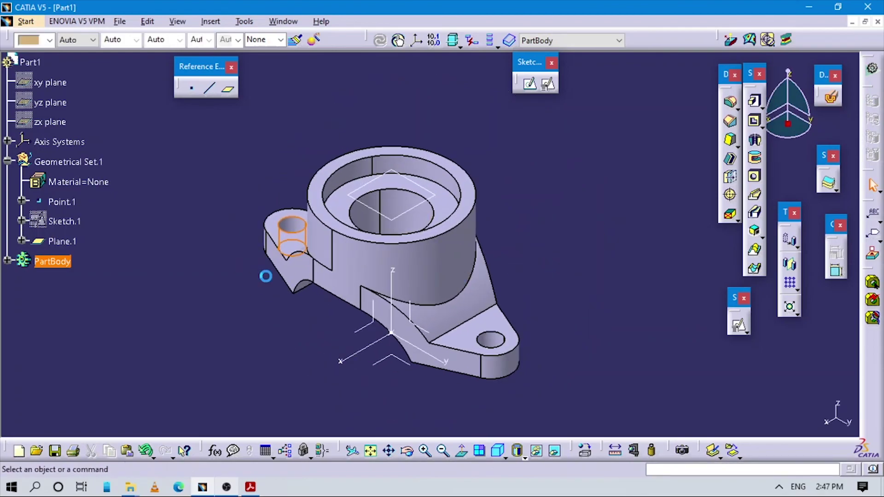
middle_drag(570, 236, 543, 239)
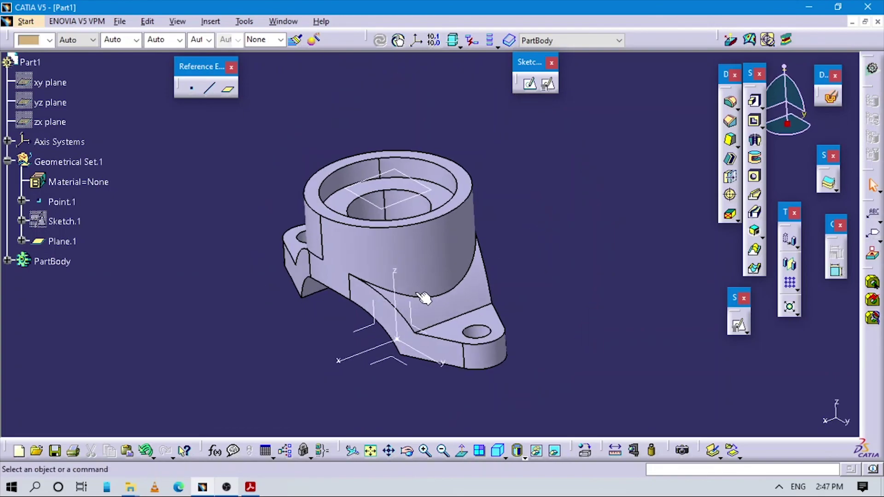